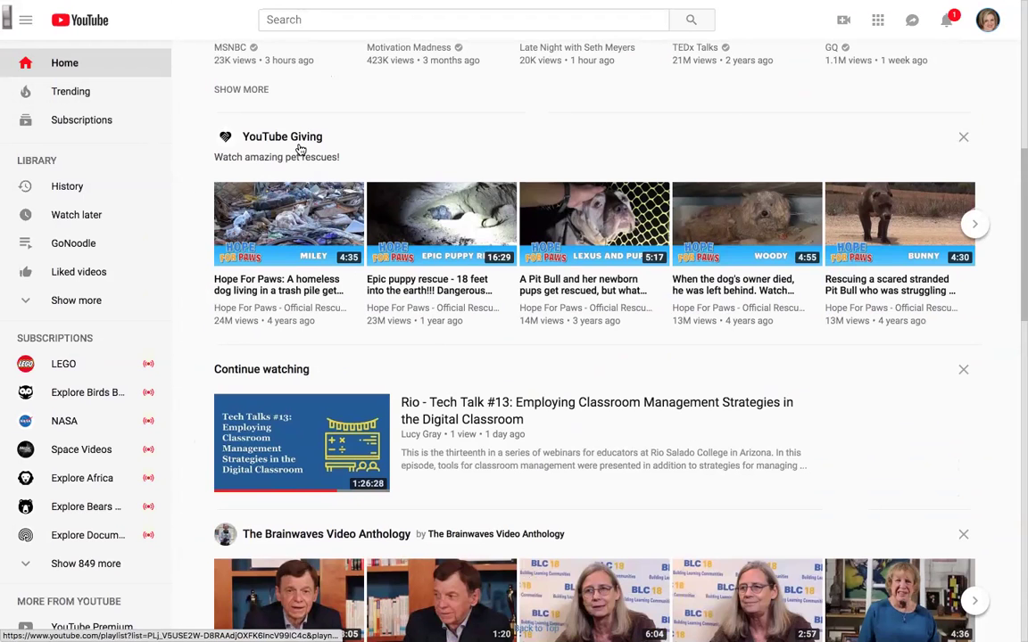
- Look through the recommended channels and videos on the home feed, then return to its beginning
scroll(321, 267, "down", 4)
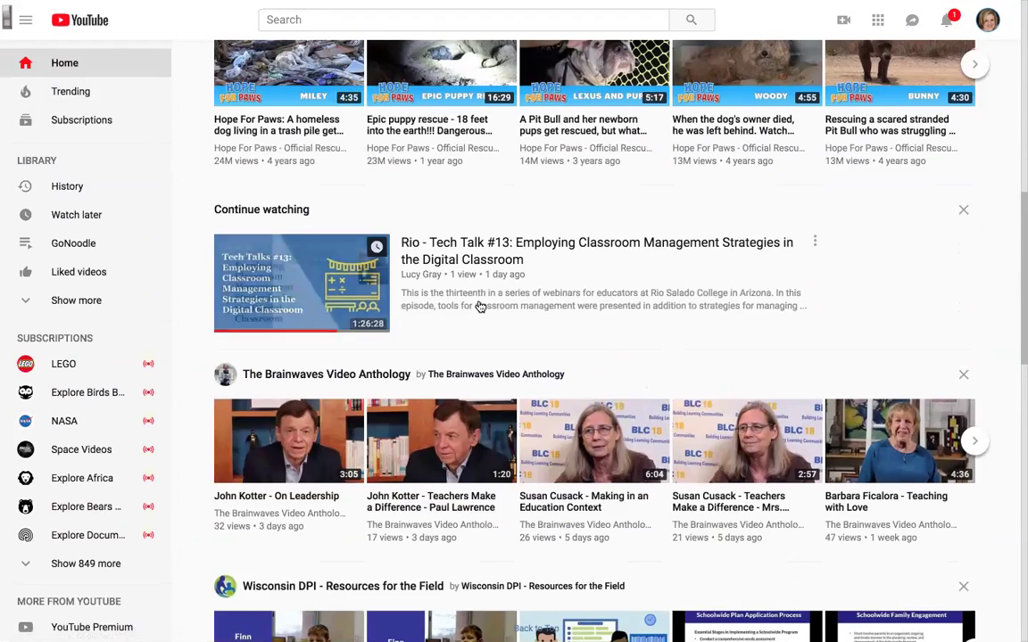
scroll(480, 307, "down", 5)
scroll(480, 307, "down", 8)
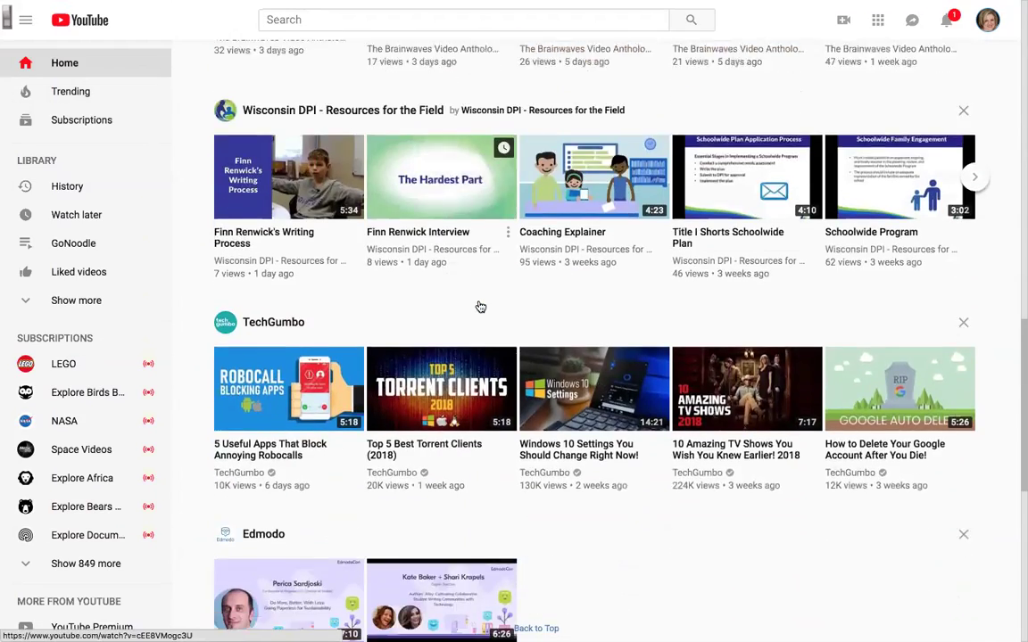
scroll(480, 306, "down", 10)
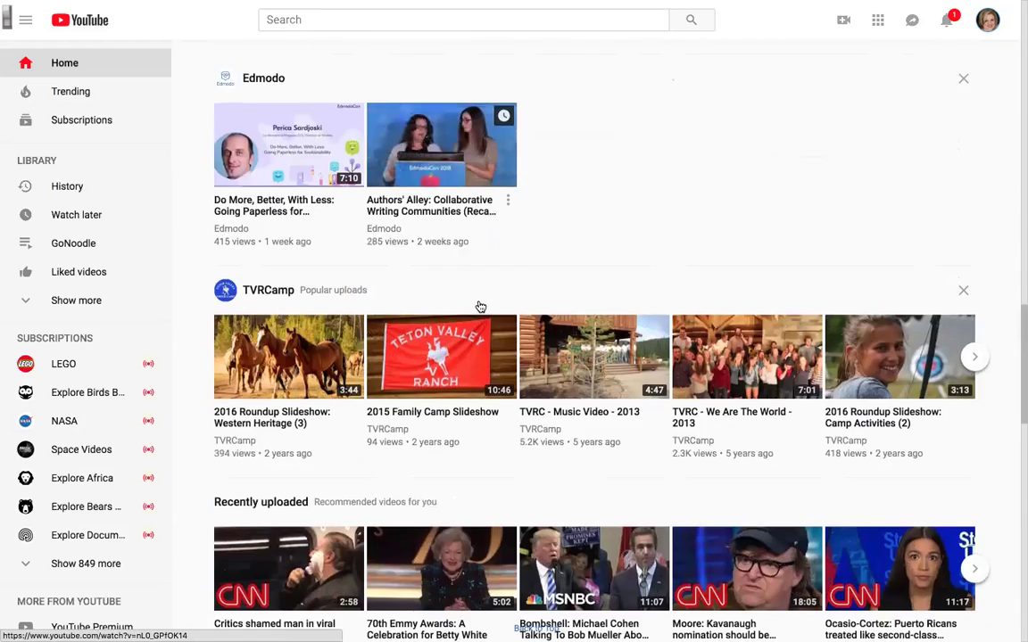
scroll(480, 306, "down", 6)
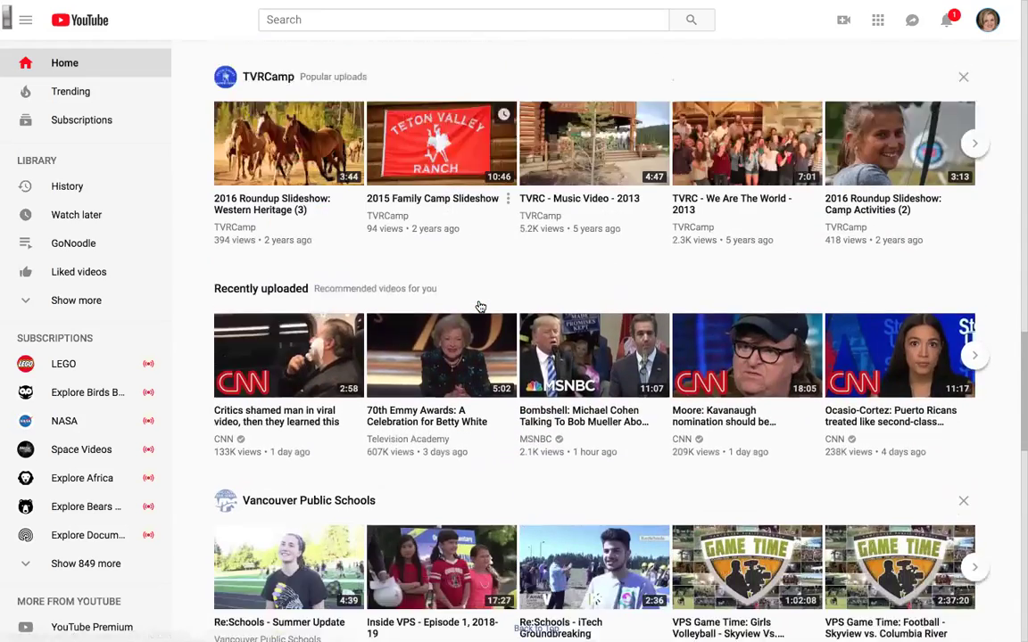
scroll(480, 307, "down", 9)
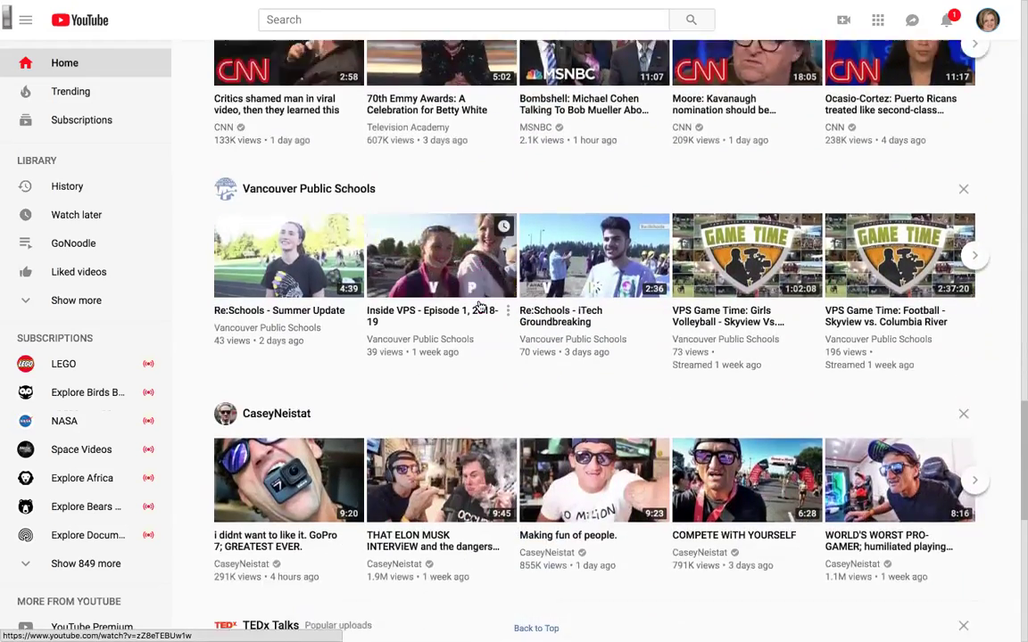
scroll(480, 306, "down", 7)
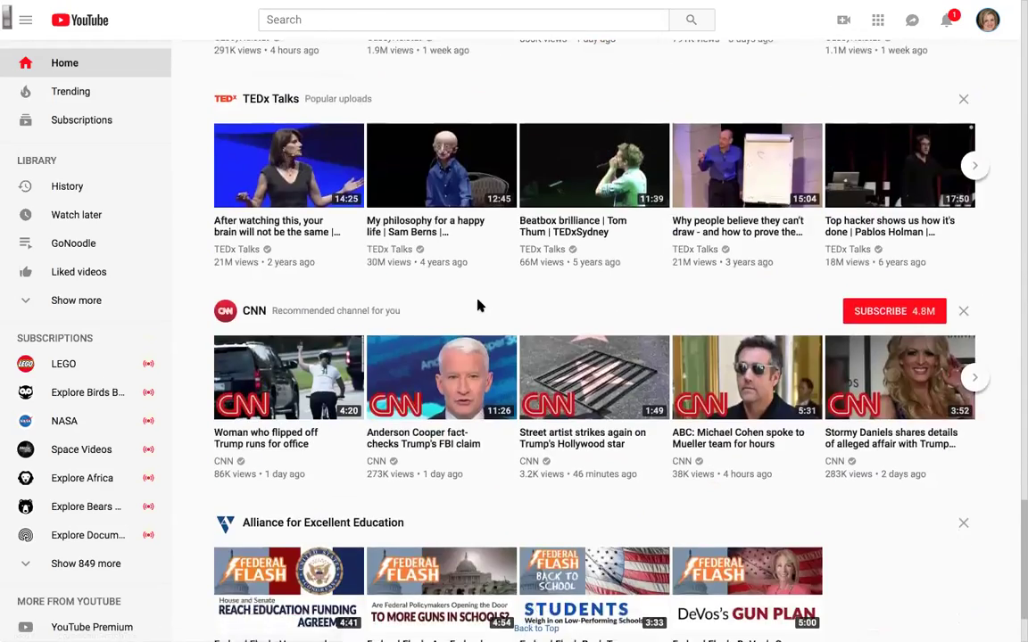
scroll(480, 306, "up", 7)
scroll(480, 307, "up", 20)
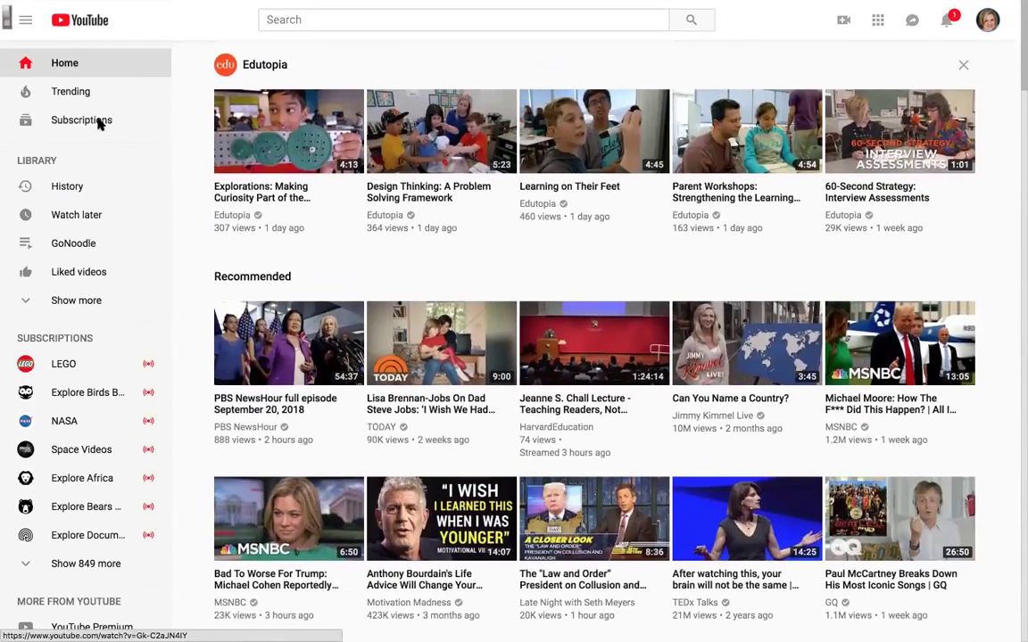
- Open the Live category of the trending videos and browse its list of live streams
left_click(69, 93)
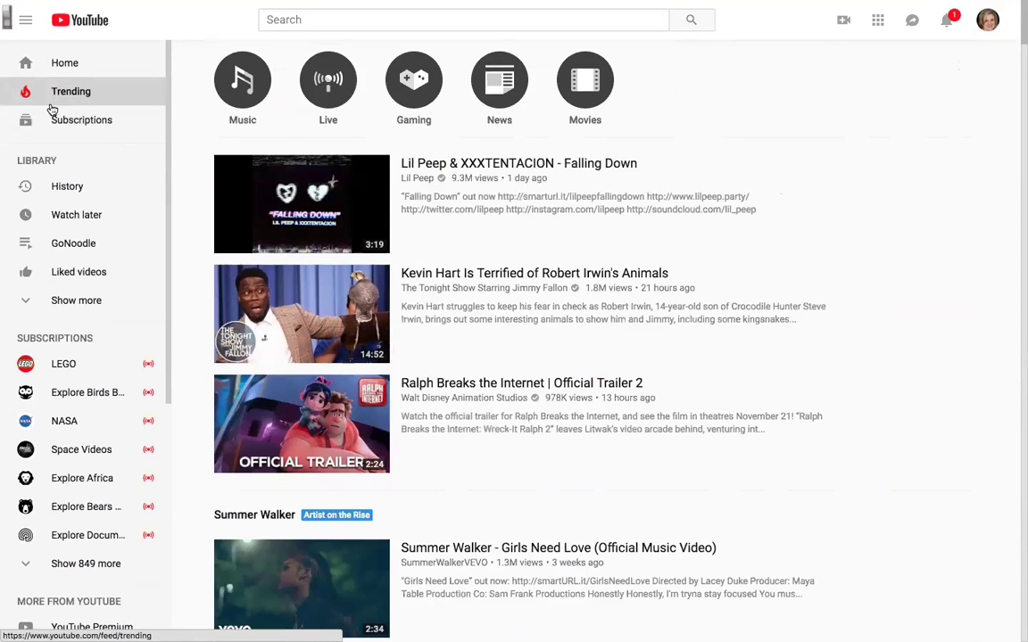
left_click(331, 83)
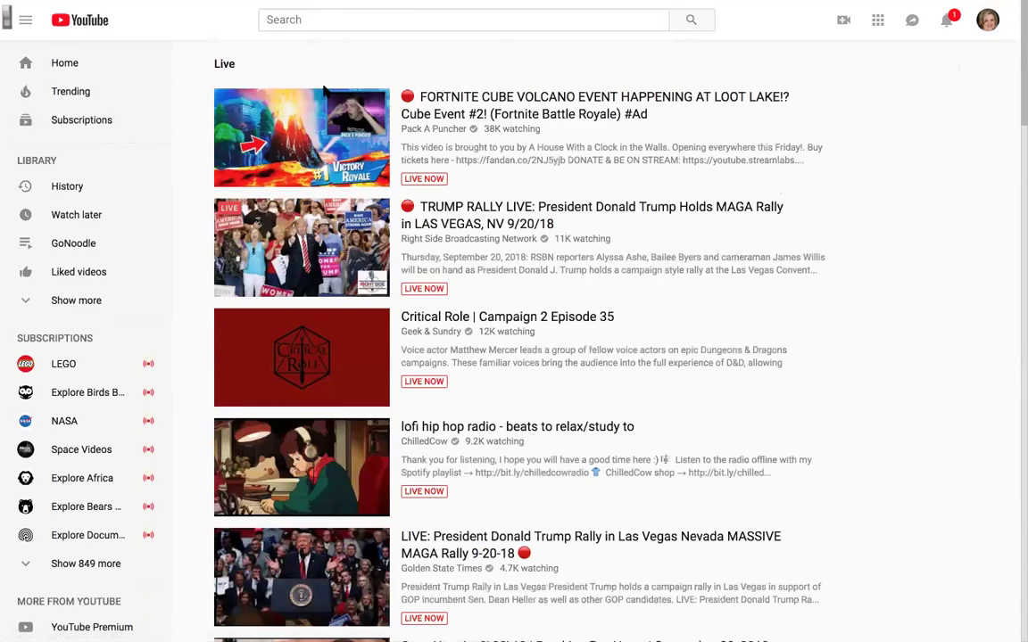
scroll(324, 86, "down", 3)
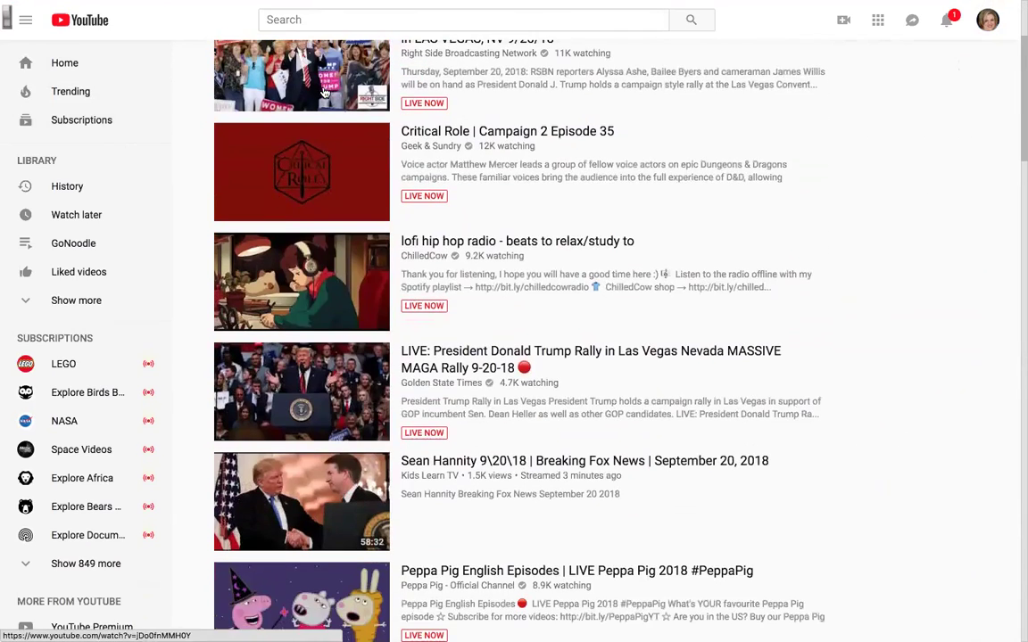
scroll(432, 239, "down", 4)
scroll(432, 239, "down", 5)
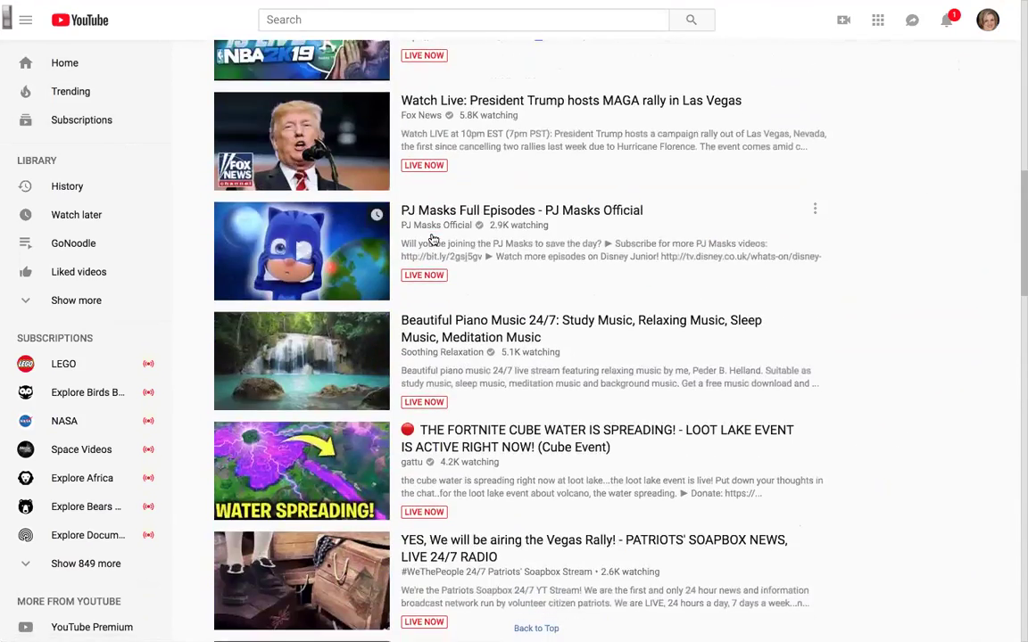
scroll(432, 239, "down", 5)
scroll(432, 239, "down", 5)
scroll(432, 239, "down", 2)
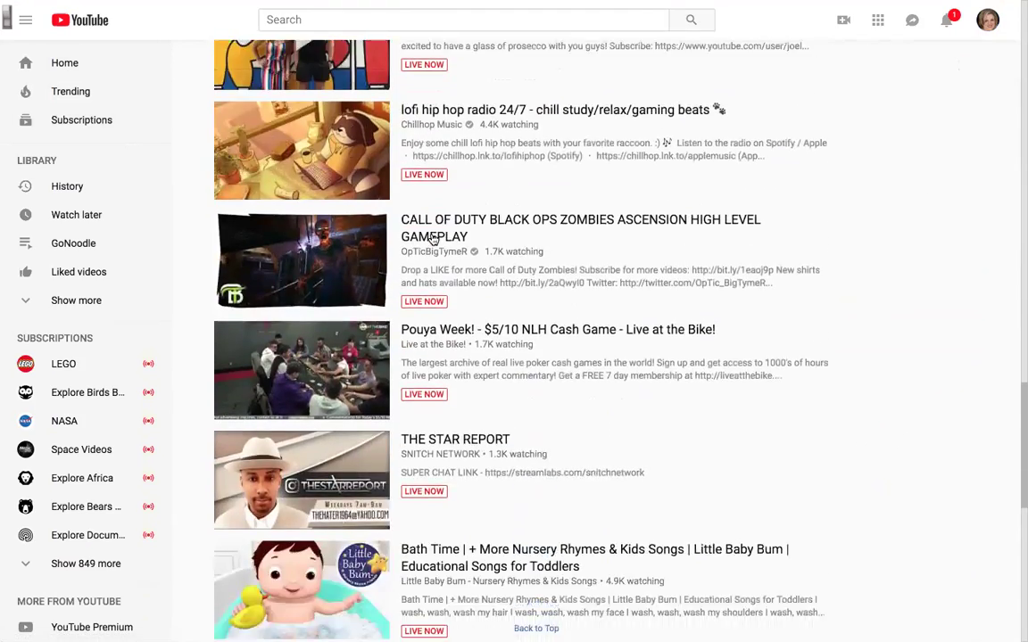
scroll(432, 239, "down", 2)
scroll(432, 239, "down", 3)
scroll(432, 239, "down", 4)
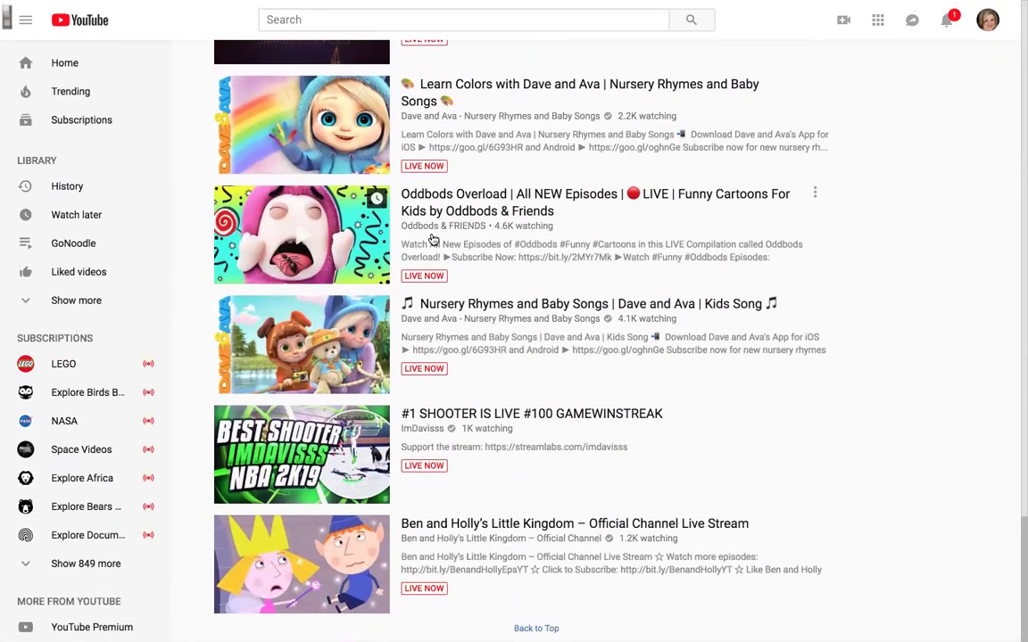
scroll(432, 239, "up", 2)
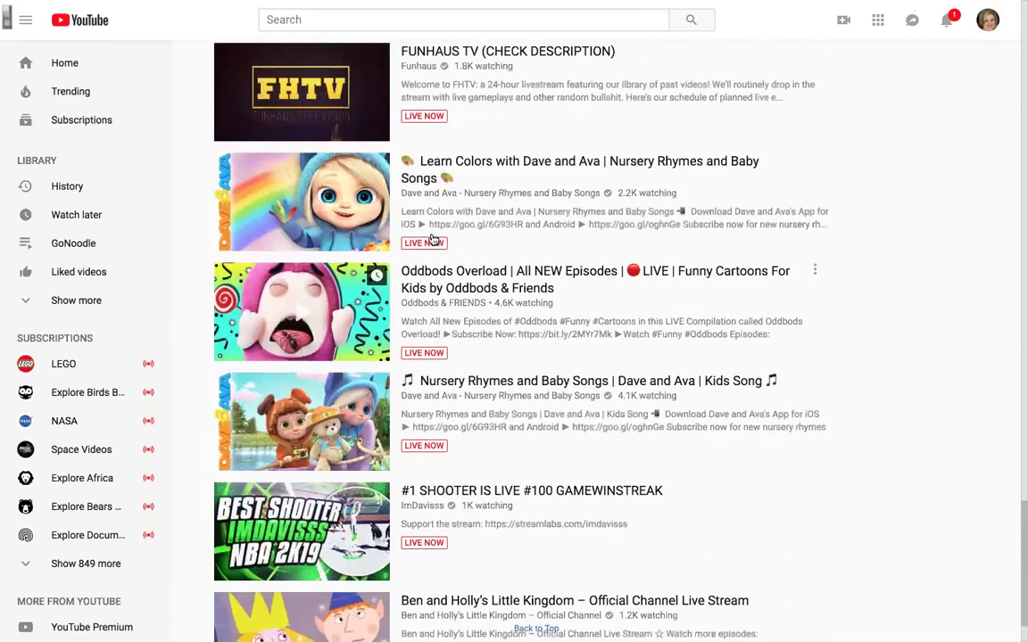
- Open the subscriptions feed and browse the newest videos from the subscribed channels
left_click(98, 125)
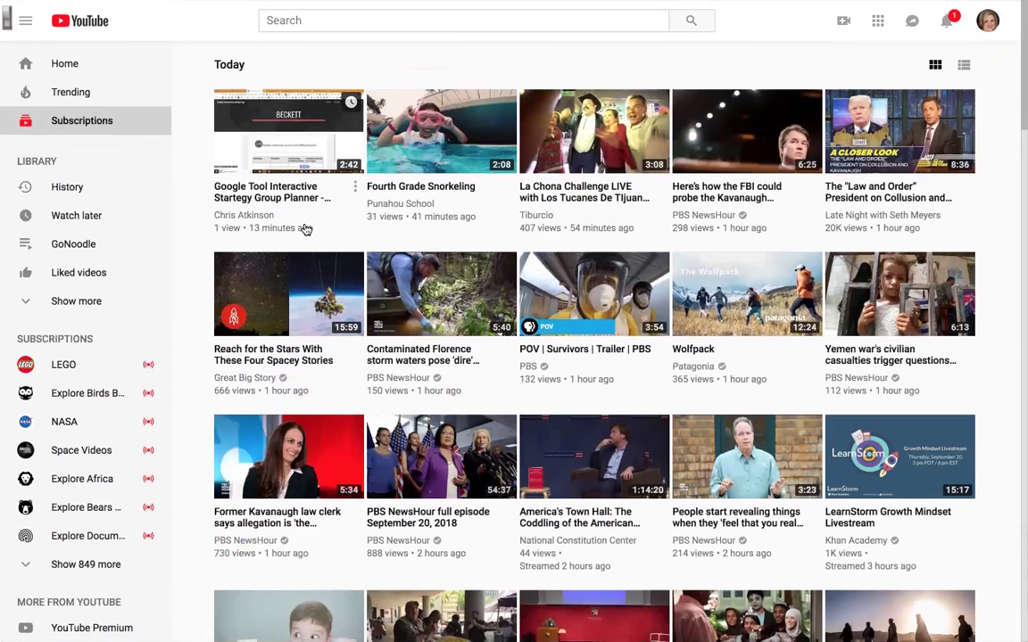
mouse_move(306, 229)
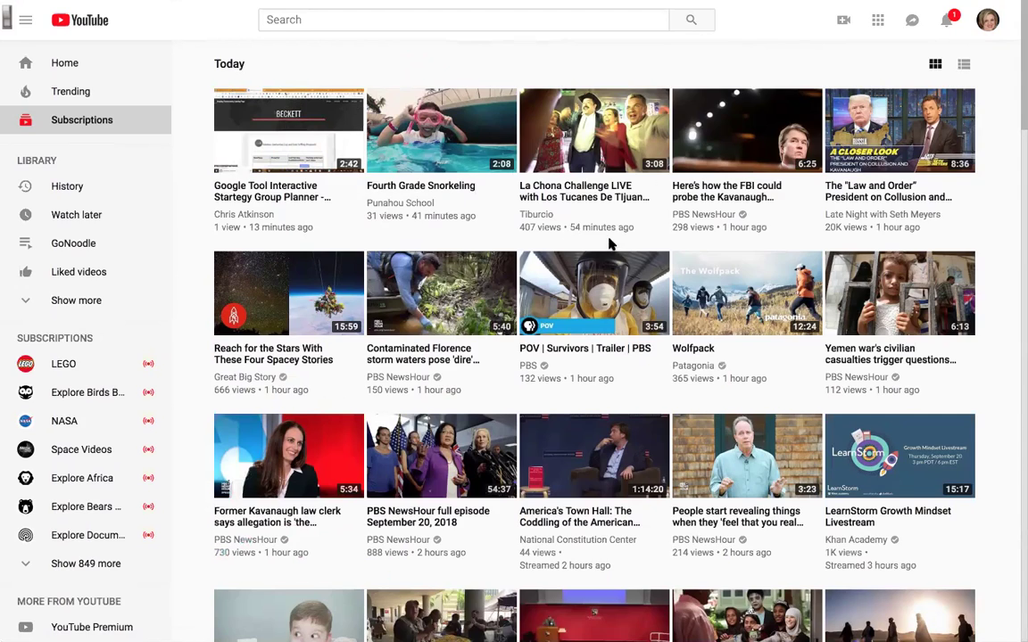
scroll(606, 268, "down", 2)
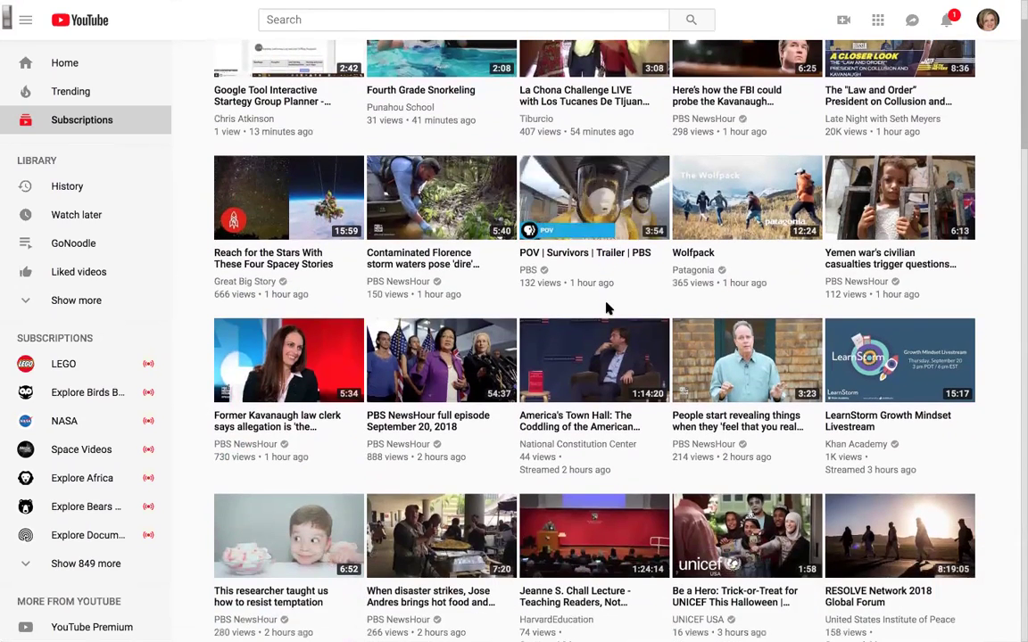
scroll(607, 308, "down", 3)
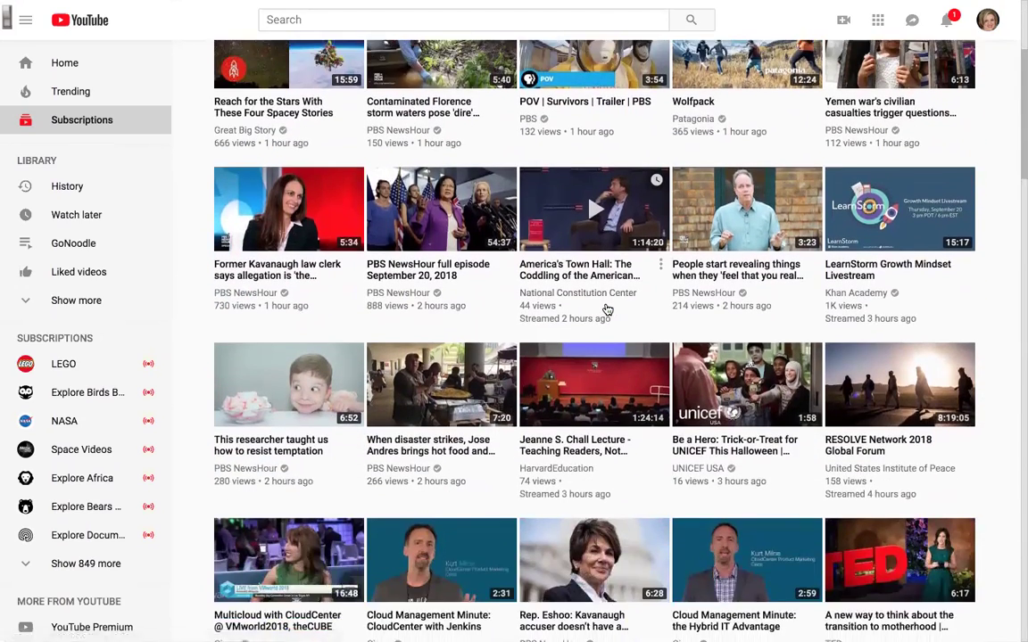
scroll(607, 310, "down", 4)
scroll(324, 203, "up", 2)
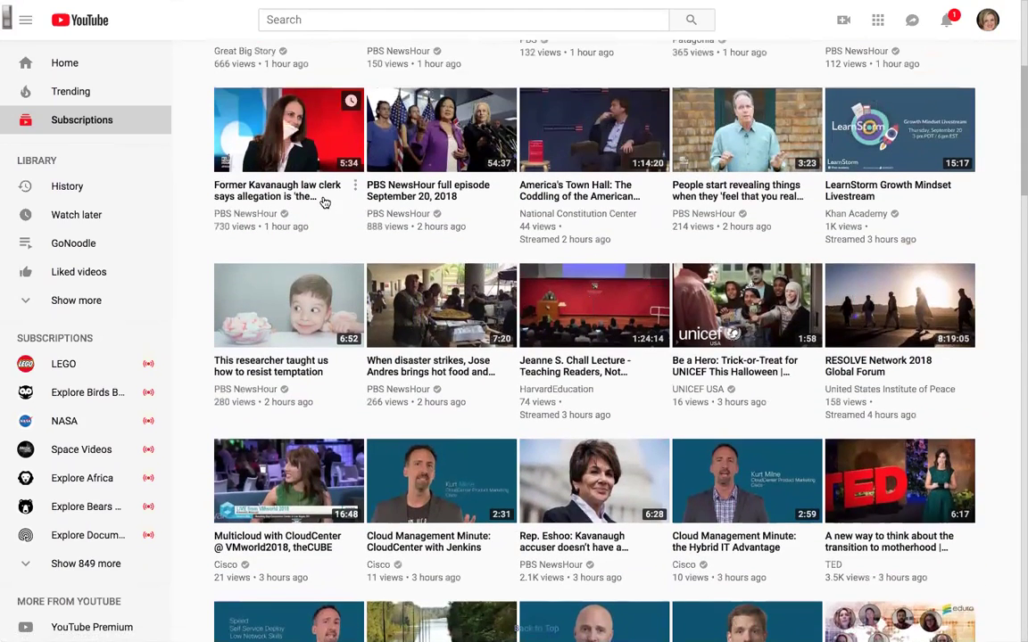
- View the library lists one after another: History, Watch later, GoNoodle and Liked videos
left_click(64, 190)
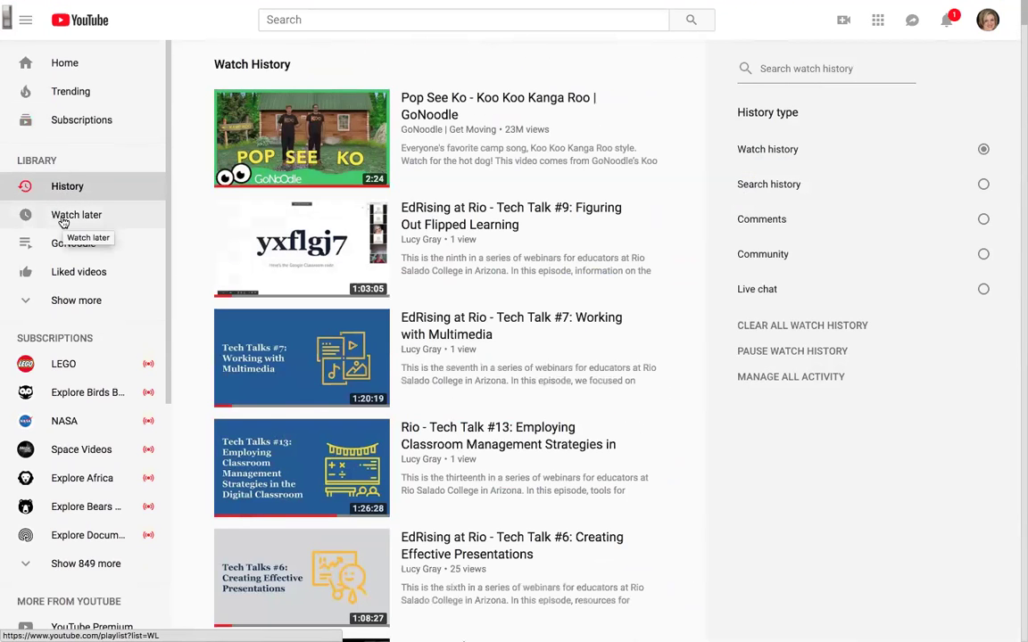
left_click(63, 220)
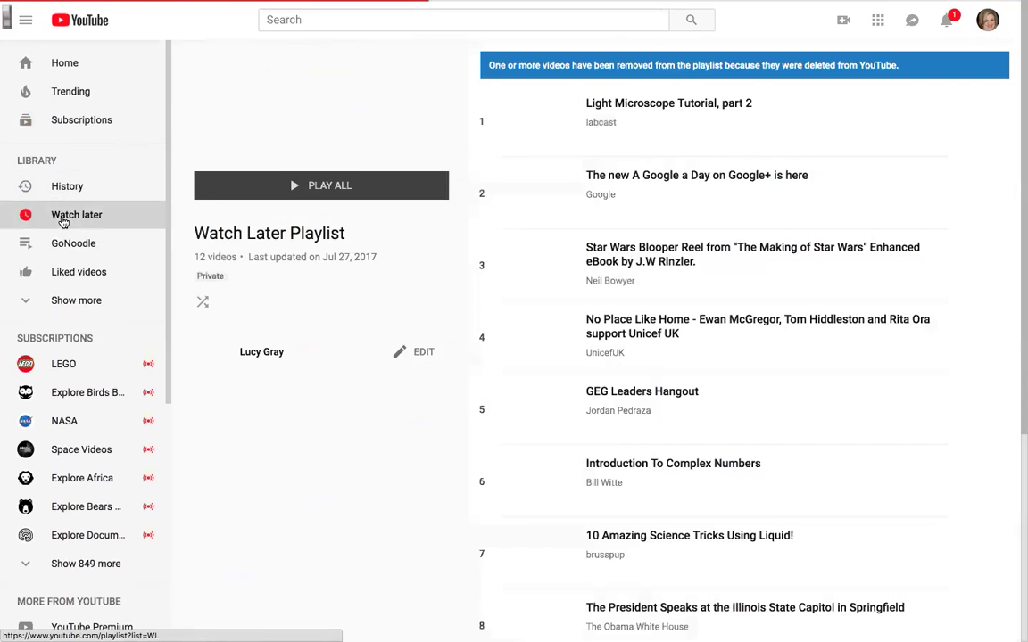
left_click(60, 243)
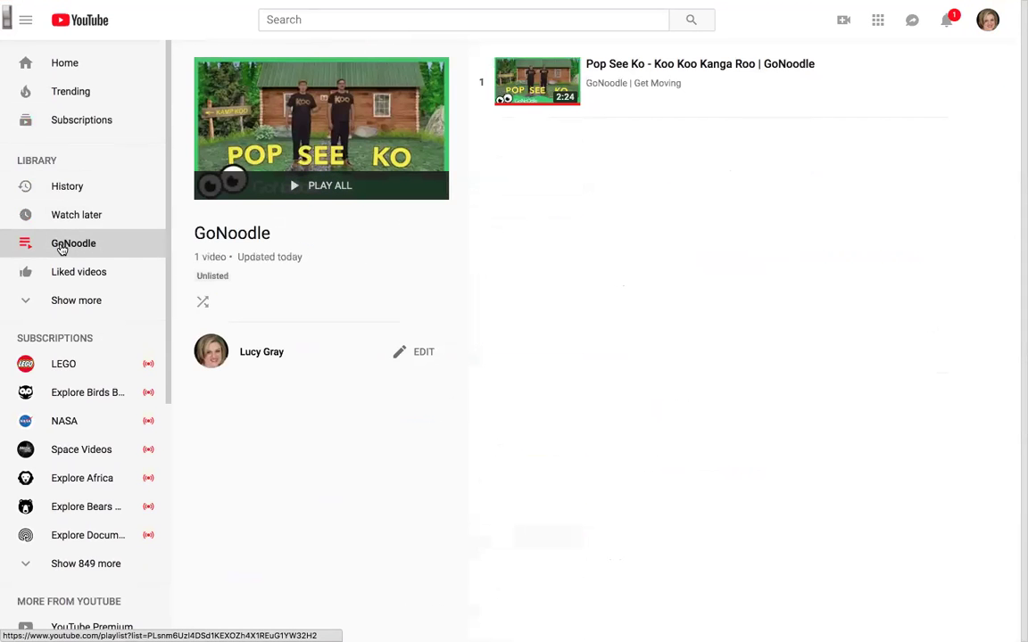
left_click(63, 272)
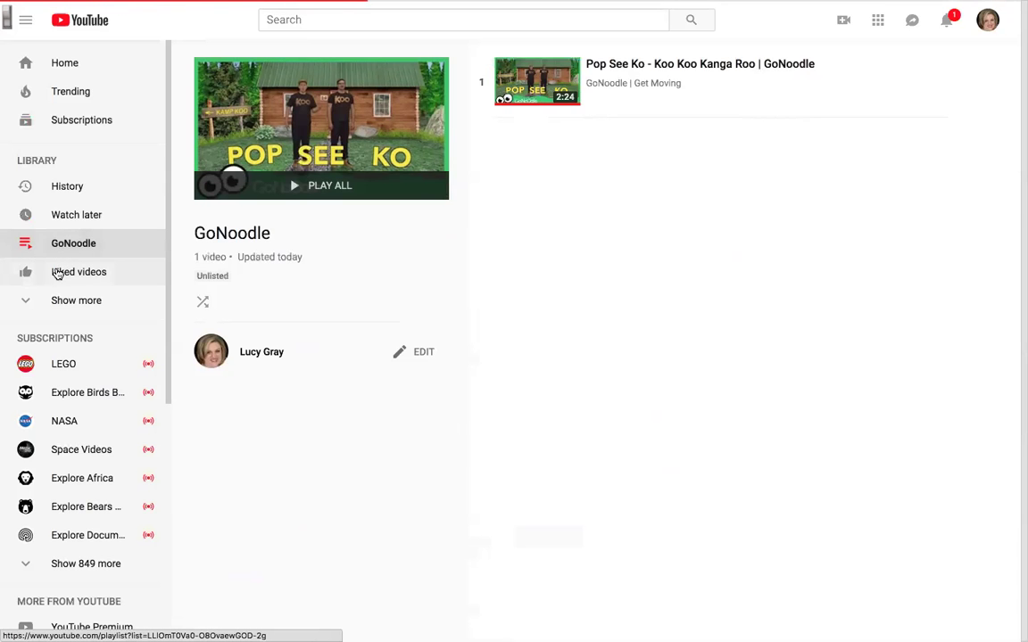
- Expand the library to show all playlists and open the TIE 575 Webinars - Winter 2018 playlist
left_click(26, 303)
scroll(60, 294, "down", 3)
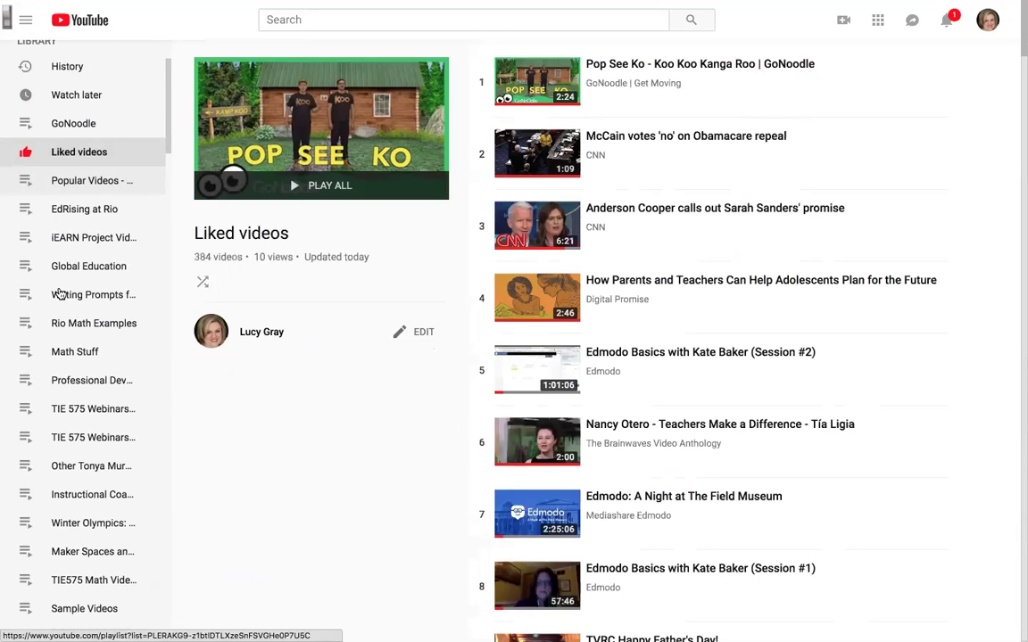
left_click(67, 244)
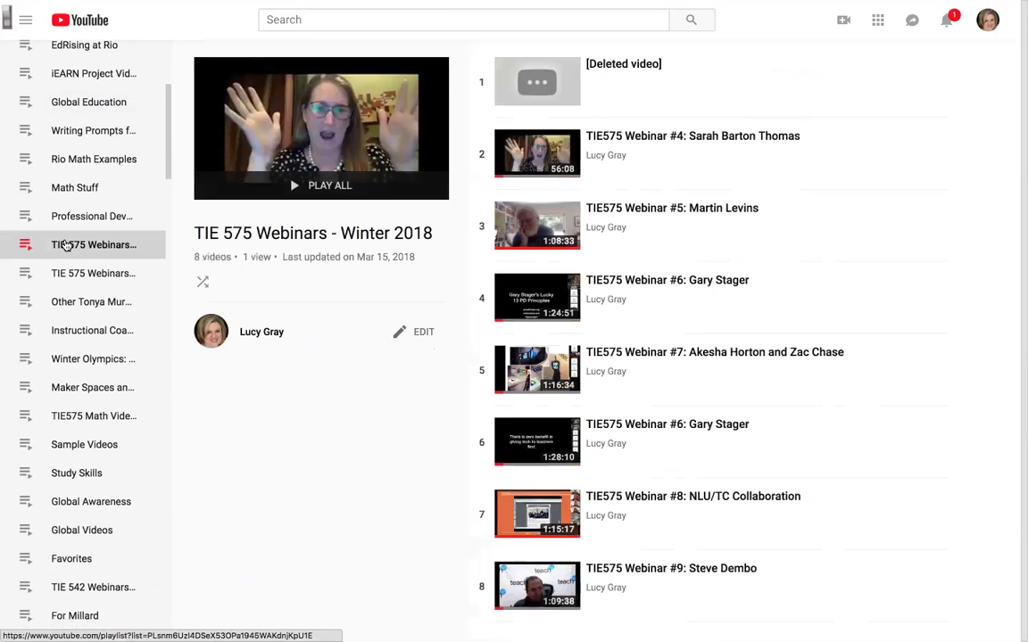
scroll(66, 245, "up", 3)
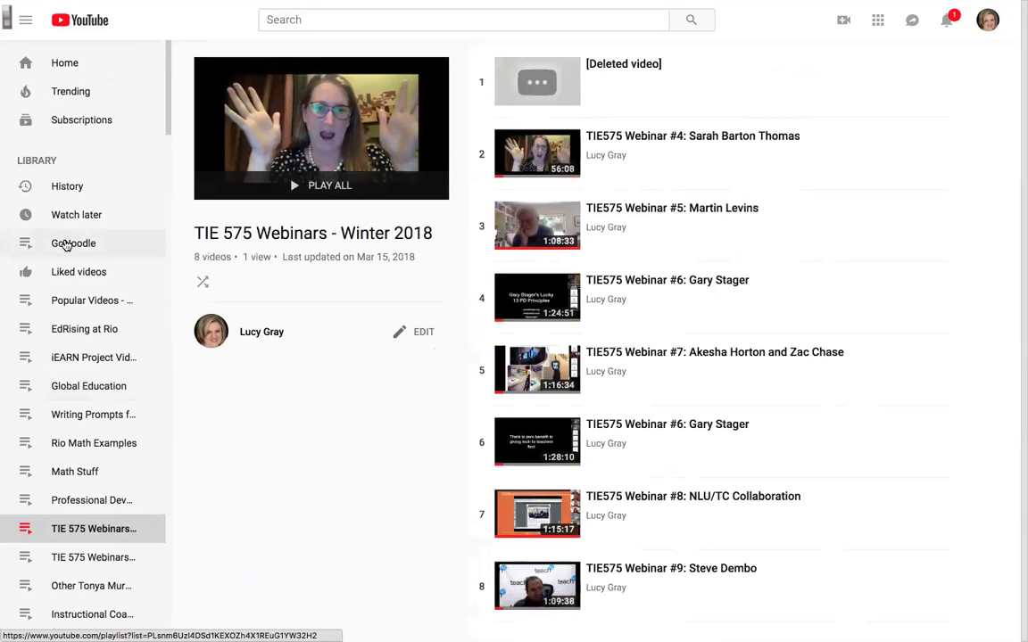
scroll(64, 350, "down", 3)
scroll(69, 348, "up", 3)
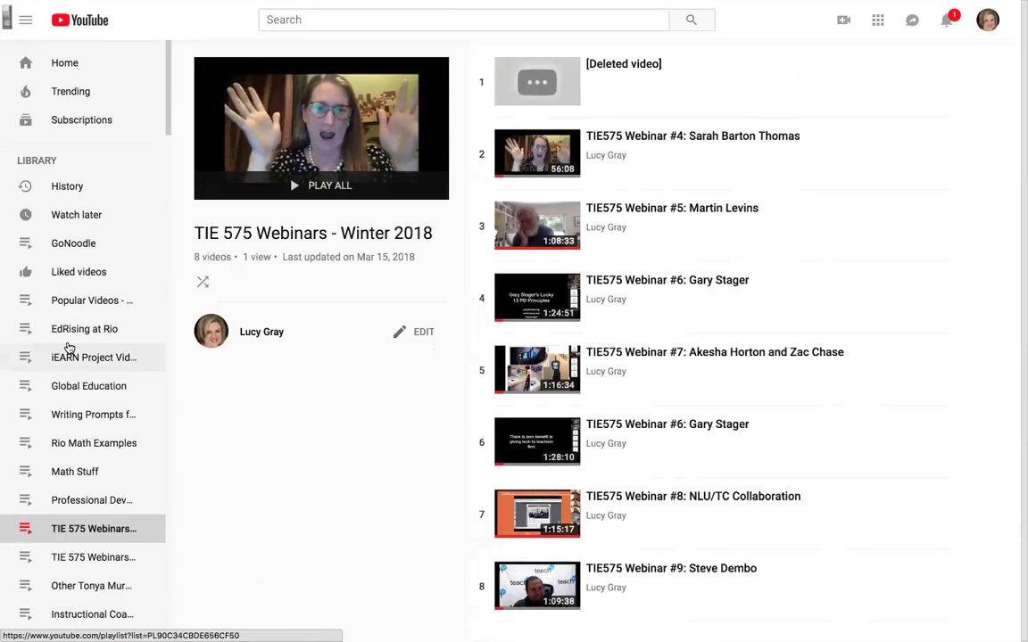
- Open the channel's playlists page from the library heading and look through the navigation list down to the subscriptions
left_click(29, 165)
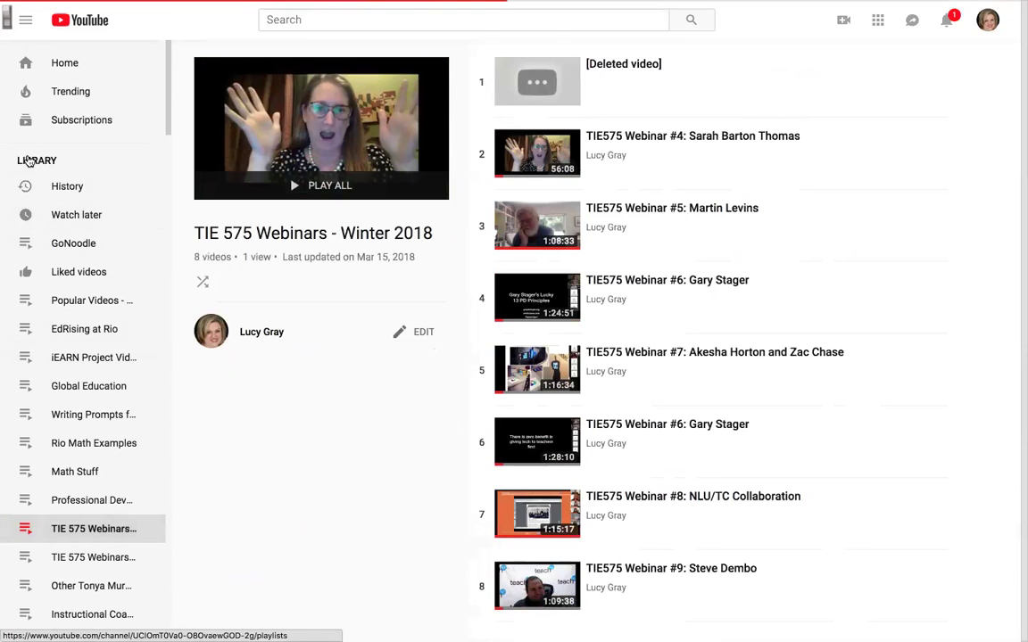
scroll(29, 160, "down", 2)
scroll(29, 158, "up", 1)
scroll(23, 158, "up", 2)
scroll(25, 211, "down", 10)
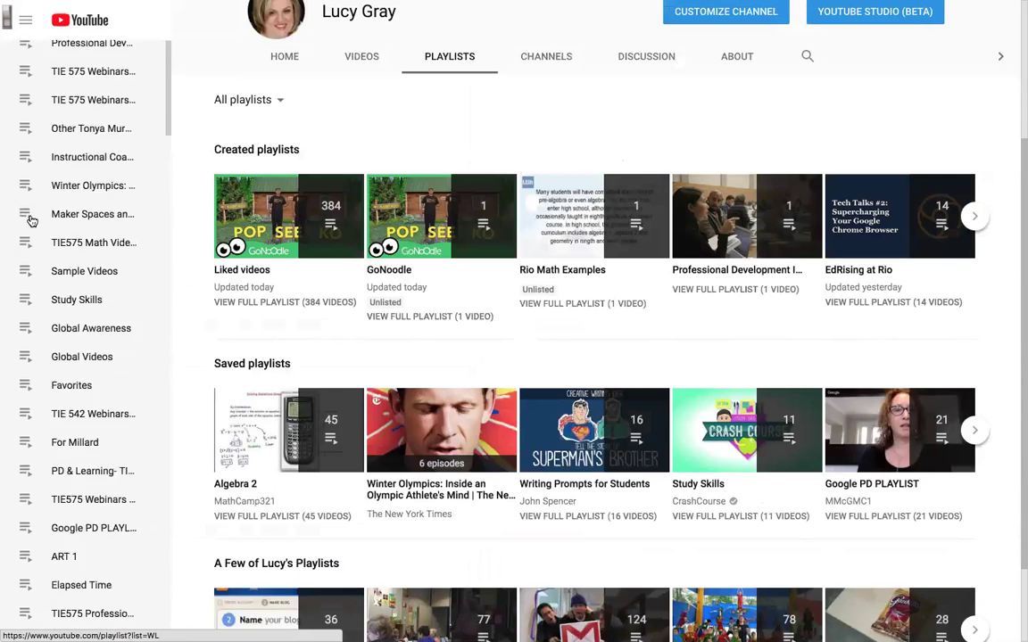
scroll(30, 221, "down", 15)
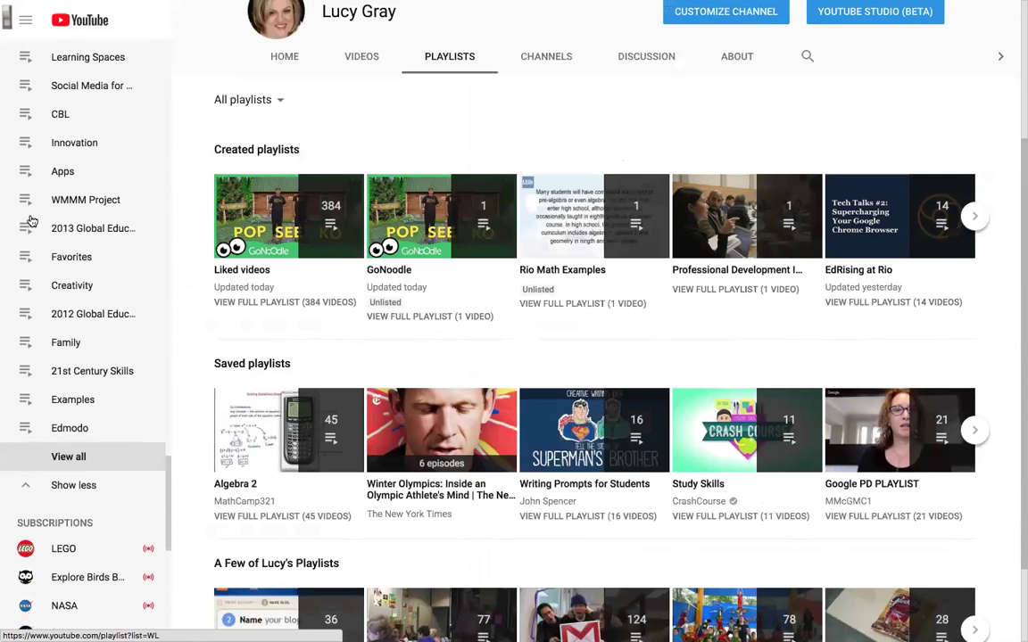
scroll(31, 218, "down", 3)
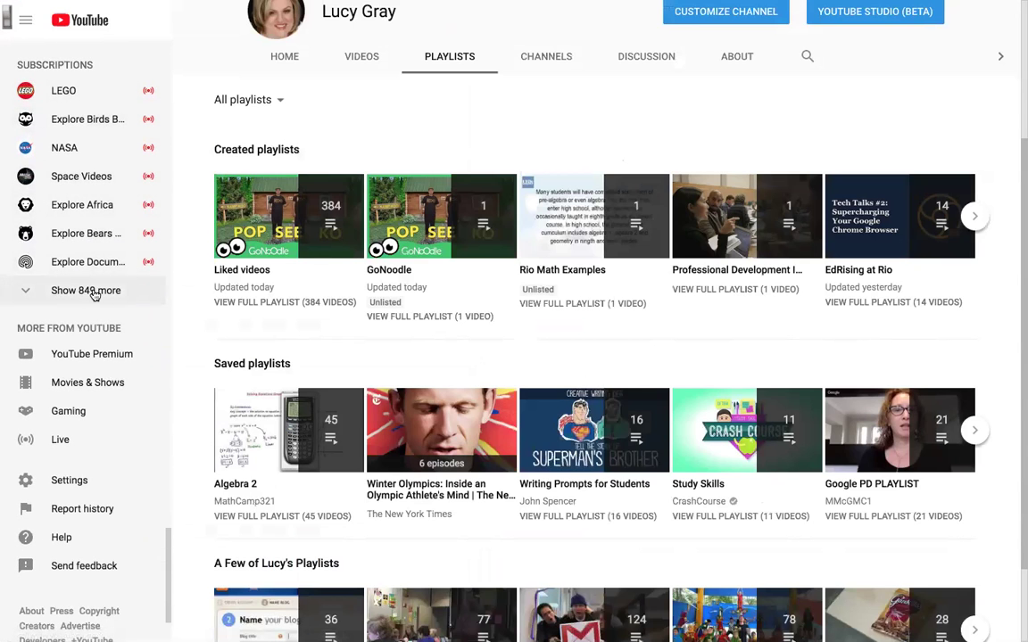
- Open the live stream of Earth views from the Space Station on the subscribed NASA channel and read its description
left_click(57, 154)
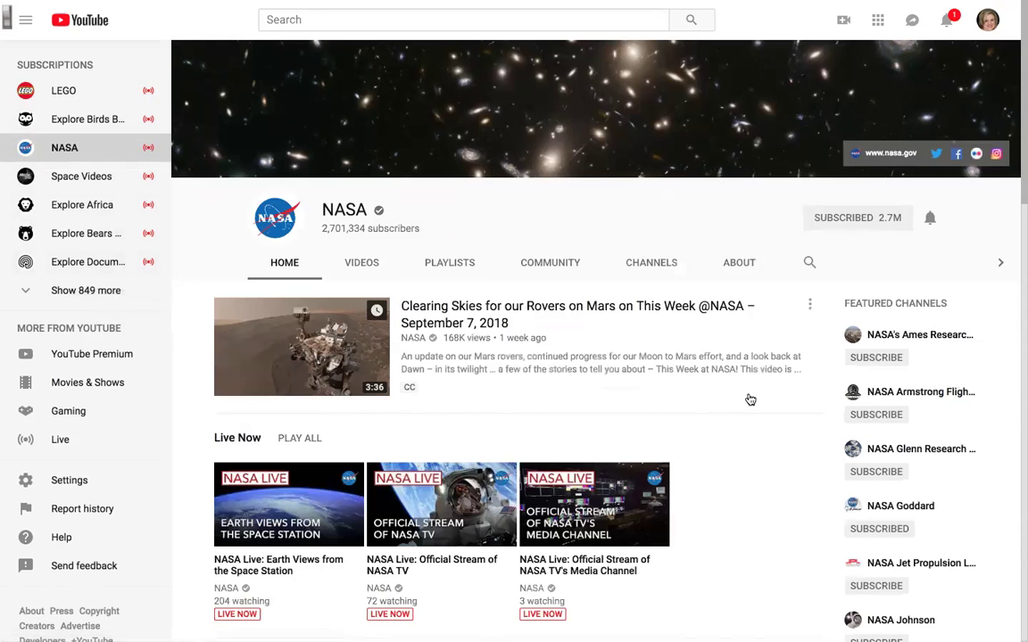
scroll(746, 399, "down", 3)
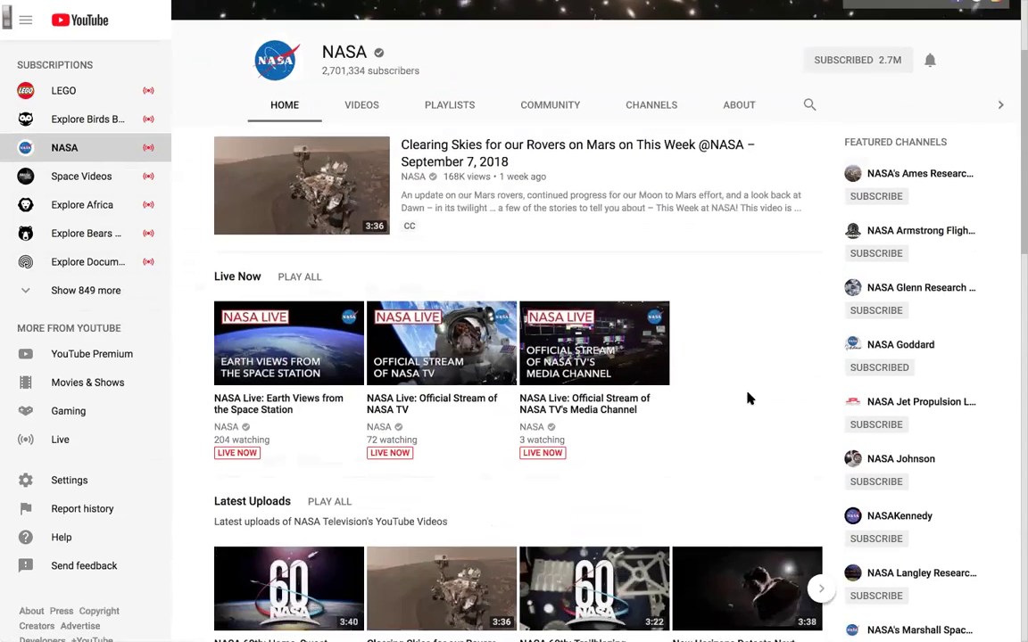
left_click(268, 406)
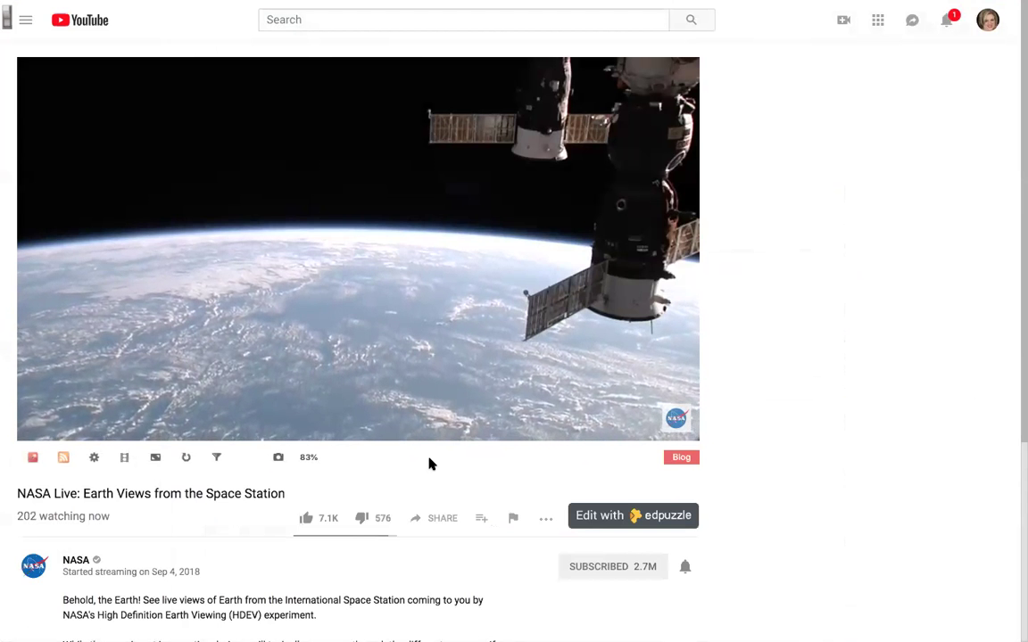
scroll(428, 464, "down", 3)
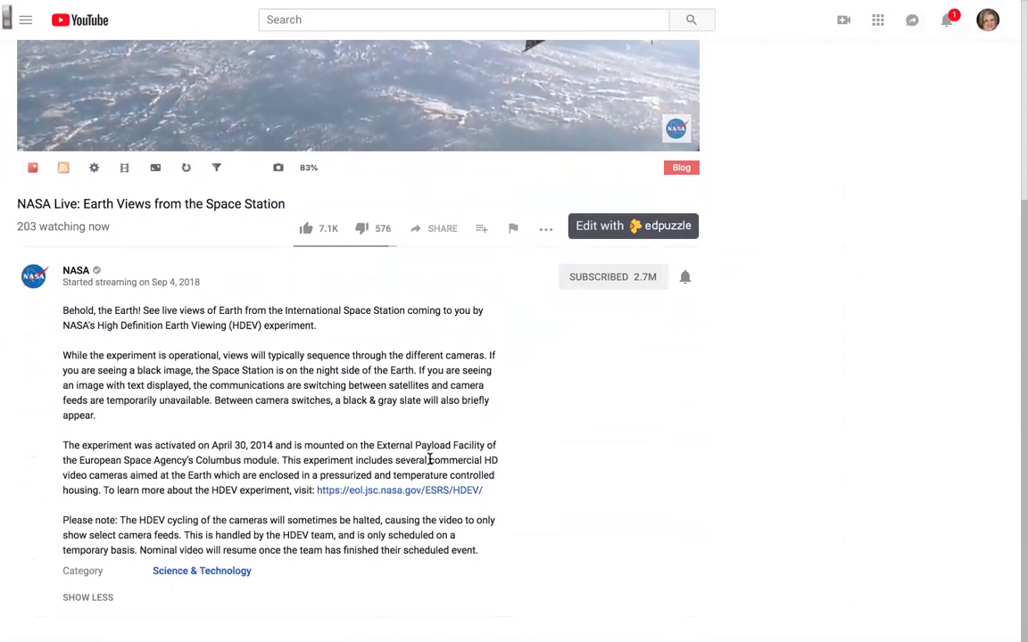
- Open the NASA live stream in Edpuzzle, log in with the first Google account, and open the Monument Valley assignment
scroll(435, 455, "up", 1)
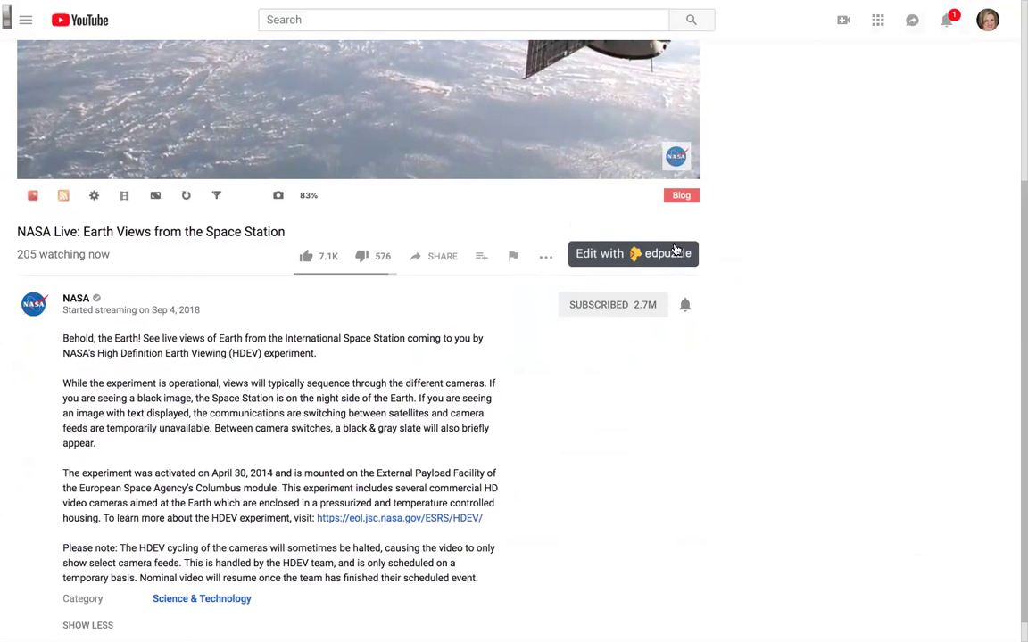
scroll(675, 249, "up", 1)
scroll(675, 249, "up", 1)
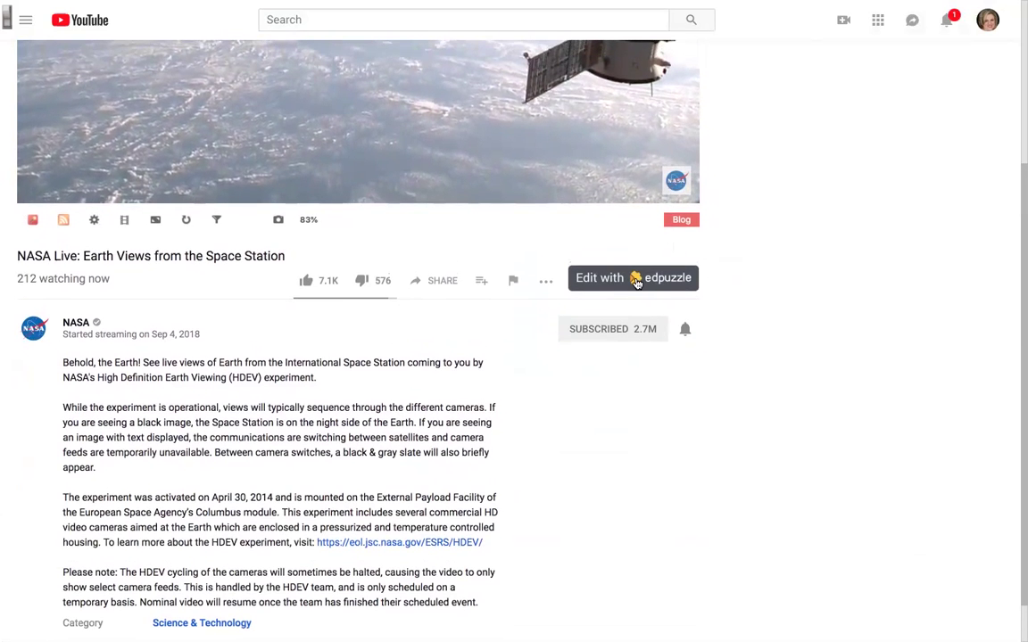
left_click(636, 279)
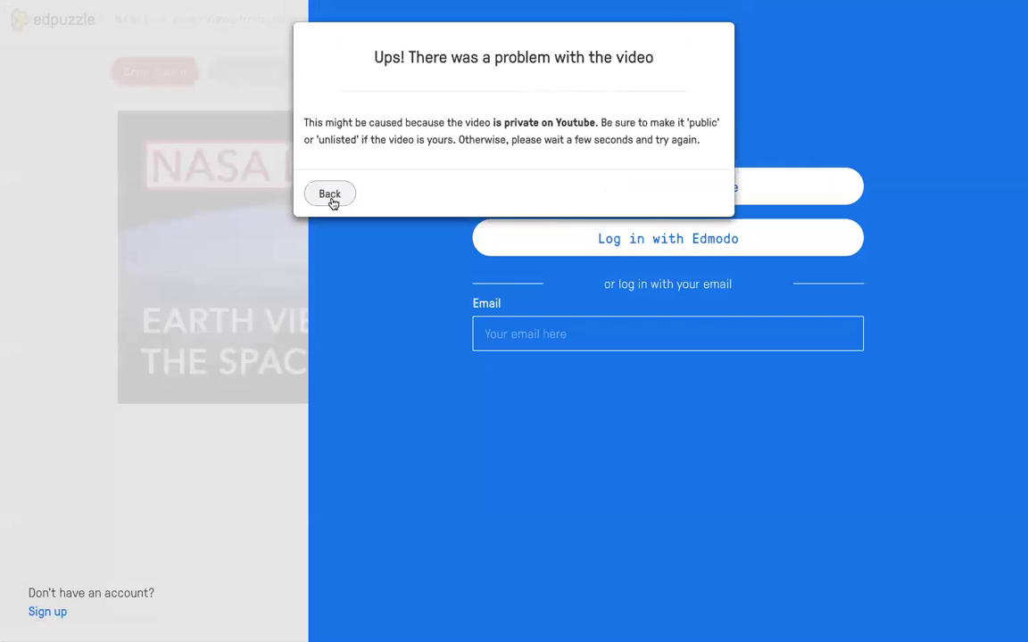
left_click(331, 197)
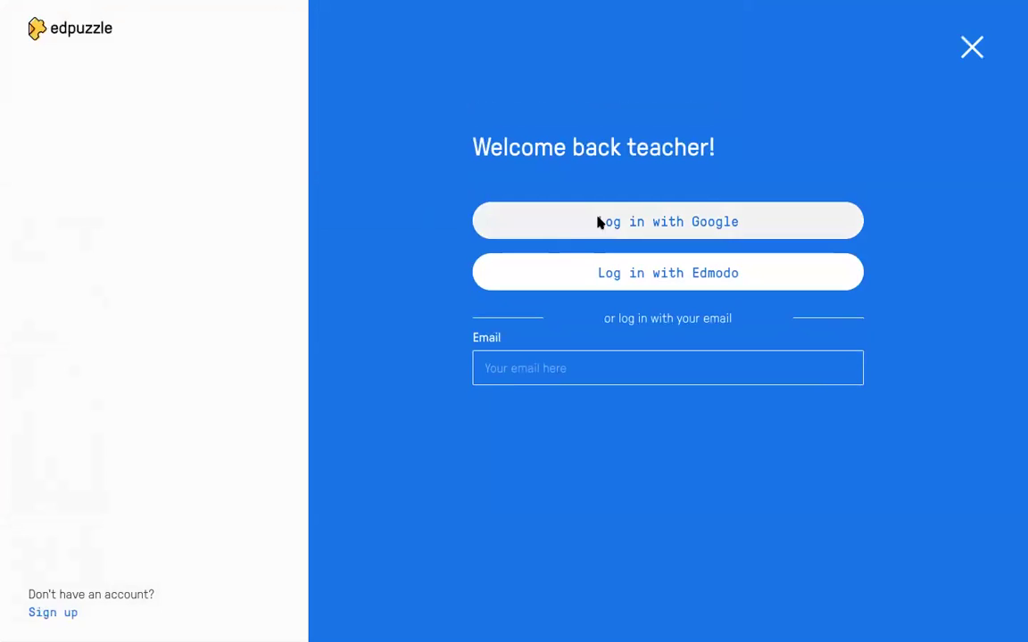
left_click(599, 222)
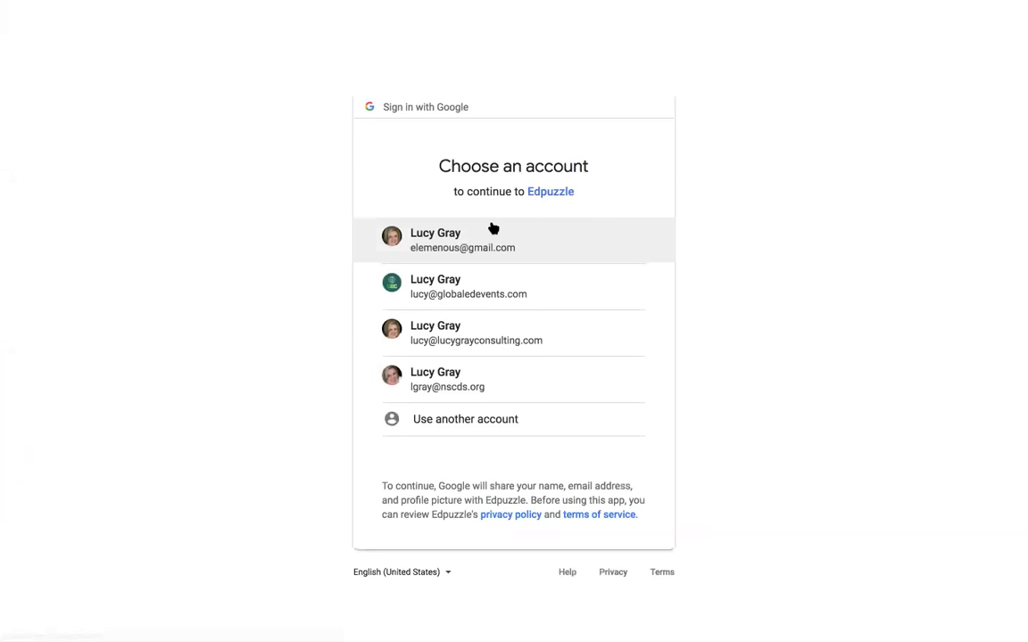
left_click(456, 242)
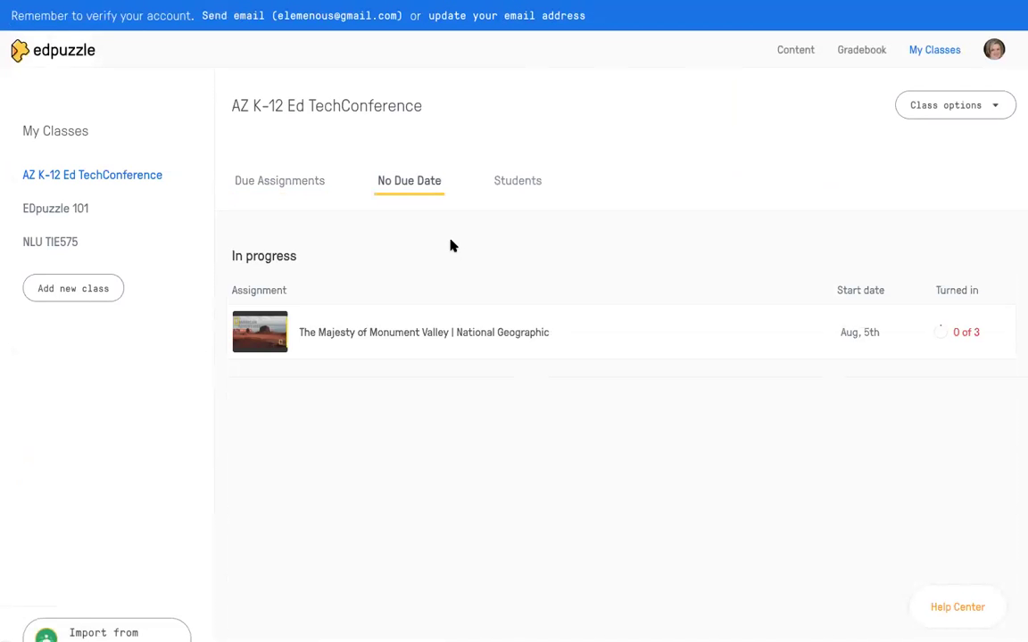
left_click(349, 334)
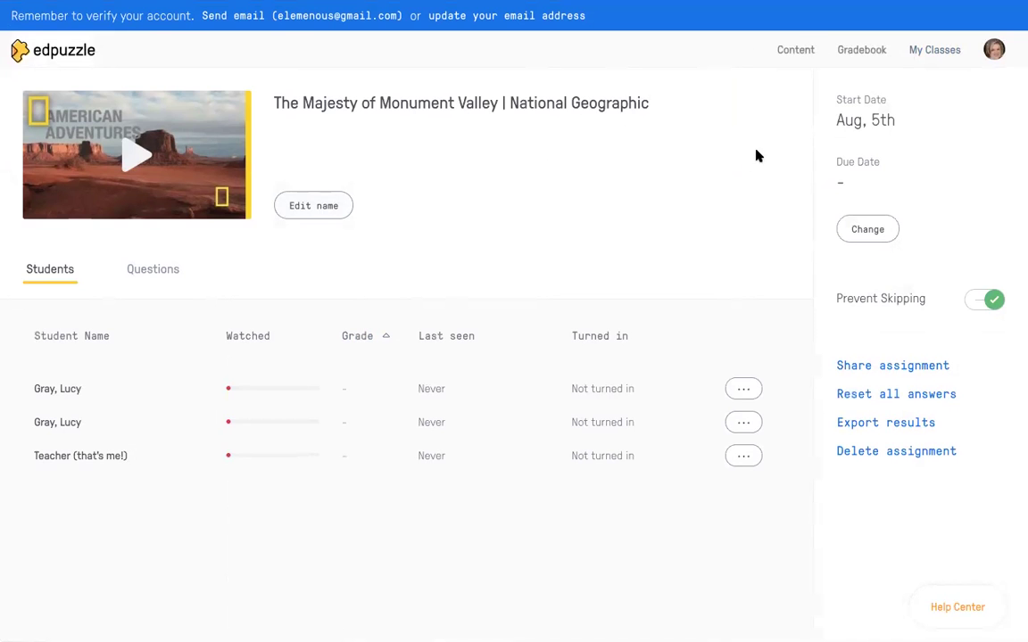
- Return to the NASA live stream on YouTube and try again to open it in the Edpuzzle editor
mouse_move(411, 4)
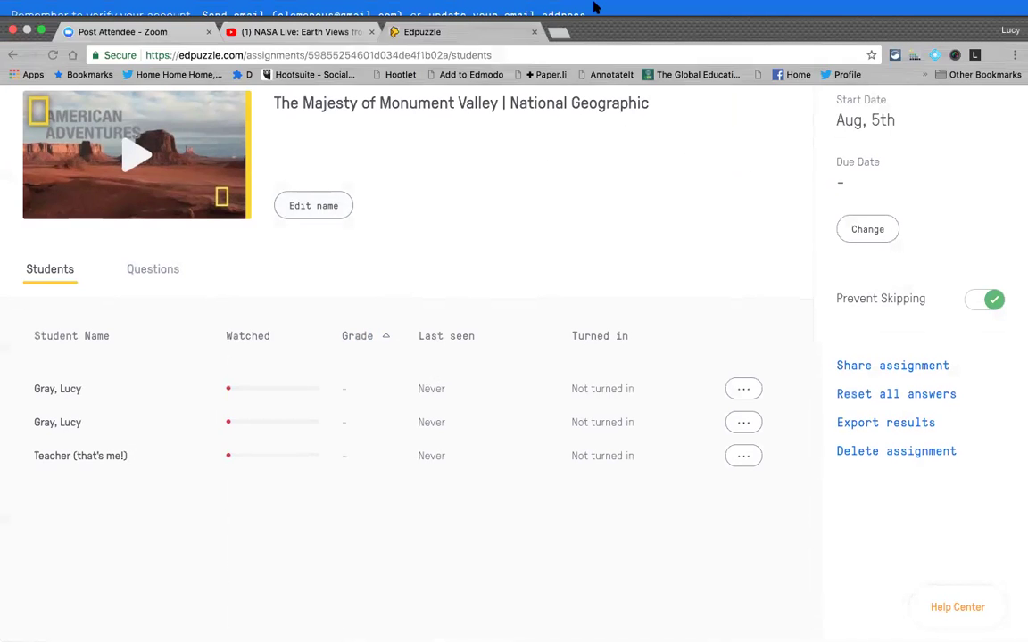
mouse_move(300, 8)
left_click(251, 33)
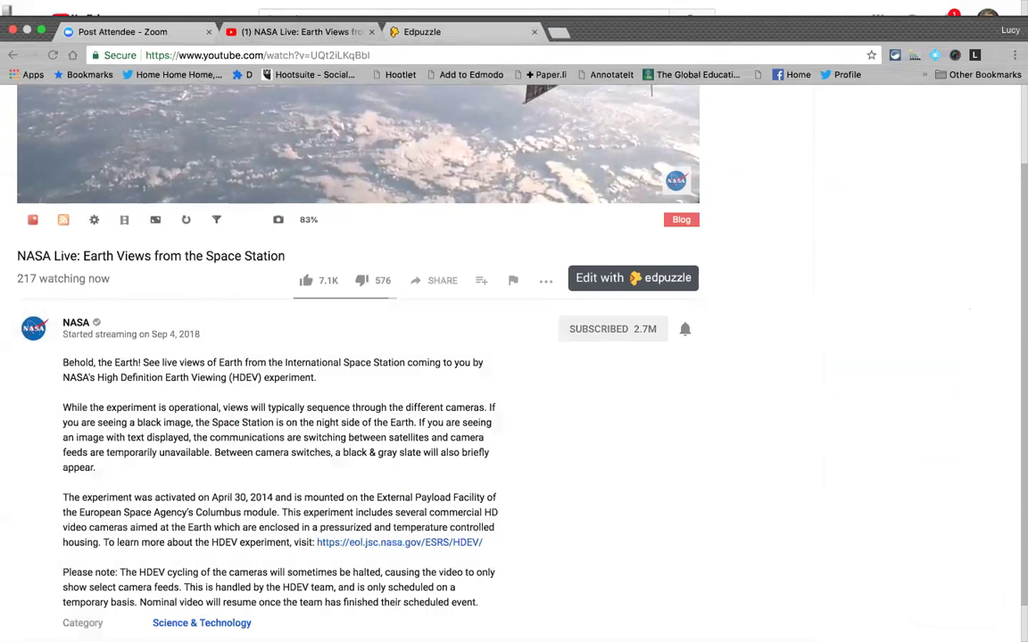
left_click(612, 278)
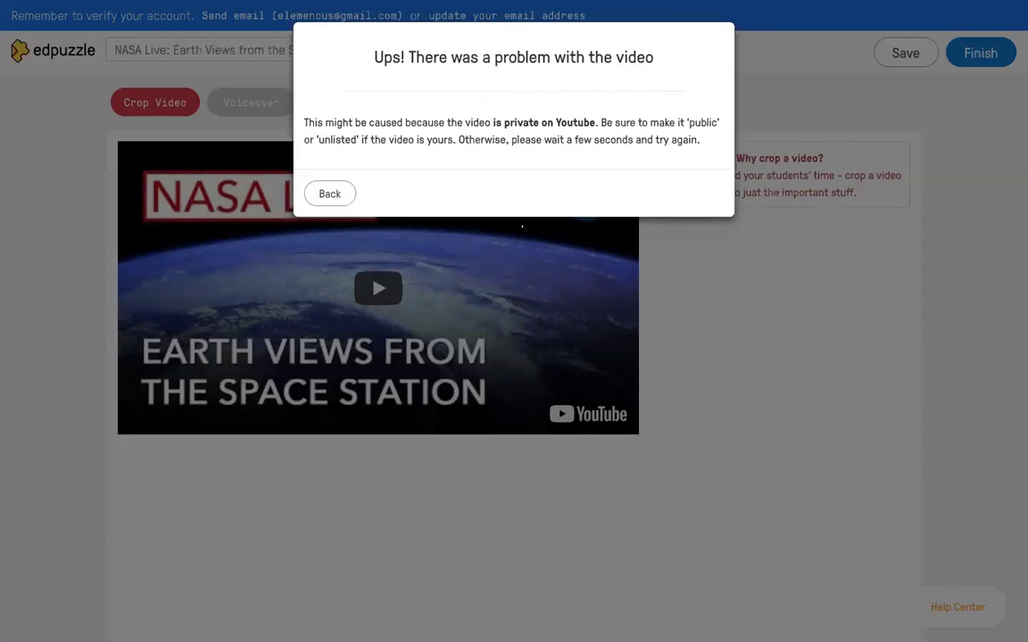
left_click(330, 194)
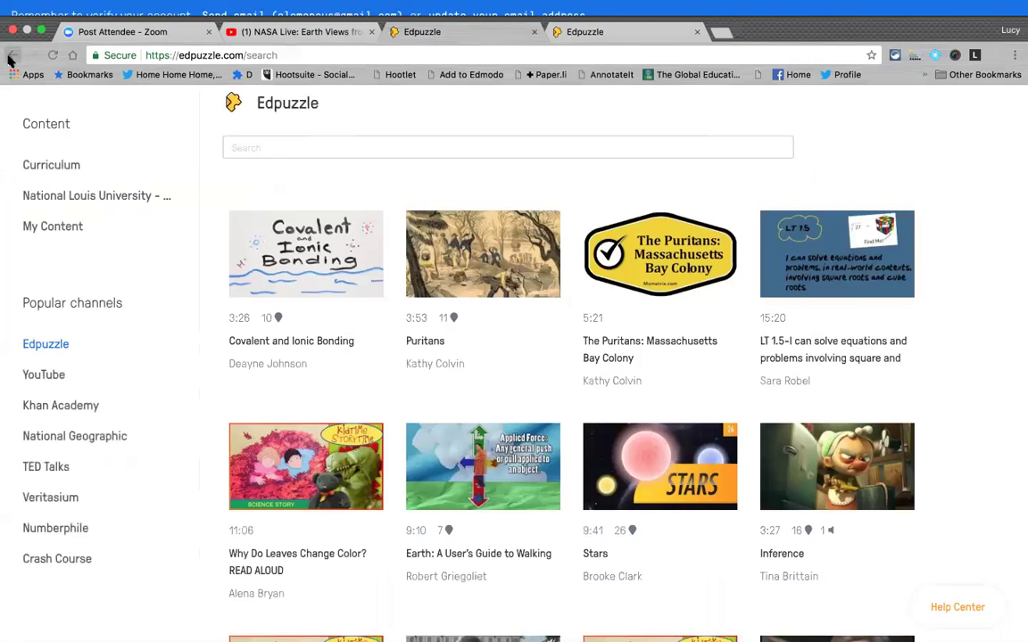
left_click(12, 55)
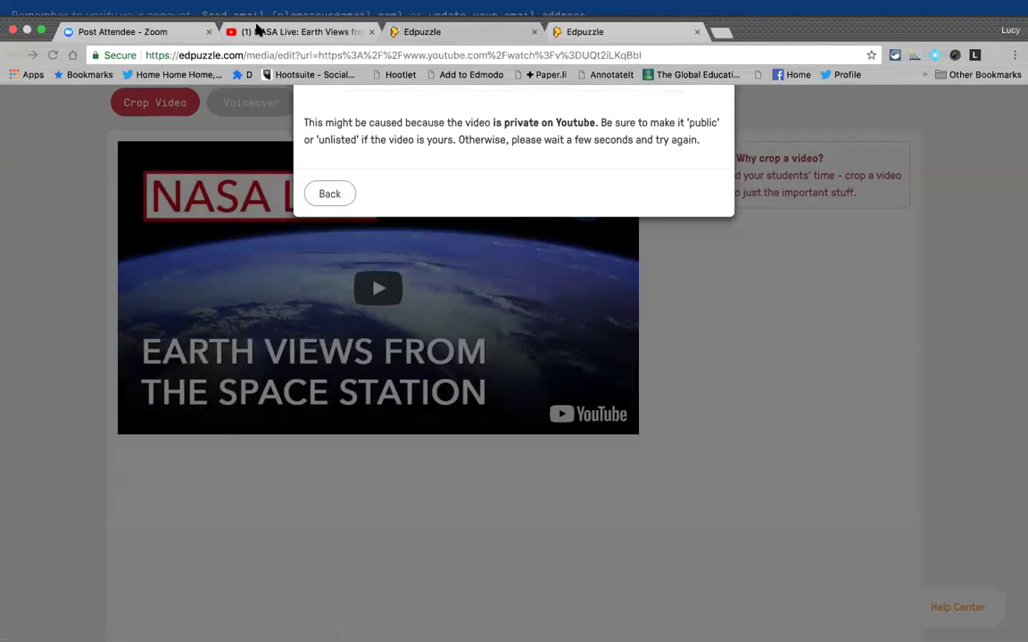
- Go back to the NASA channel's home page on YouTube and look through its video sections
left_click(256, 31)
left_click(14, 56)
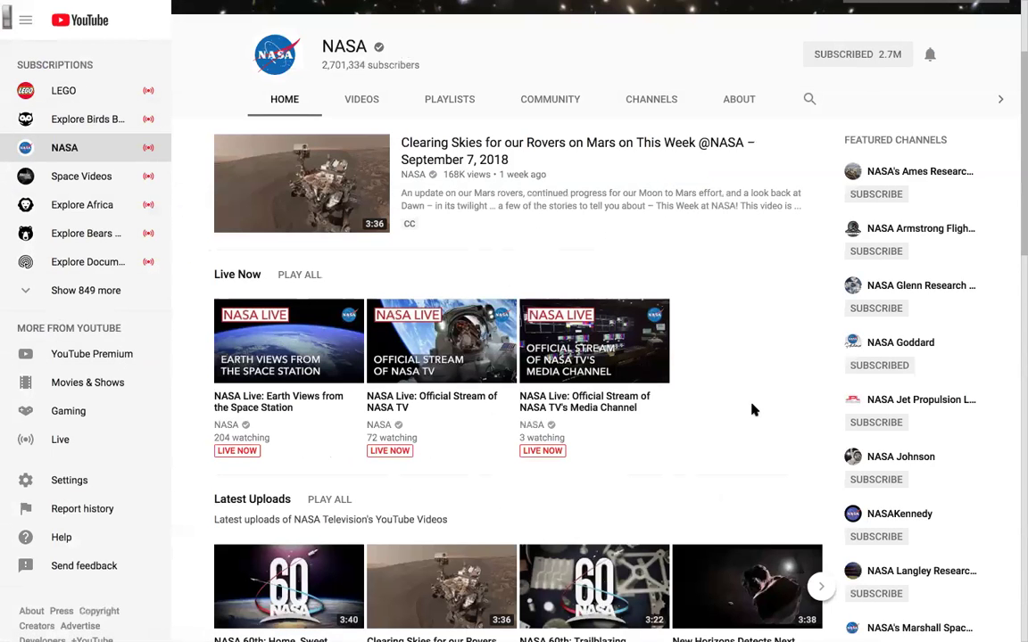
scroll(752, 410, "down", 4)
scroll(752, 410, "down", 2)
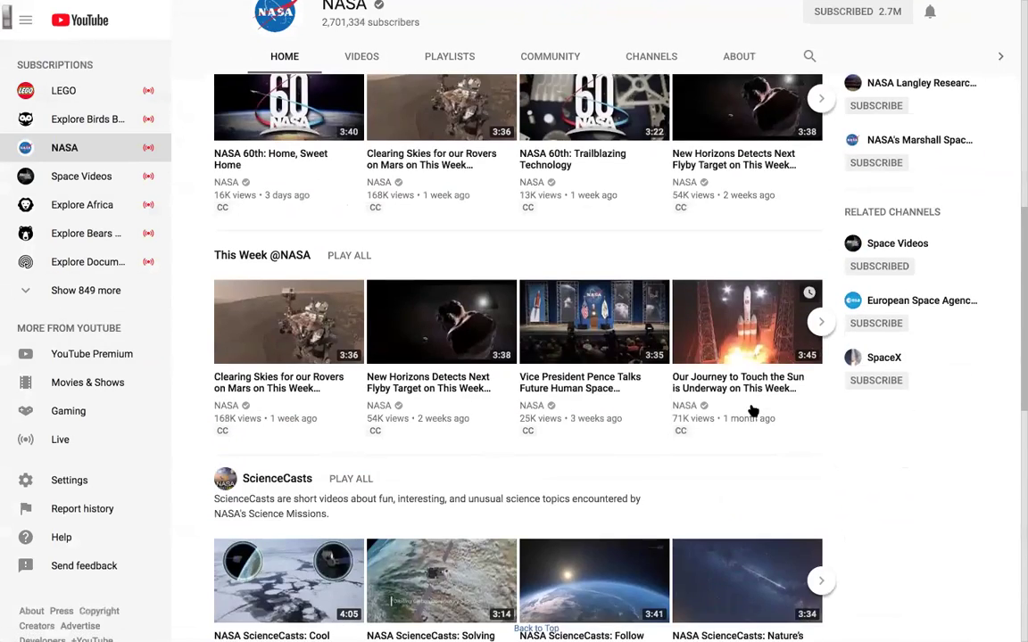
scroll(752, 410, "down", 1)
scroll(752, 409, "up", 3)
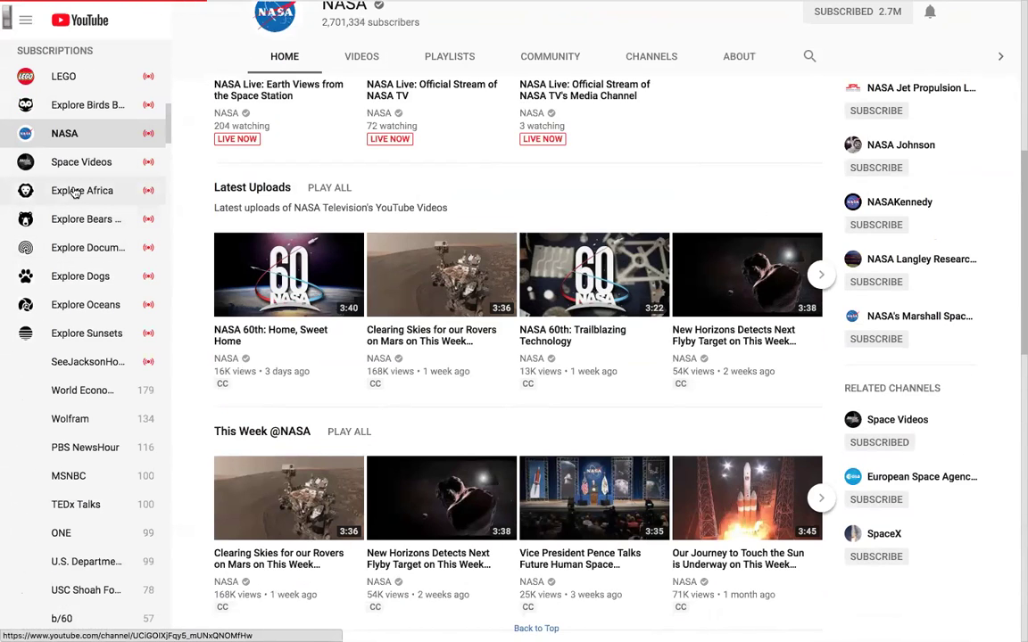
- Open the subscribed Explore Africa channel and browse its live streams, popular uploads, highlights and live chats
left_click(75, 193)
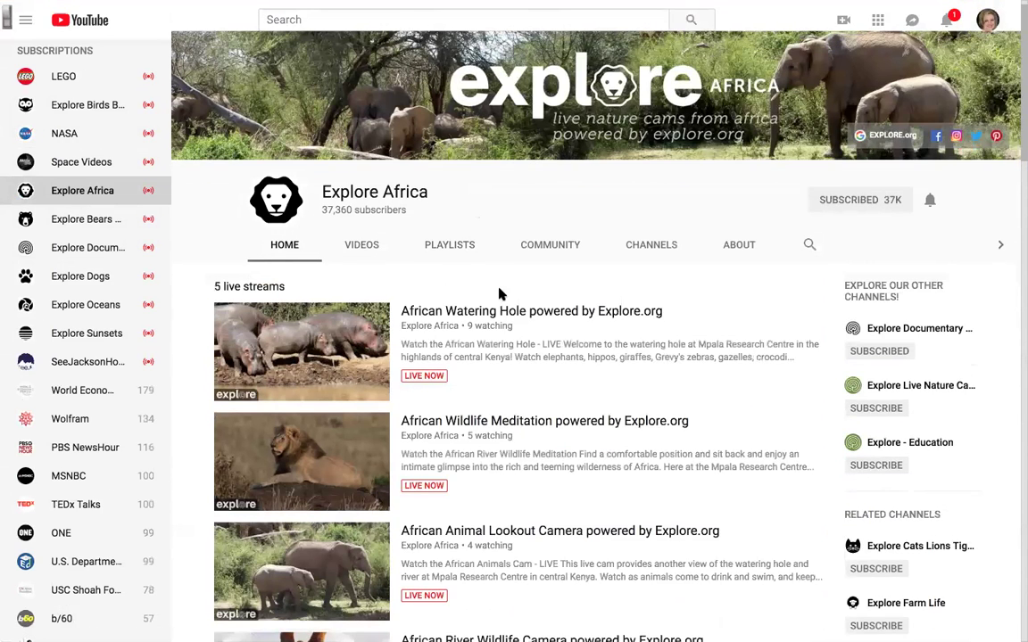
scroll(499, 293, "down", 1)
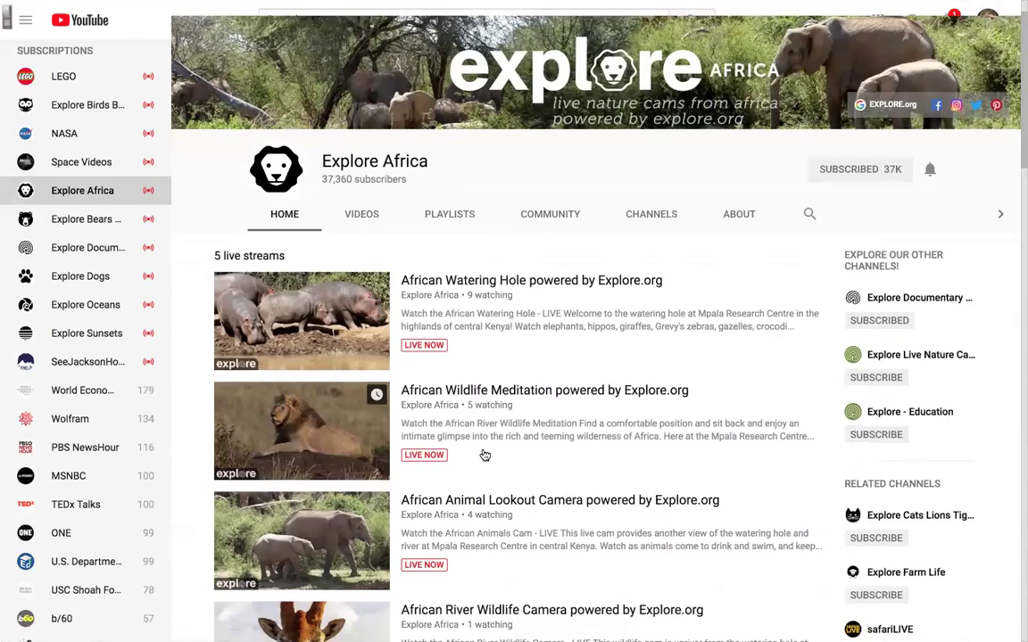
scroll(484, 455, "down", 4)
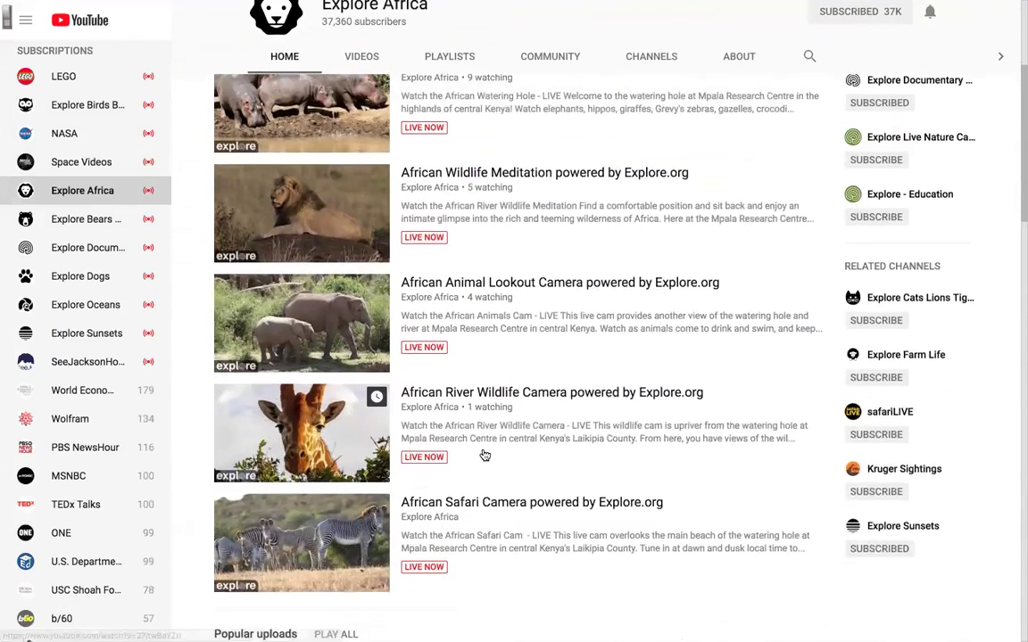
scroll(485, 456, "down", 5)
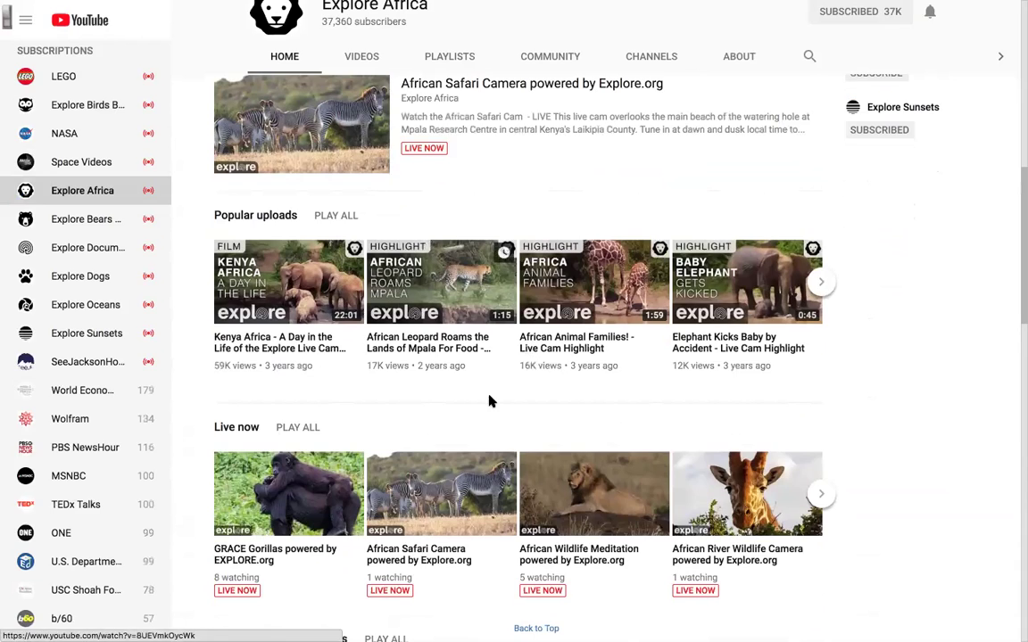
scroll(458, 339, "down", 3)
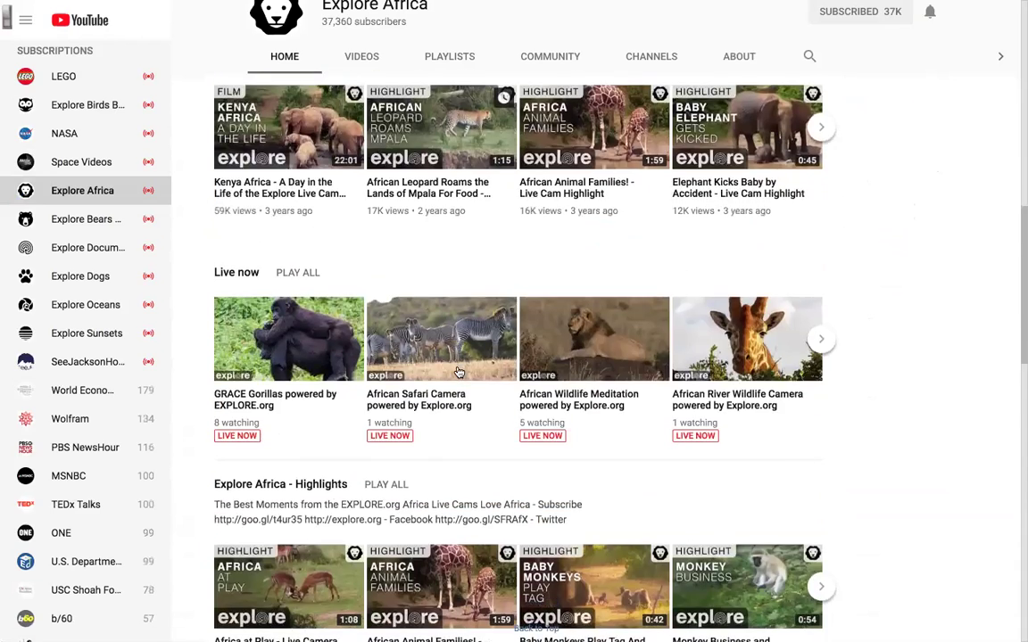
scroll(459, 372, "down", 3)
scroll(459, 372, "down", 3)
scroll(458, 371, "up", 7)
scroll(458, 369, "up", 15)
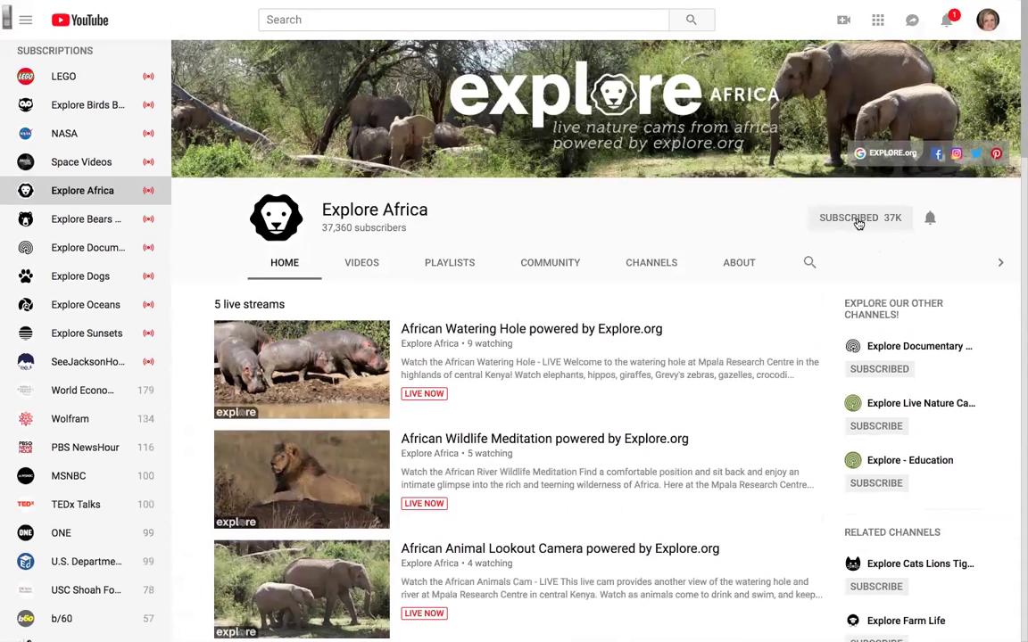
scroll(858, 223, "down", 15)
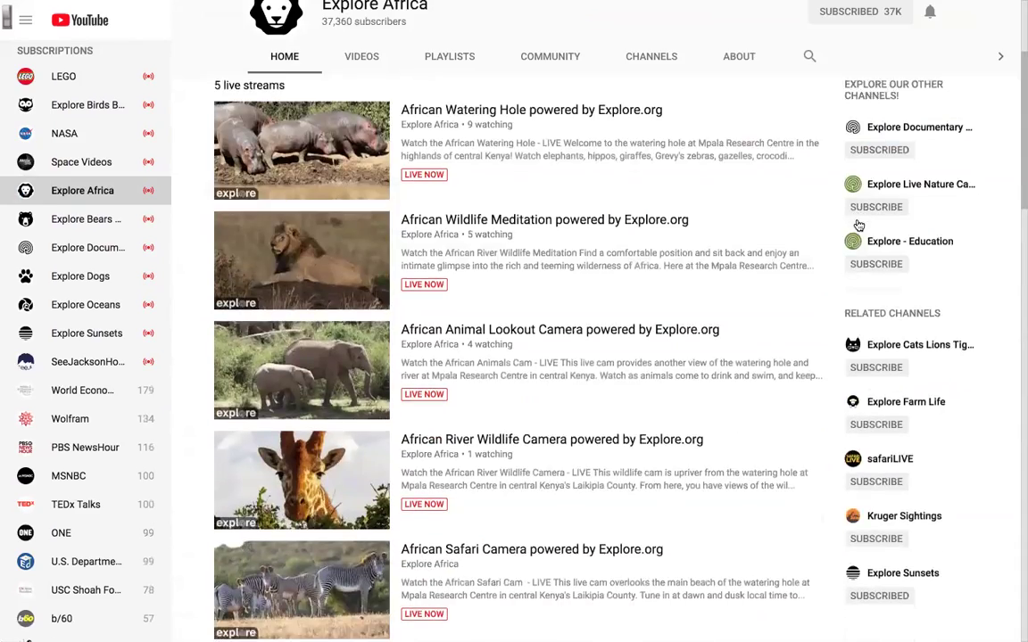
scroll(858, 223, "down", 5)
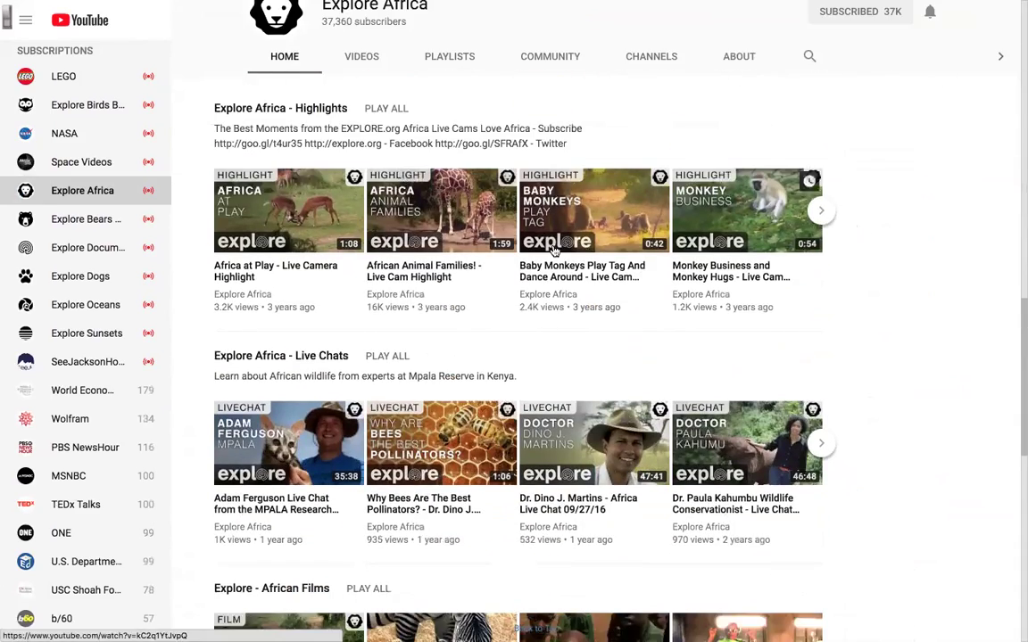
- Play the African Animal Families! - Live Cam Highlight video and open it for editing in Edpuzzle
left_click(390, 249)
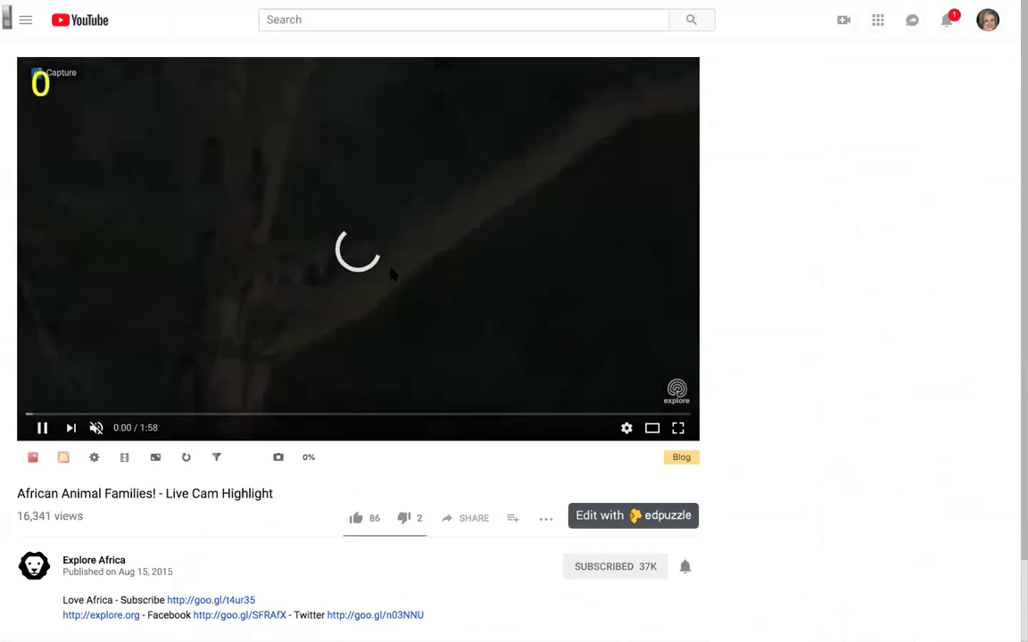
scroll(403, 483, "down", 2)
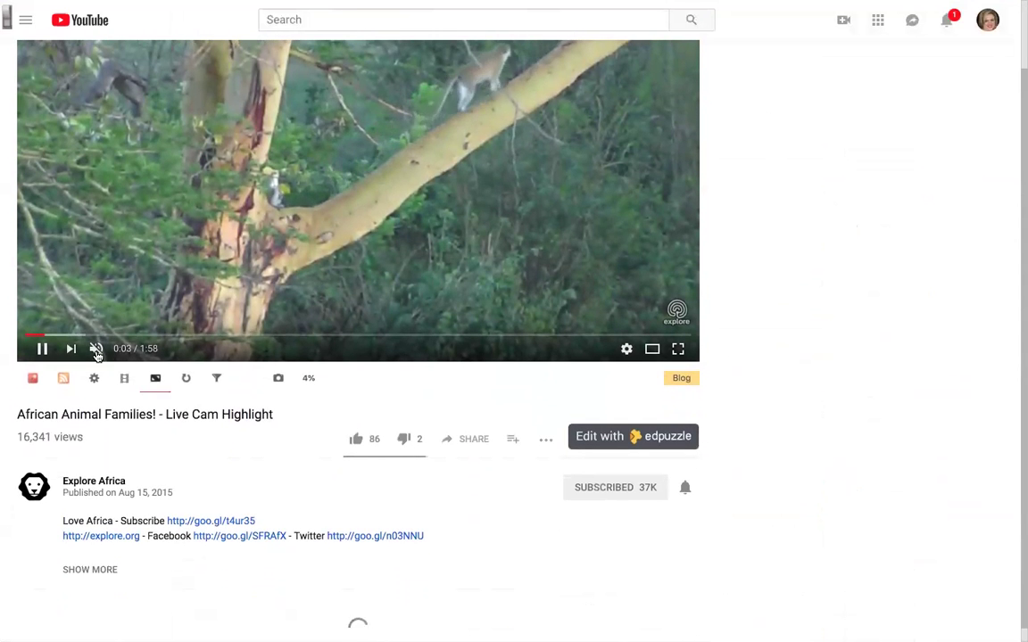
scroll(420, 385, "down", 1)
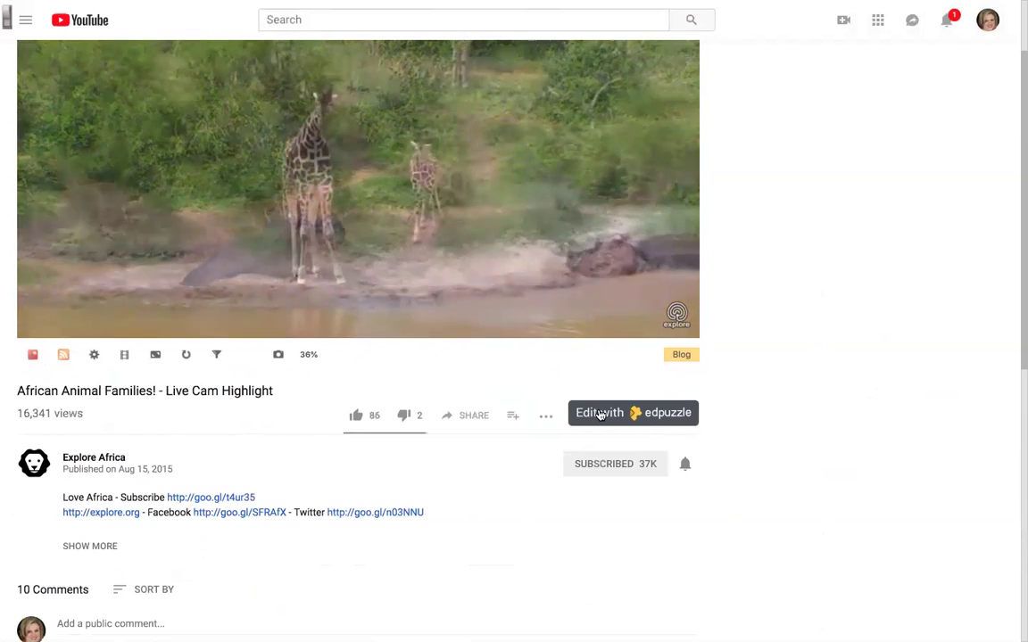
left_click(600, 415)
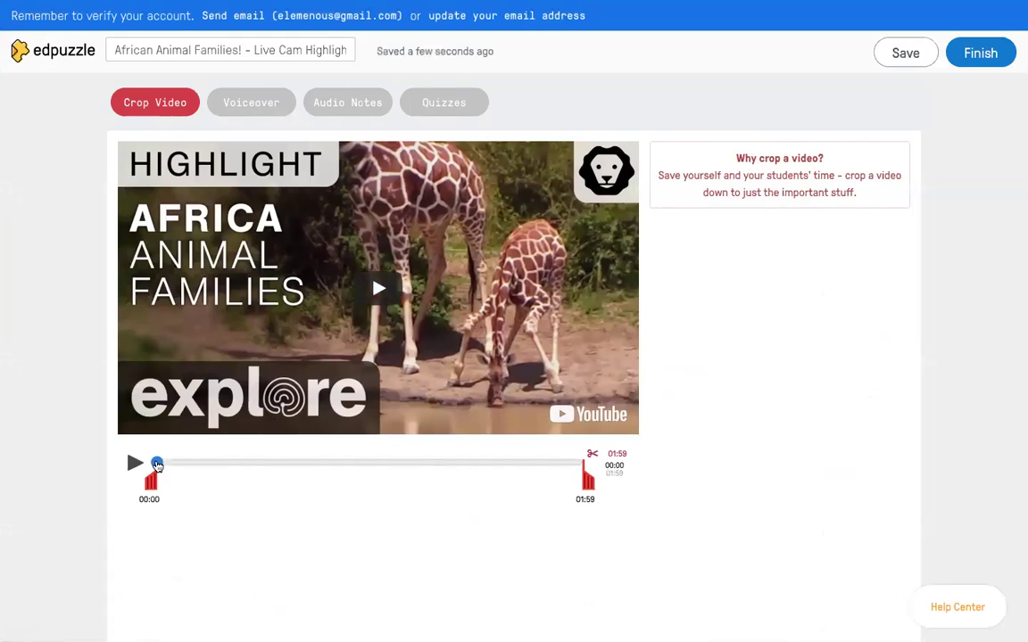
- Crop the video to about its first 26 seconds and view the Voiceover, Audio Notes and Quizzes editing modes
left_click_drag(587, 481, 256, 481)
left_click(253, 107)
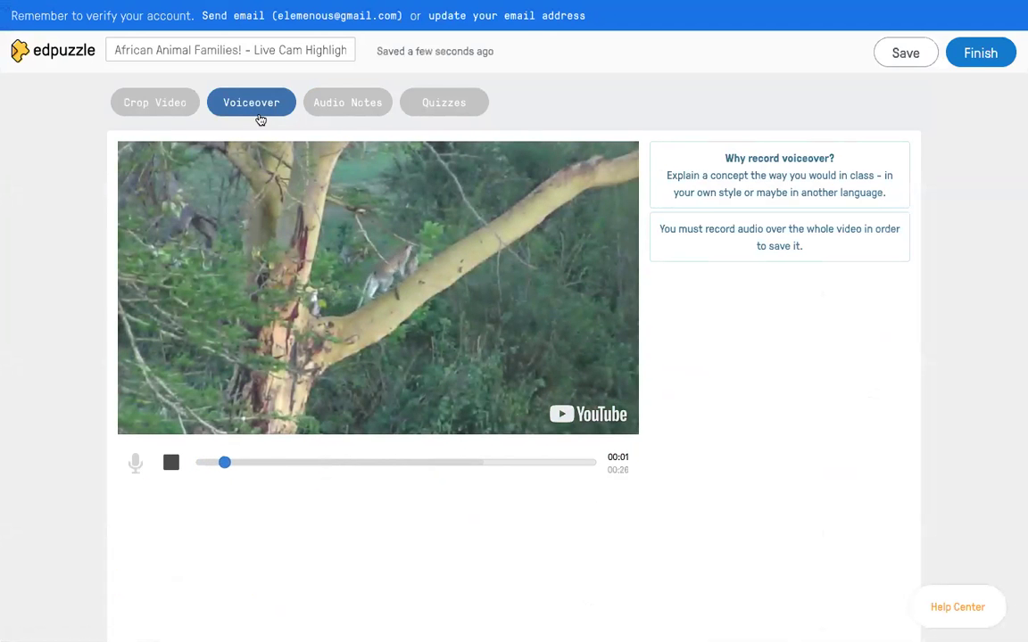
left_click(368, 98)
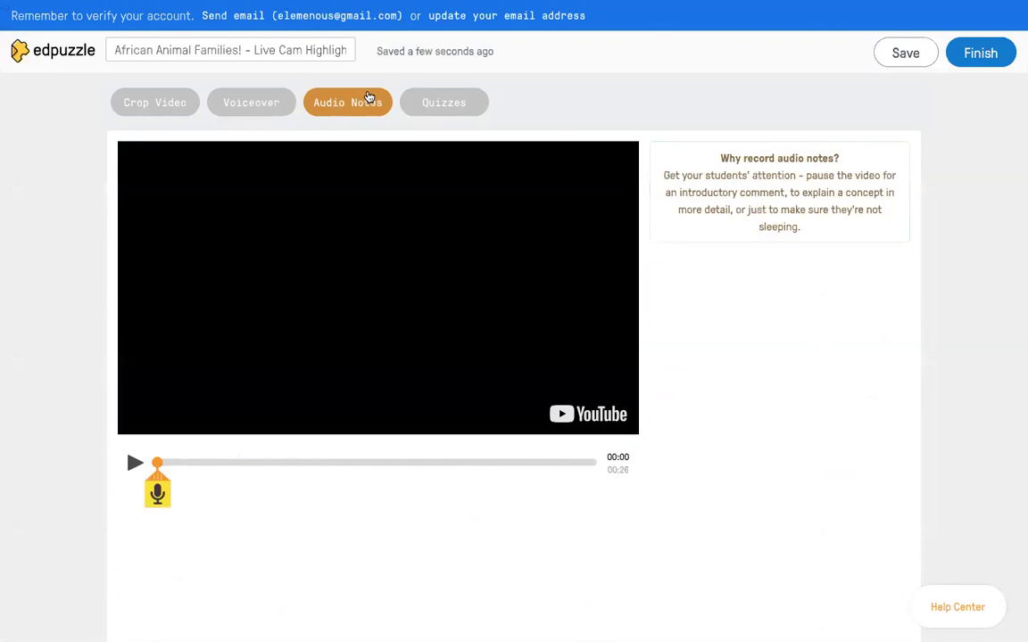
left_click(459, 106)
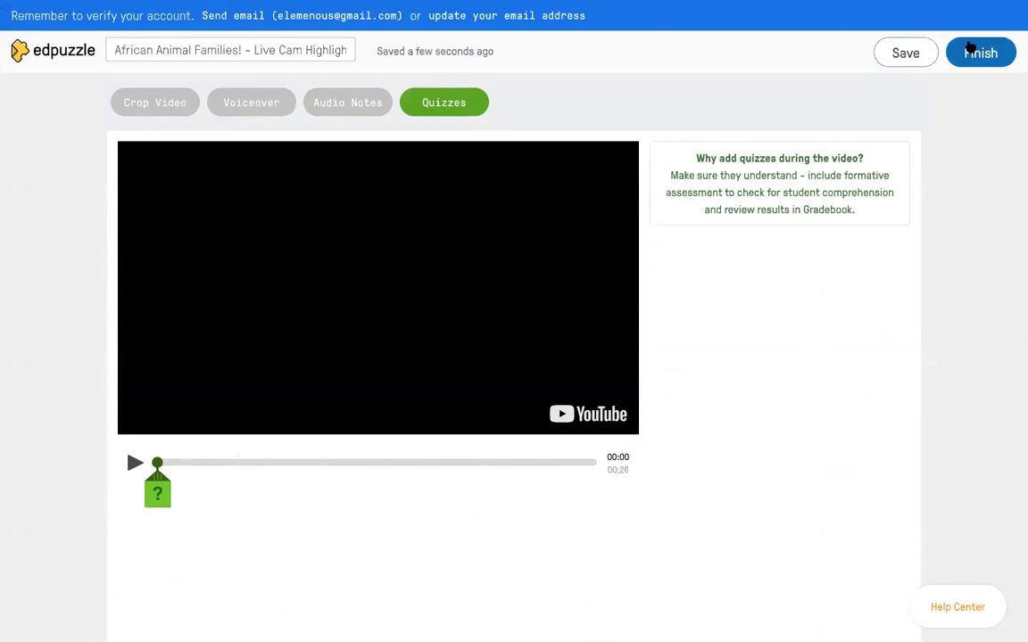
- Return to the Explore Africa channel page on YouTube and look further down the list of subscribed channels
mouse_move(950, 7)
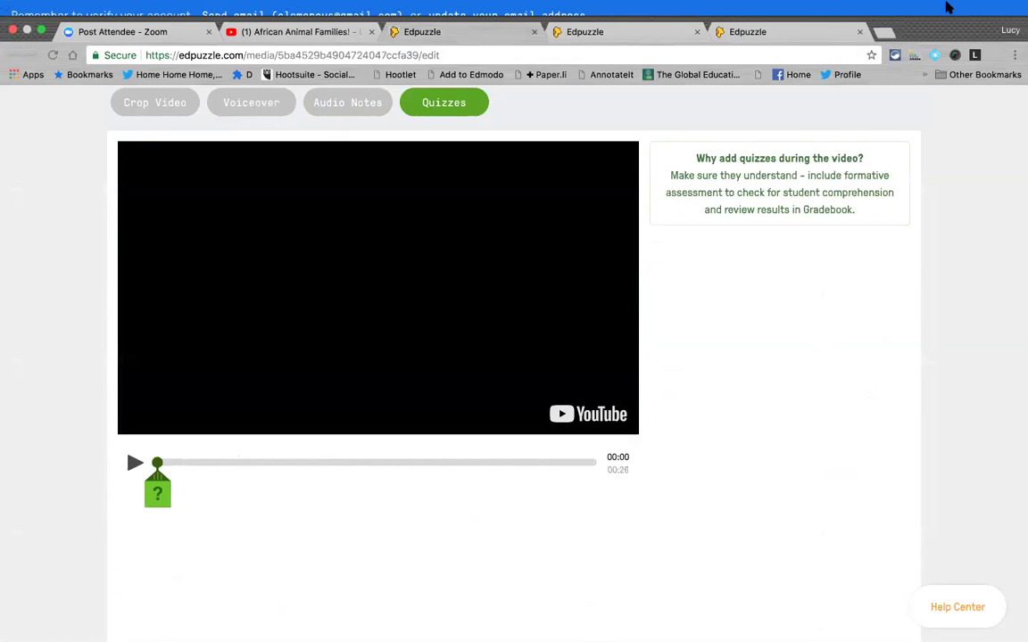
mouse_move(257, 7)
left_click(250, 36)
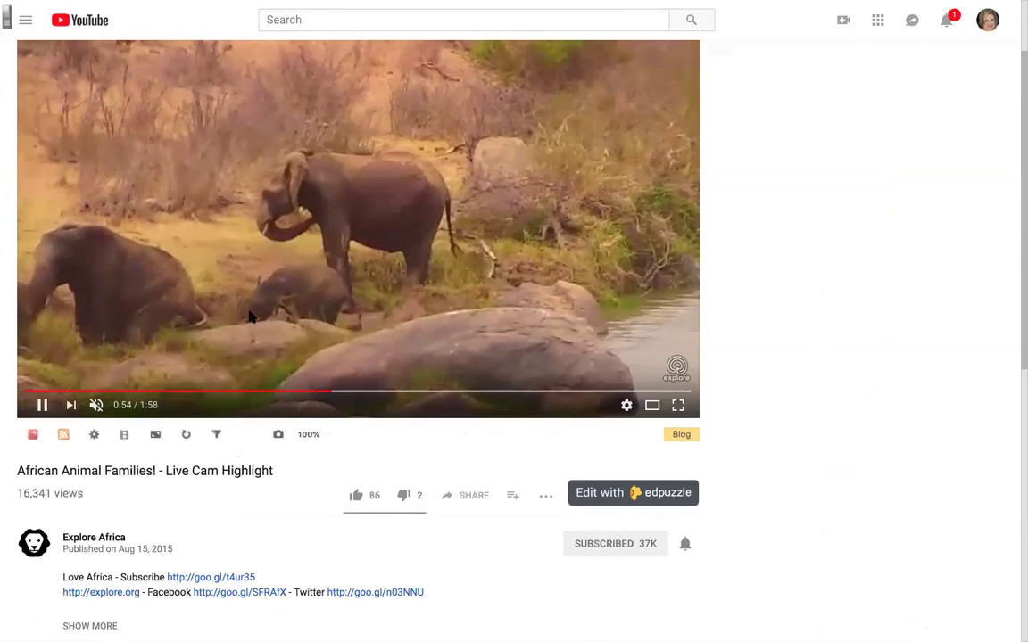
mouse_move(4, 7)
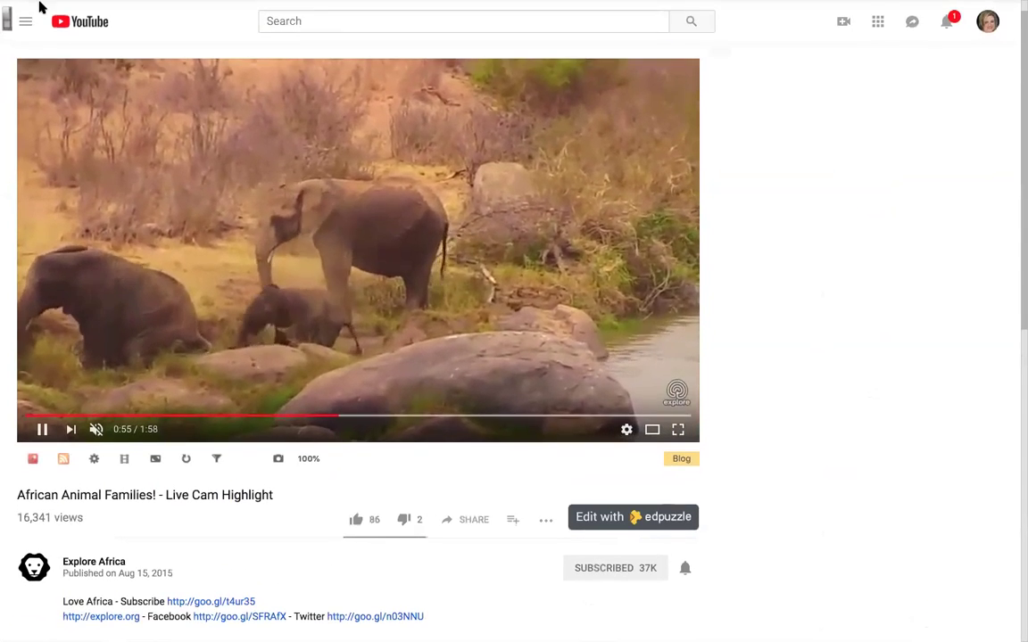
left_click(12, 55)
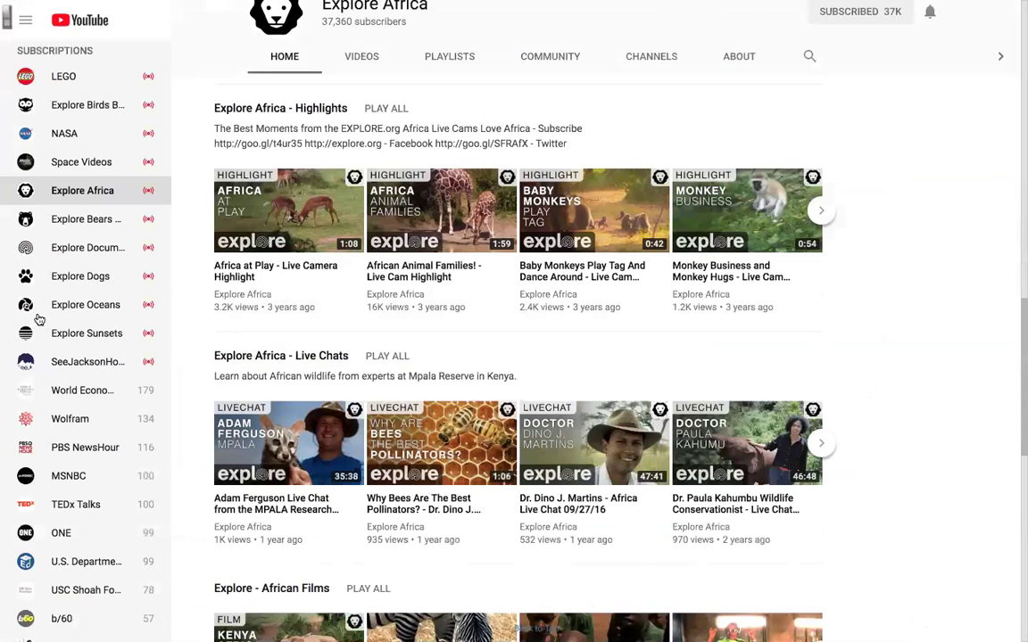
scroll(44, 352, "down", 4)
scroll(48, 354, "down", 3)
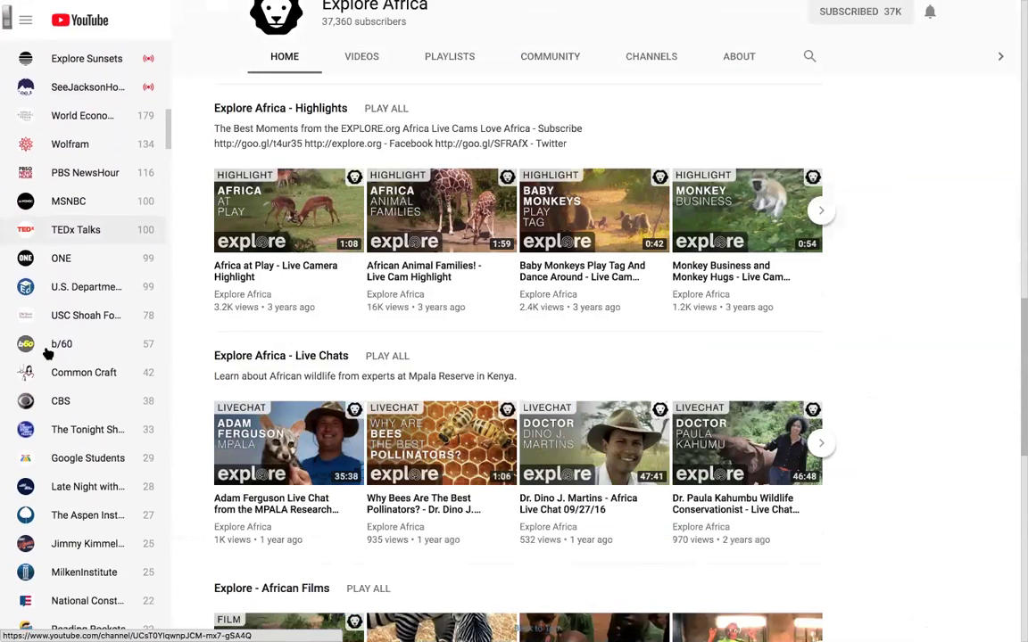
- Look through part of the subscribed channels list and open the page that lists all subscriptions with their descriptions
scroll(49, 354, "down", 18)
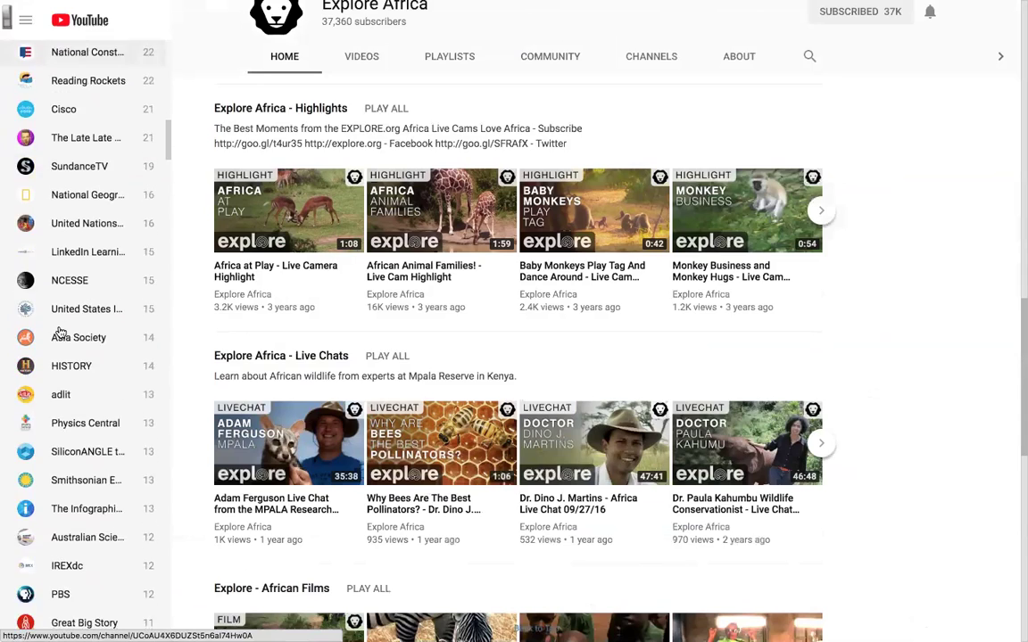
scroll(59, 332, "down", 20)
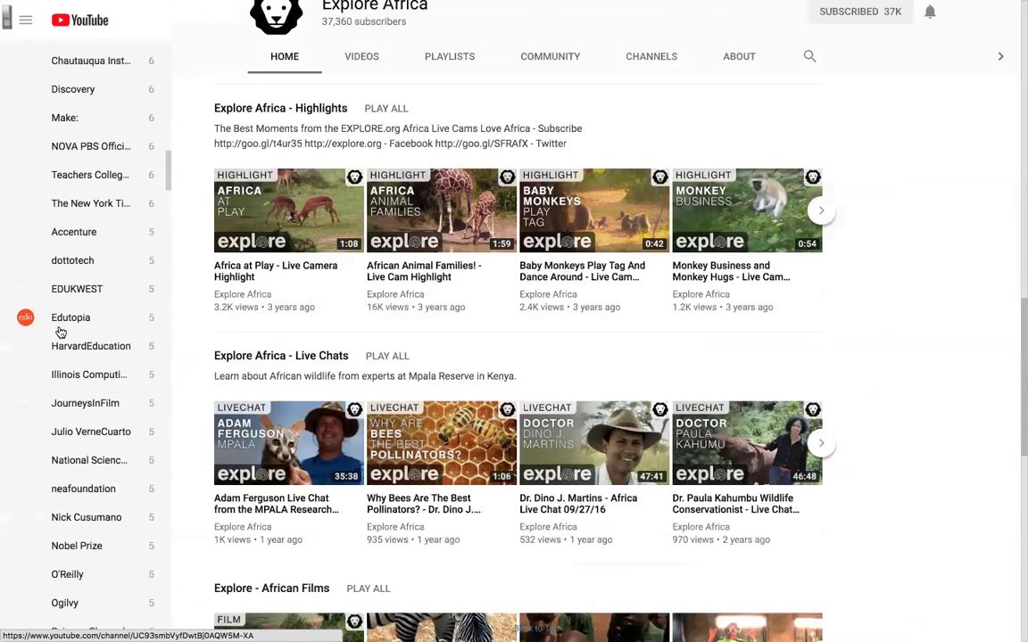
scroll(59, 331, "up", 20)
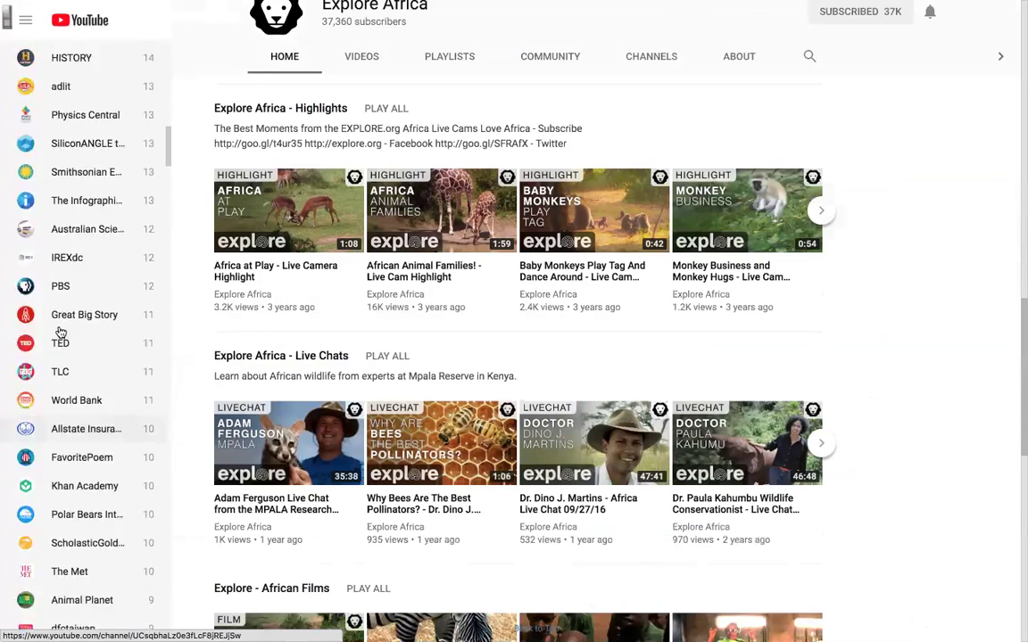
scroll(59, 332, "up", 19)
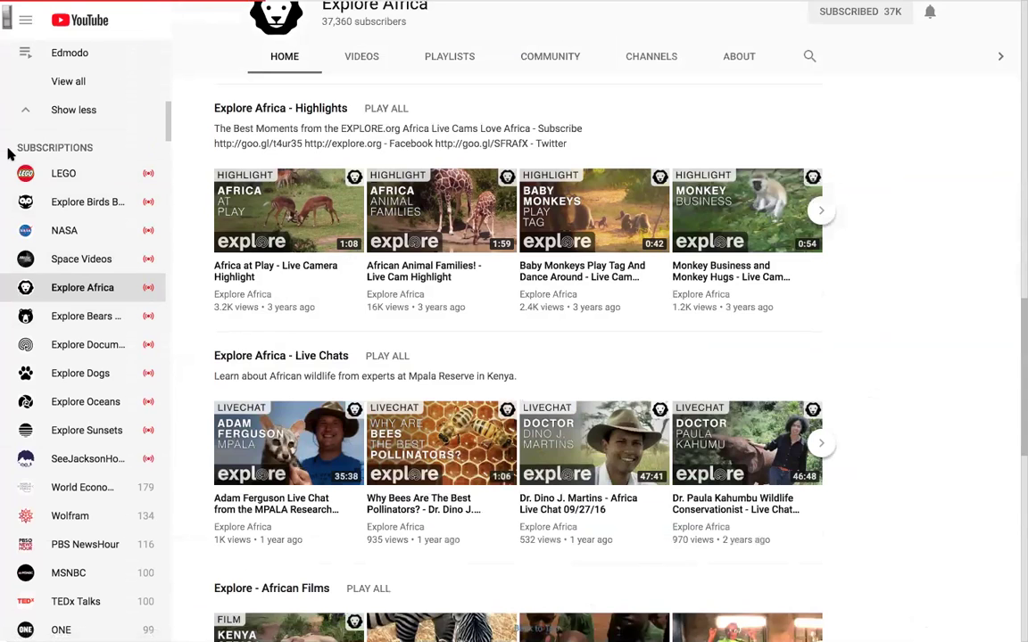
left_click(80, 148)
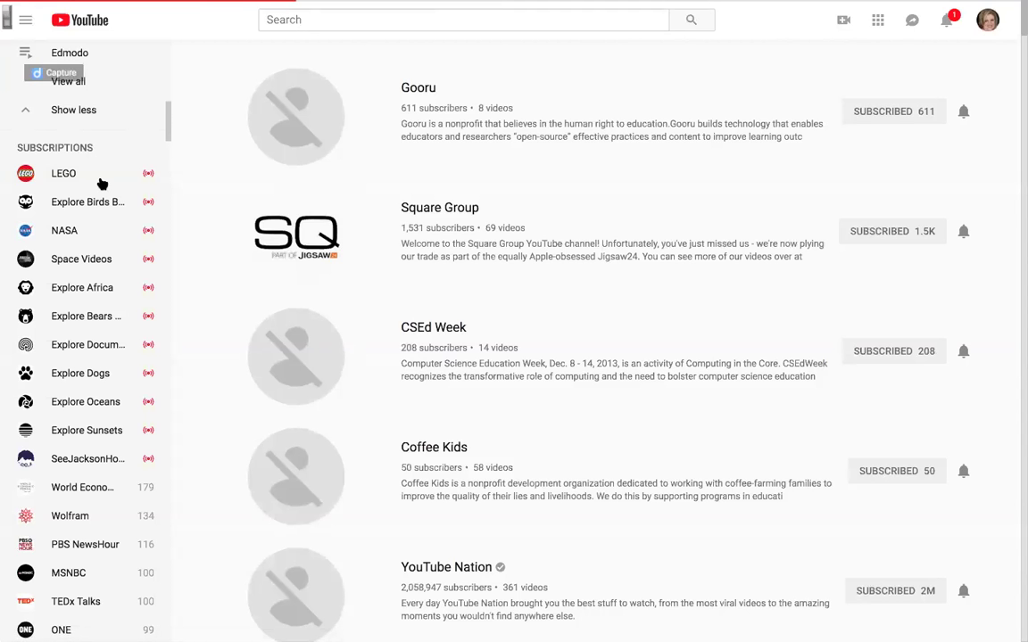
- Look through the whole list of subscribed channels down to its end
scroll(57, 449, "down", 15)
scroll(59, 451, "down", 20)
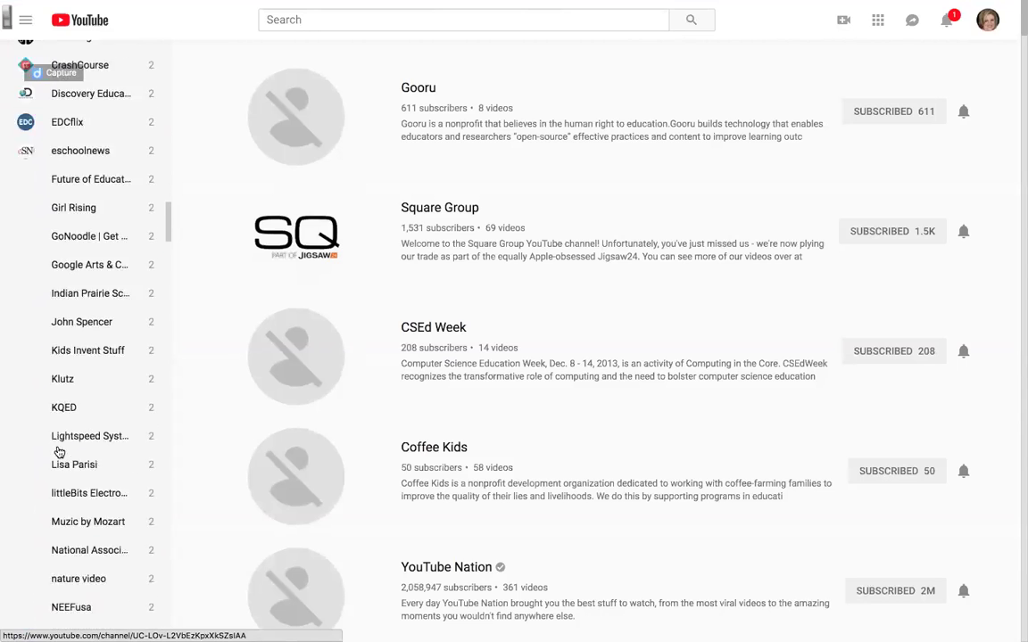
scroll(59, 453, "down", 20)
scroll(59, 452, "down", 15)
scroll(59, 453, "down", 20)
scroll(58, 452, "down", 15)
scroll(59, 452, "down", 10)
scroll(59, 452, "down", 20)
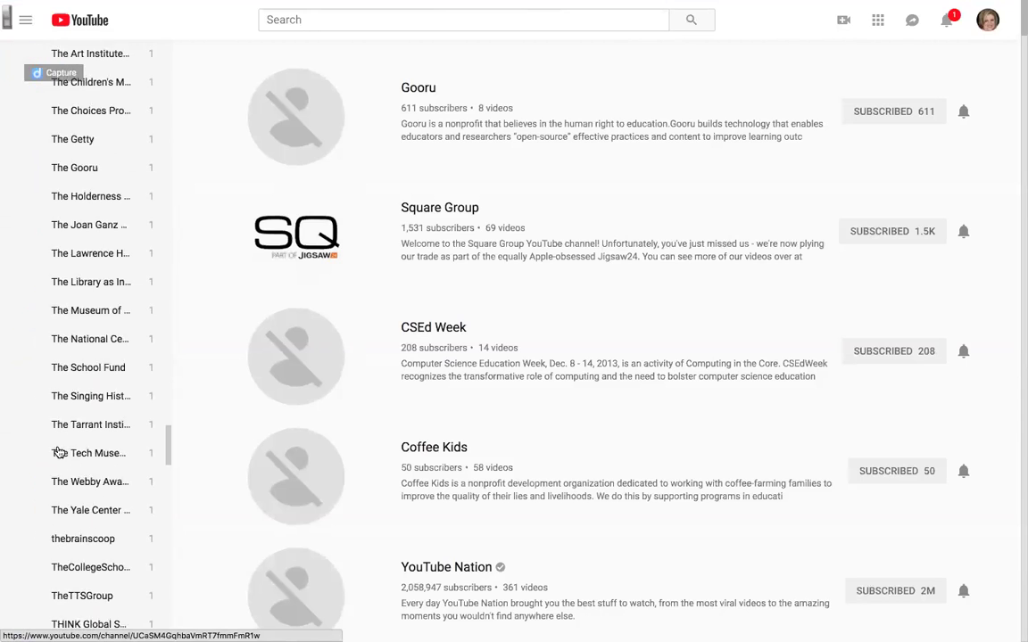
scroll(58, 453, "down", 8)
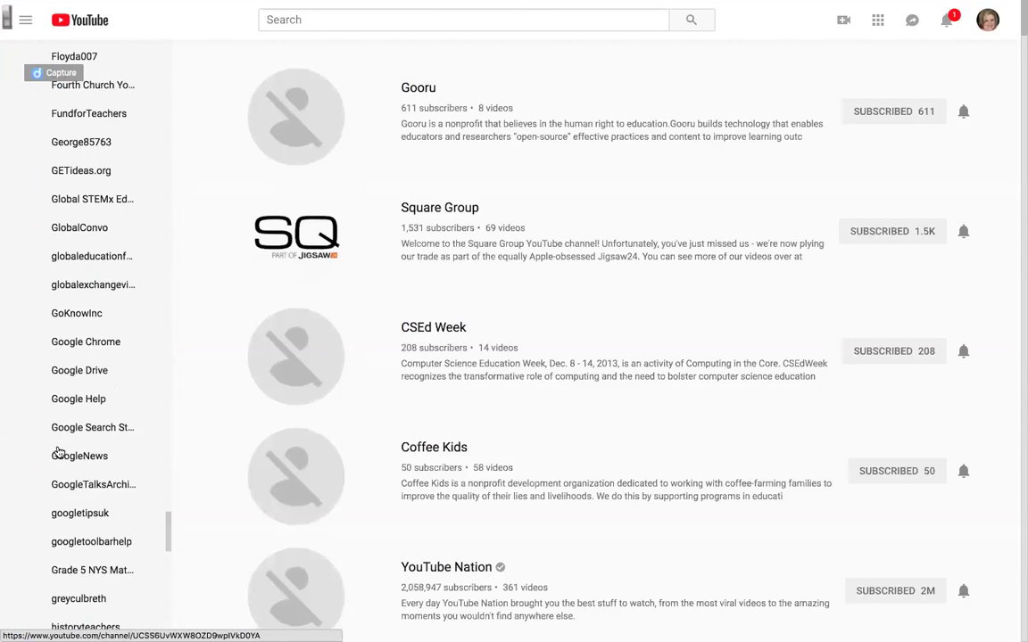
scroll(58, 452, "down", 10)
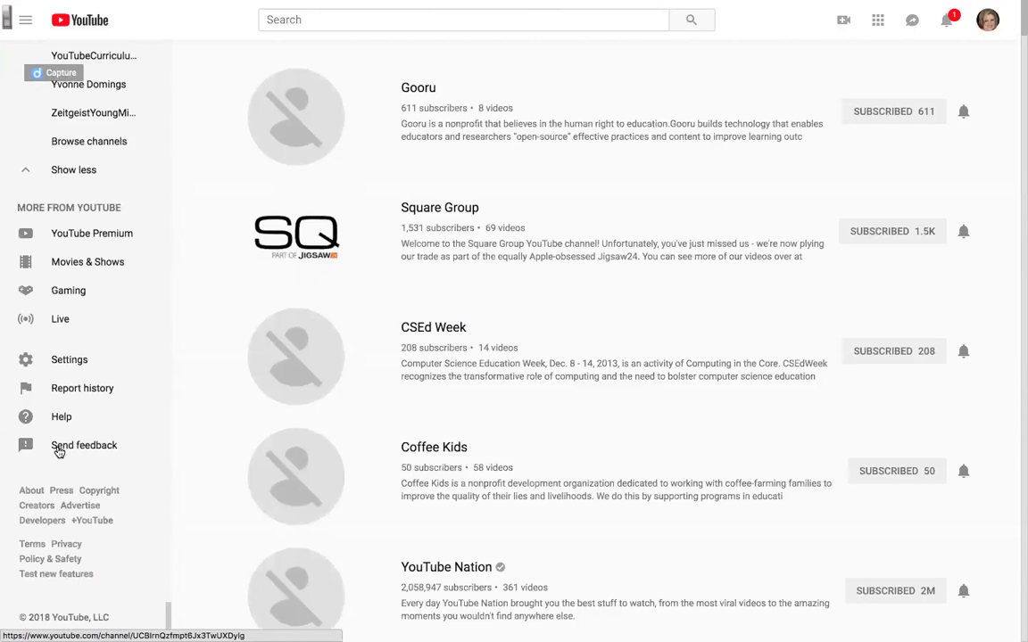
- Collapse the expanded subscriptions list and view the More from YouTube section below it
scroll(59, 452, "up", 2)
left_click(68, 264)
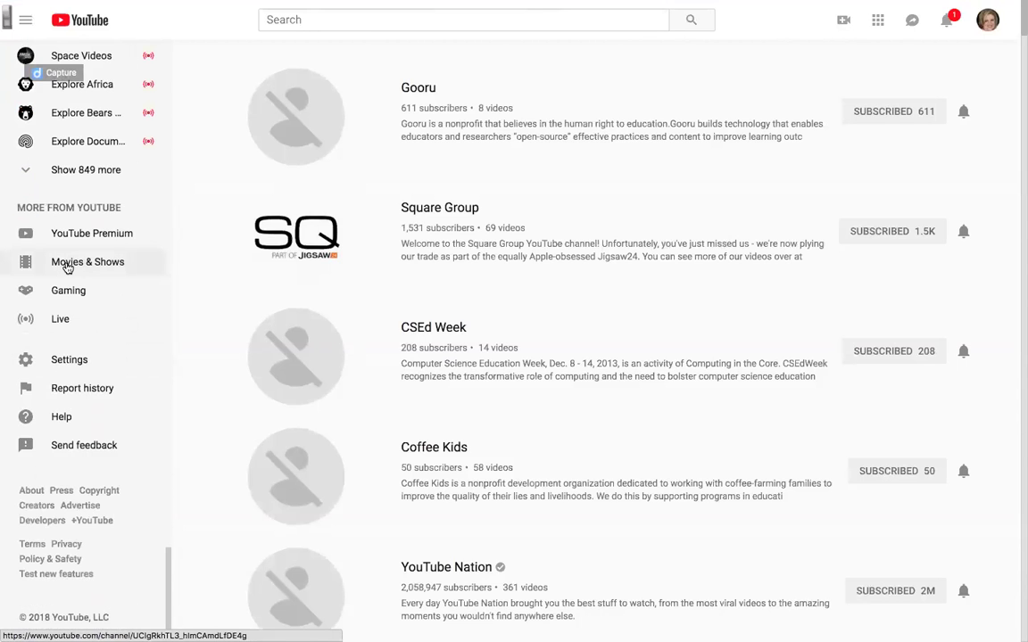
scroll(104, 223, "up", 1)
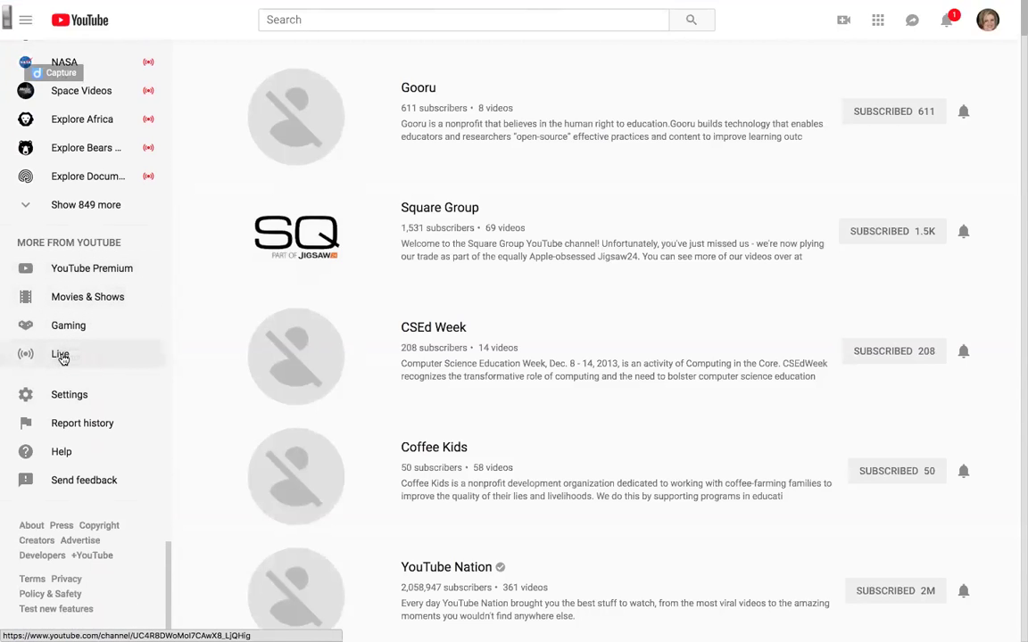
- Open the YouTube settings and review the Advanced settings, from the channel and account information down to the activity feed options
left_click(59, 401)
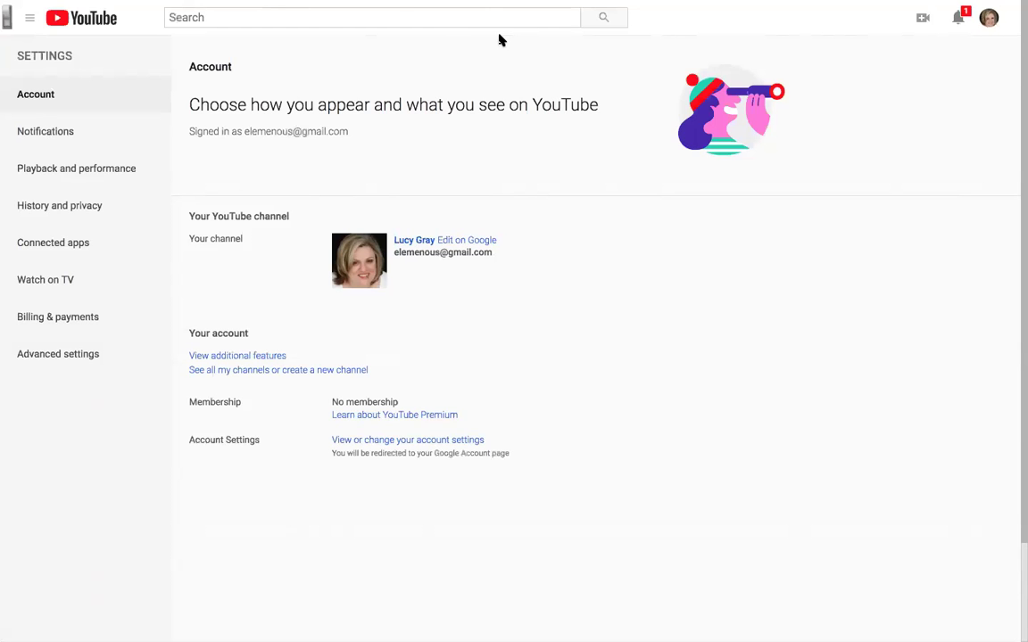
left_click(56, 361)
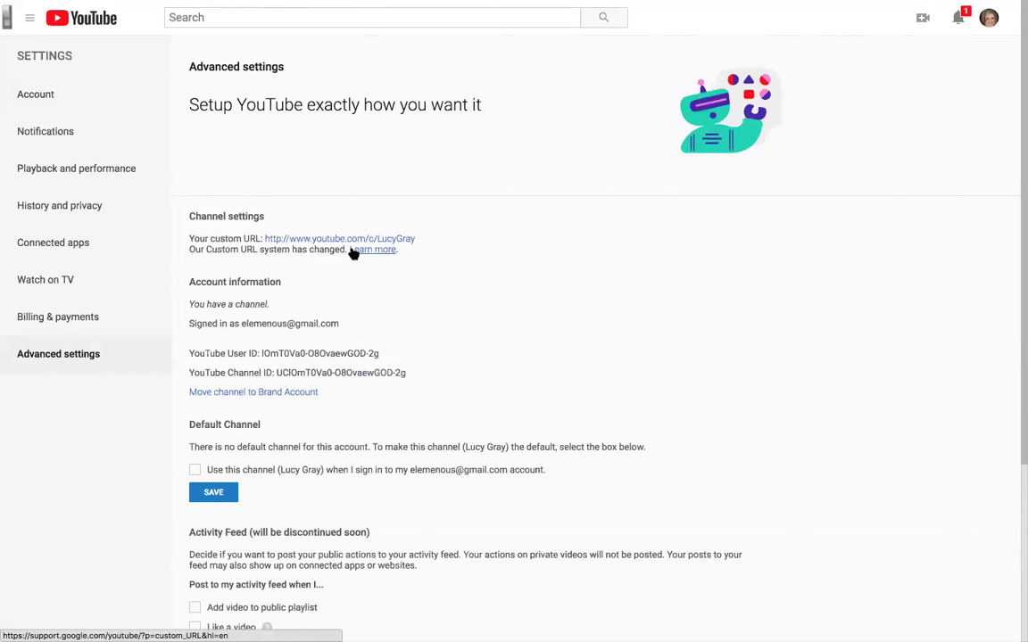
scroll(352, 254, "down", 4)
scroll(349, 346, "down", 2)
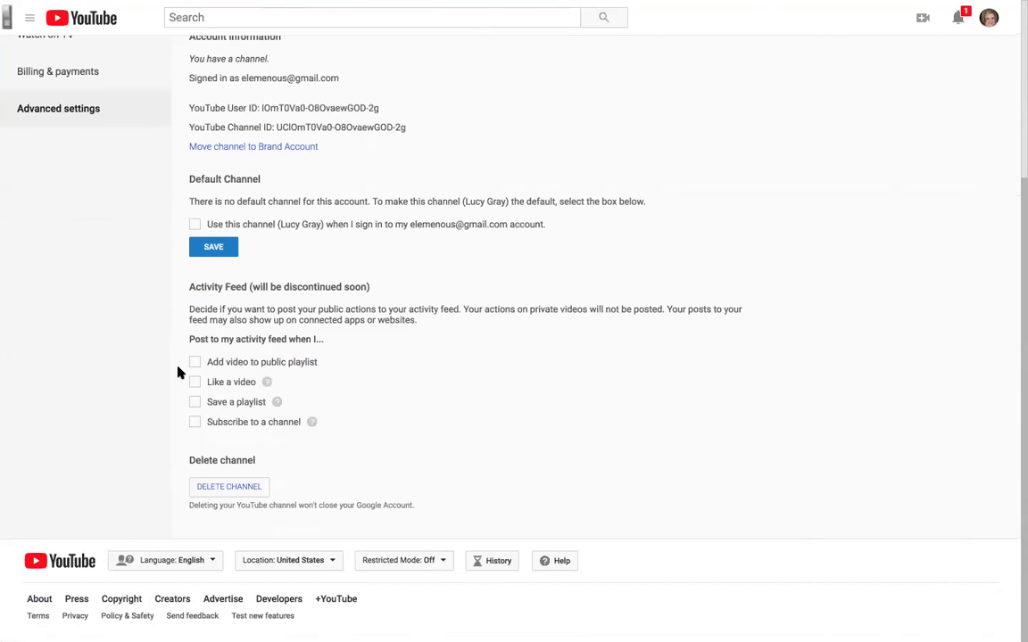
scroll(98, 184, "up", 5)
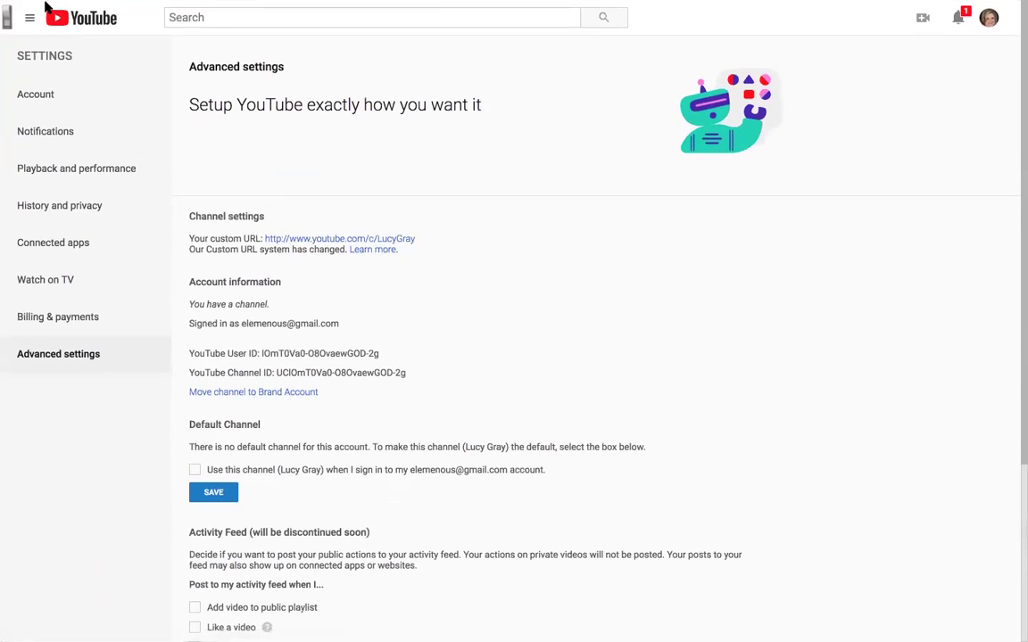
- Return from the settings to the YouTube home page and look over its library, subscriptions and More from YouTube sections
mouse_move(46, 7)
left_click(13, 56)
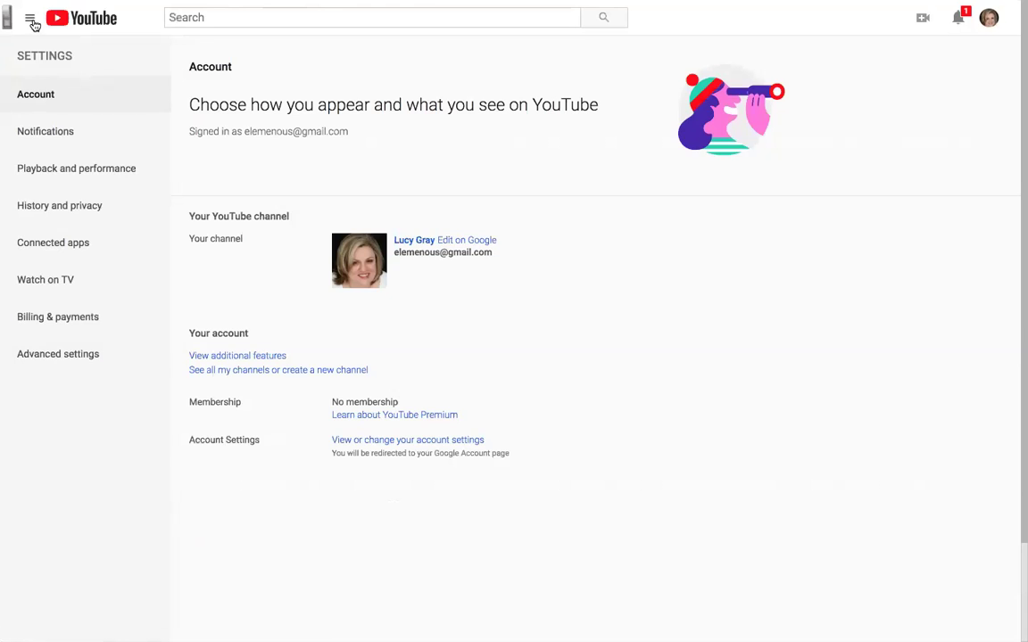
left_click(30, 19)
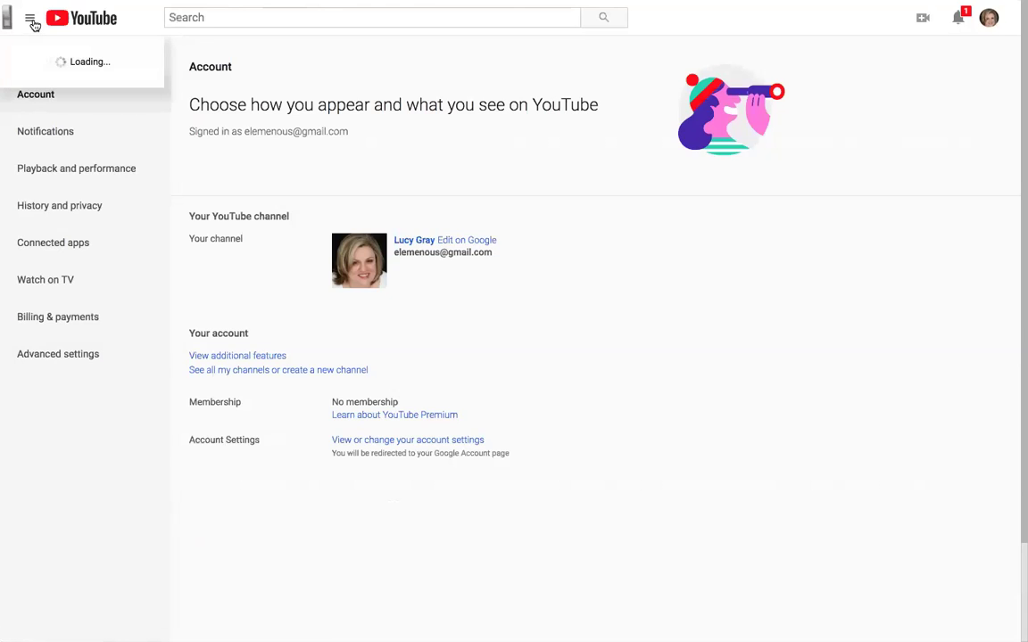
left_click(92, 22)
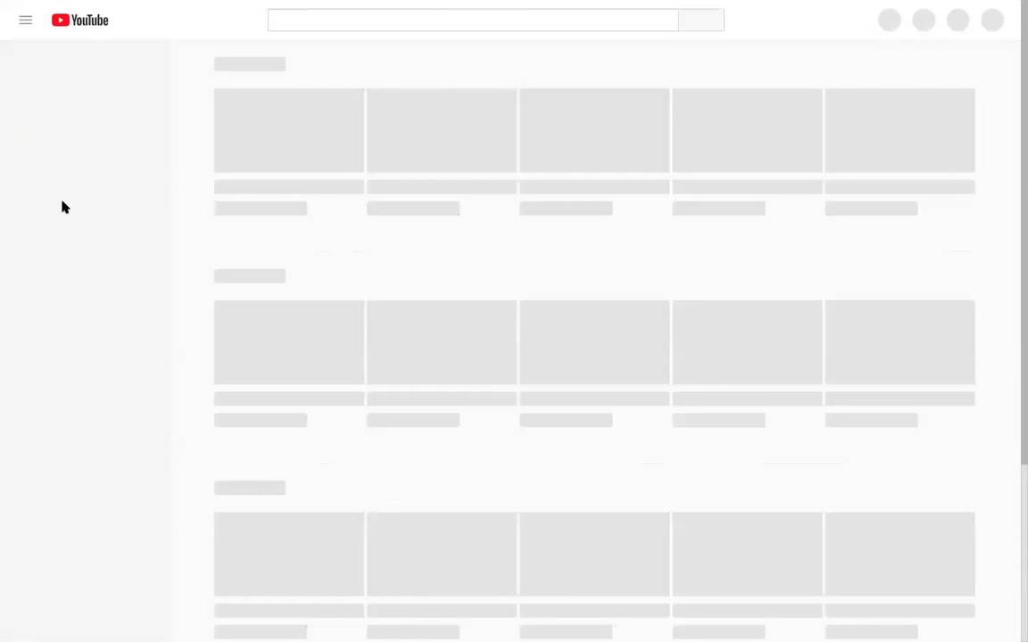
scroll(62, 203, "down", 5)
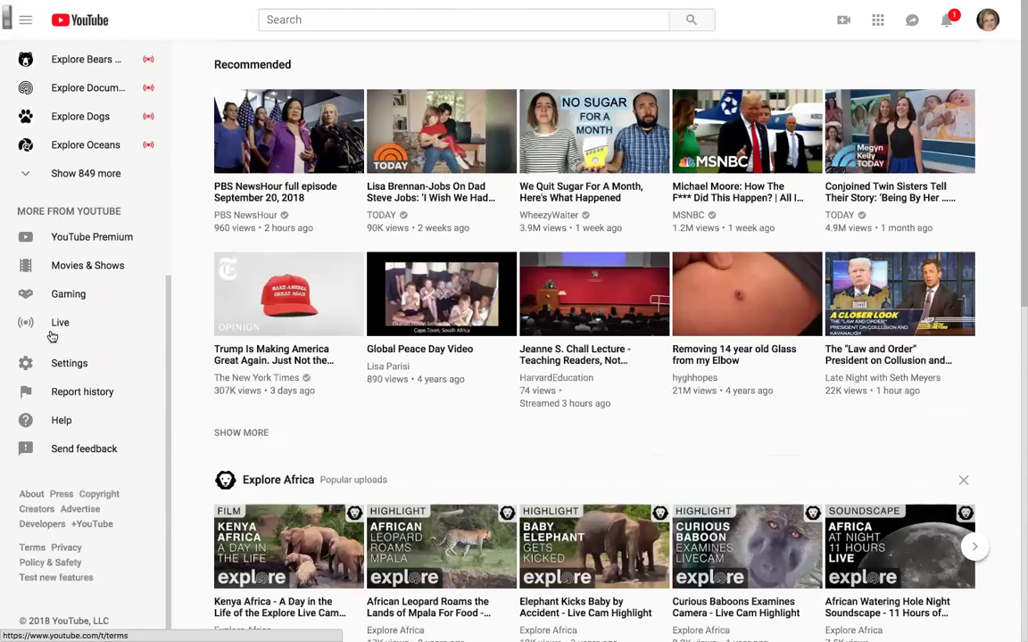
scroll(69, 147, "up", 5)
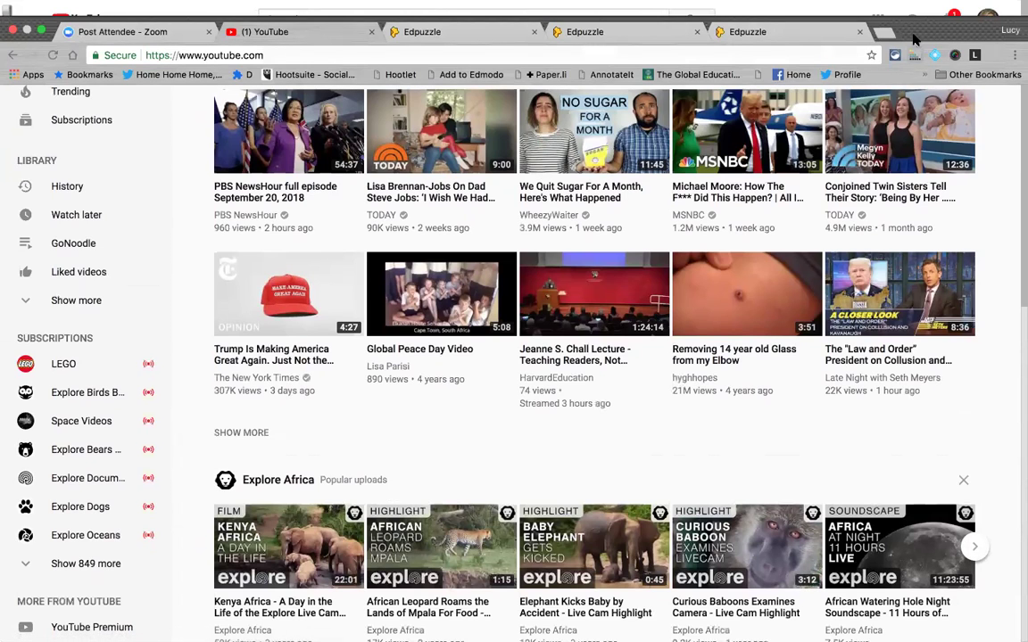
- Leave the full-screen view and run the recent YouTube search "digital citizenship for kids"
left_click(40, 31)
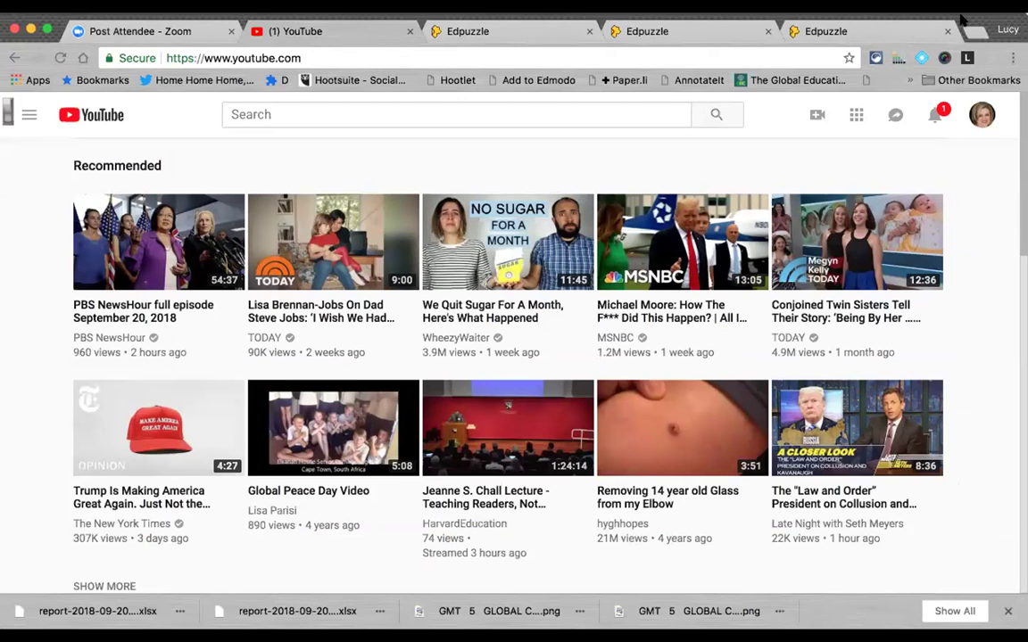
left_click(572, 118)
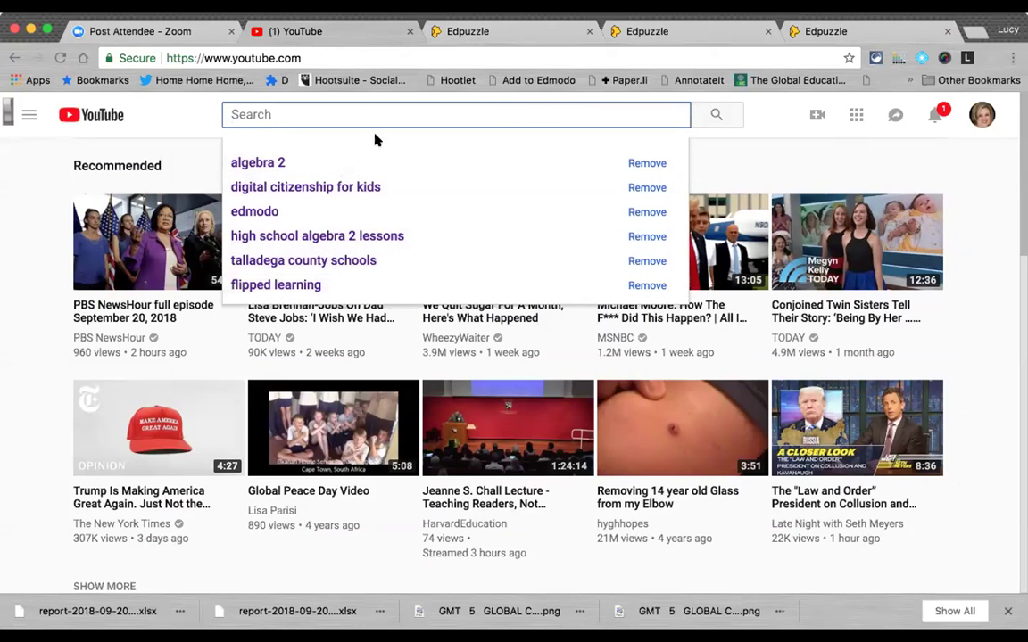
left_click(699, 94)
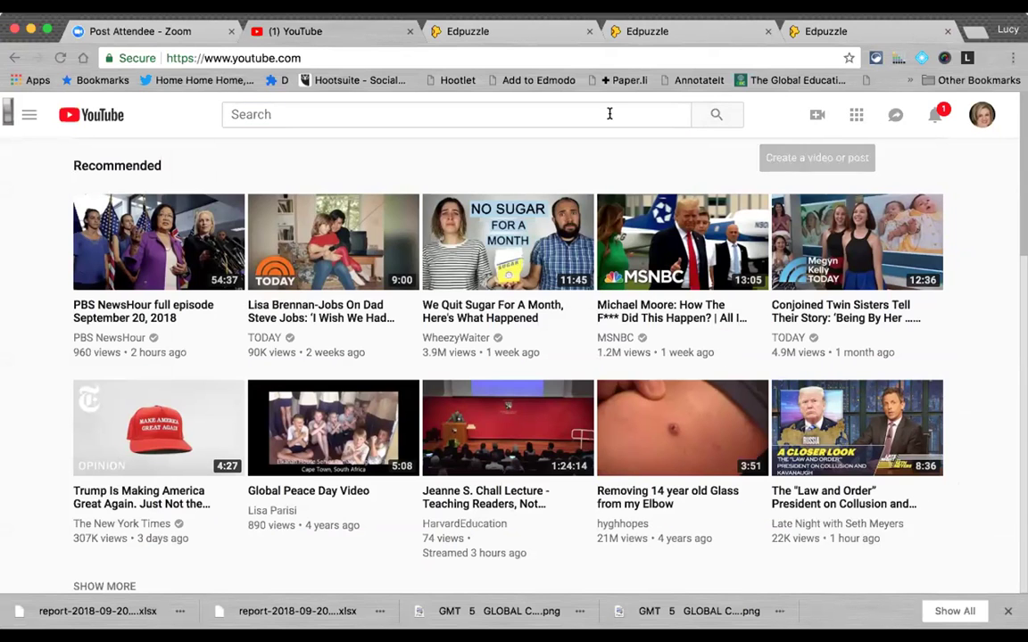
left_click(571, 121)
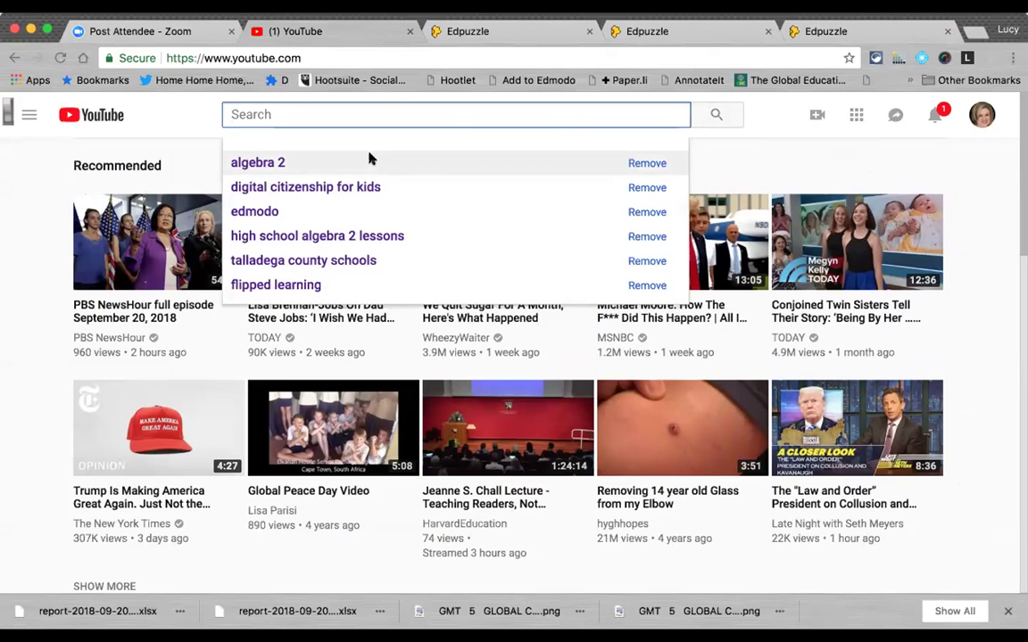
left_click(304, 183)
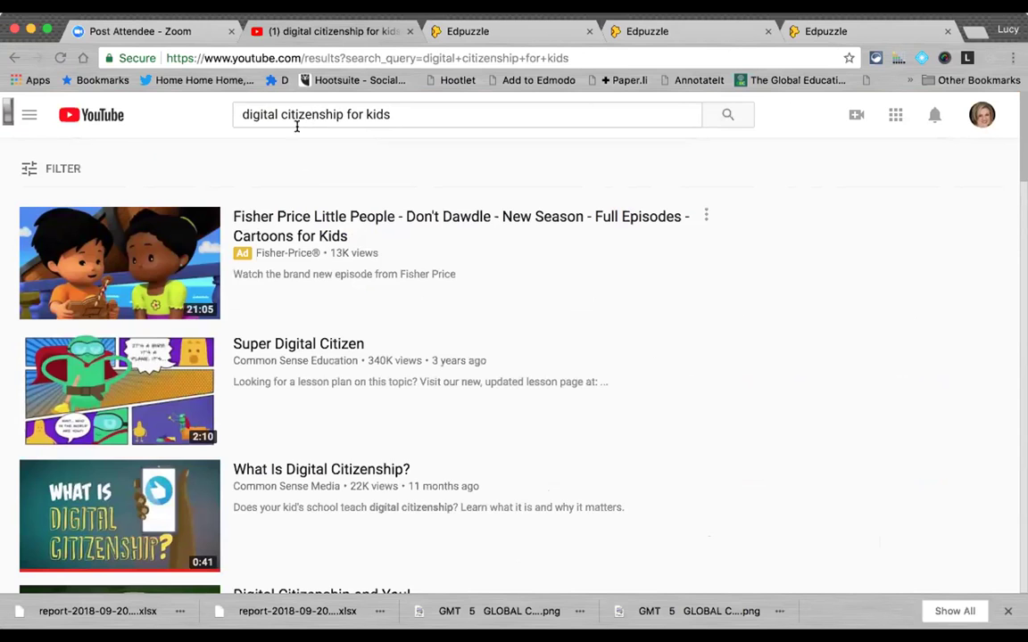
- Filter the search results to videos uploaded This year with a Short (< 4 minutes) duration
left_click(53, 169)
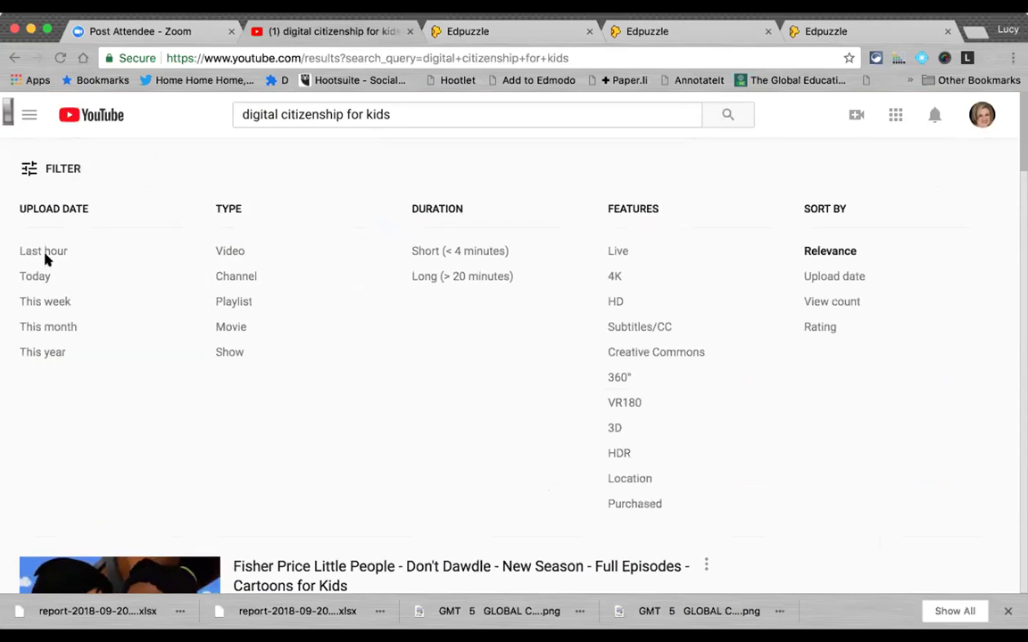
left_click(42, 352)
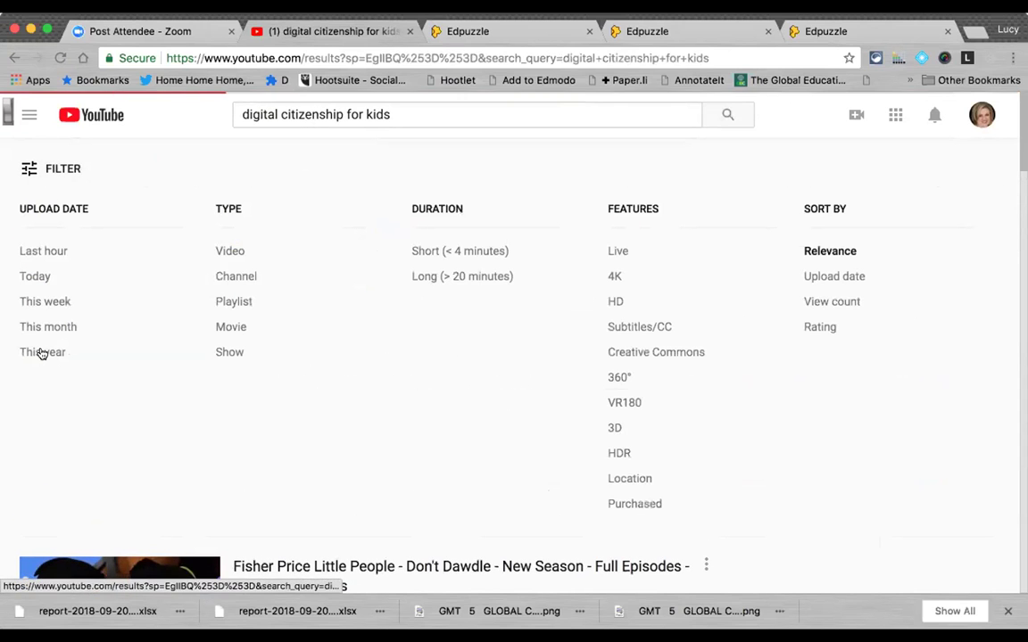
left_click(55, 169)
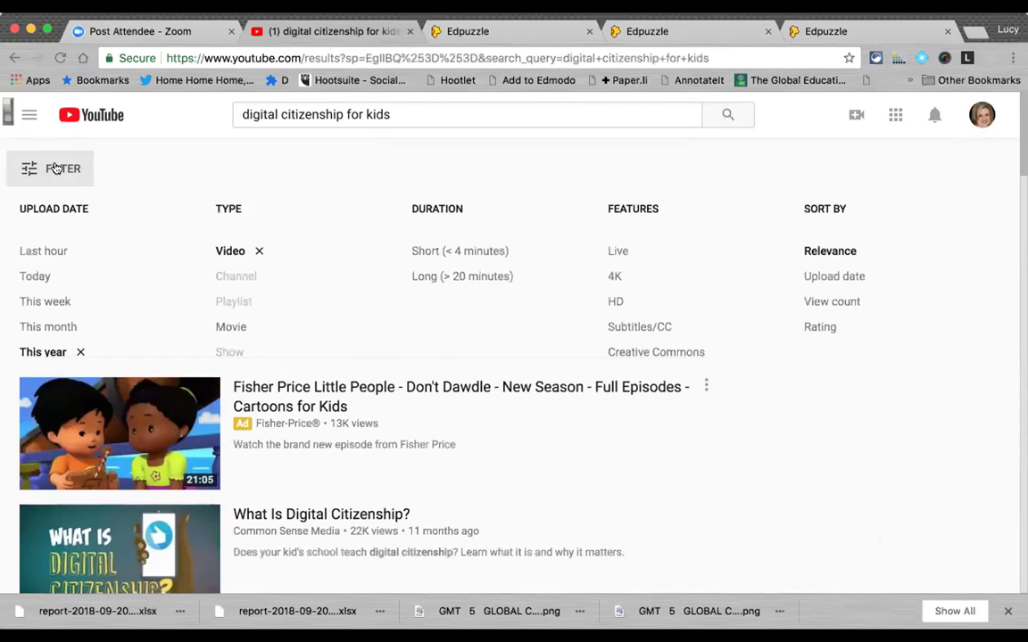
left_click(457, 252)
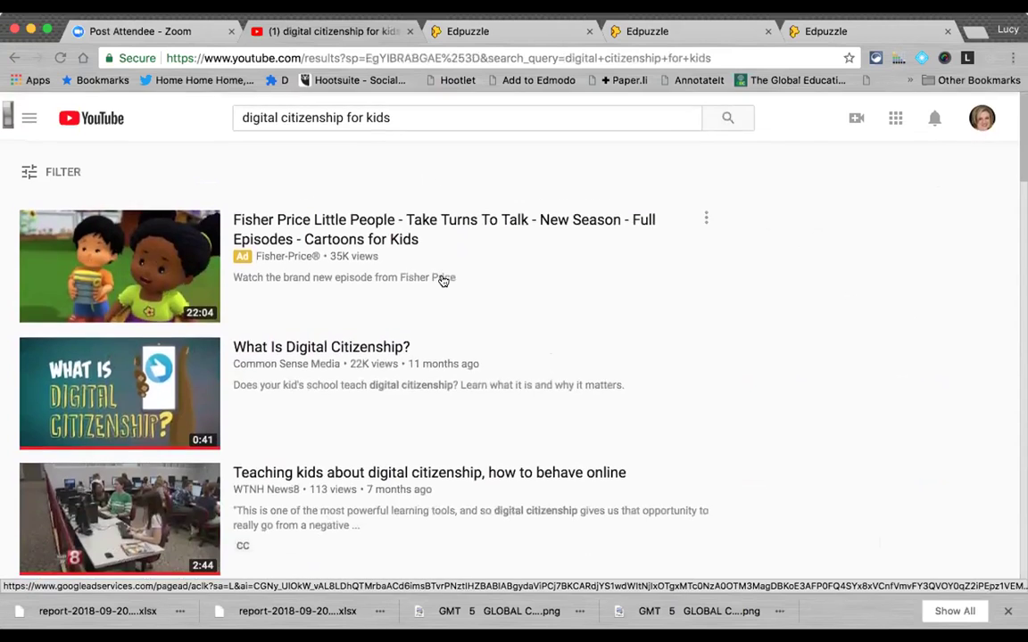
- Browse the filtered digital citizenship videos and review the available filter options again
scroll(444, 280, "down", 6)
scroll(444, 281, "down", 3)
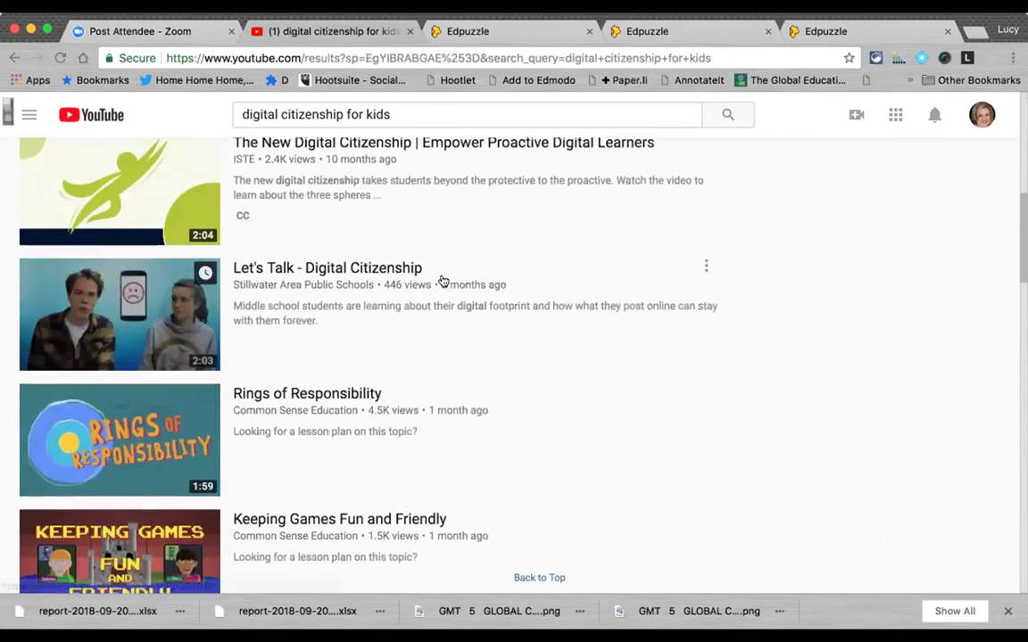
scroll(443, 281, "down", 4)
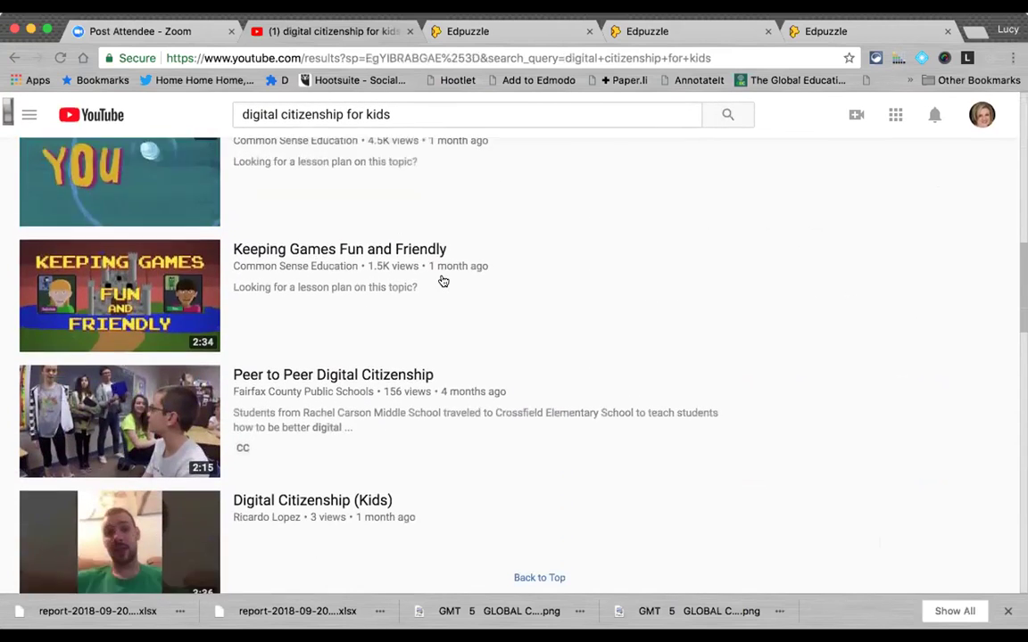
scroll(443, 281, "up", 12)
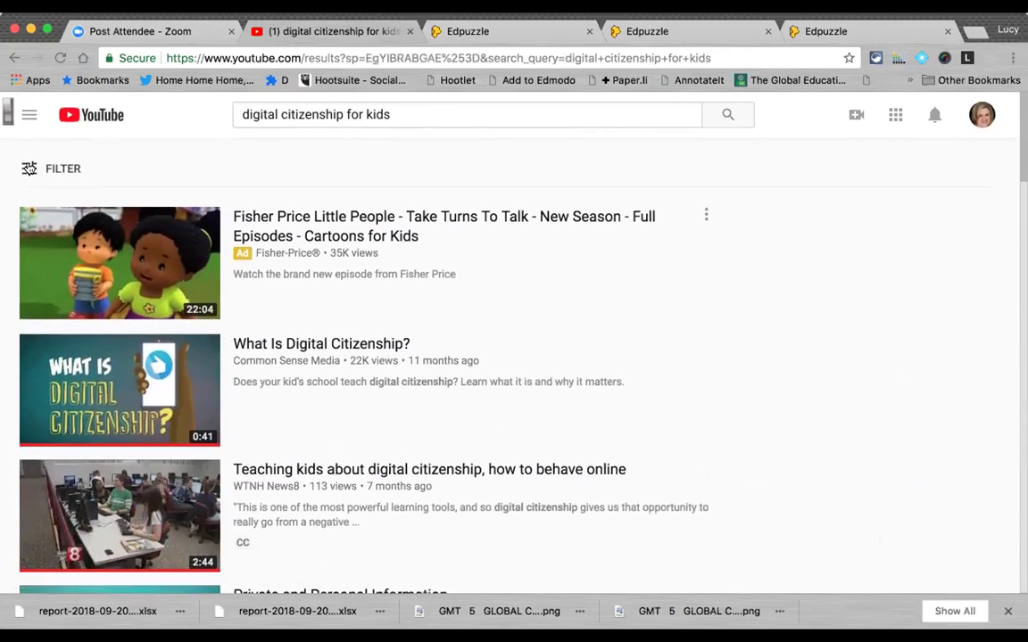
left_click(29, 169)
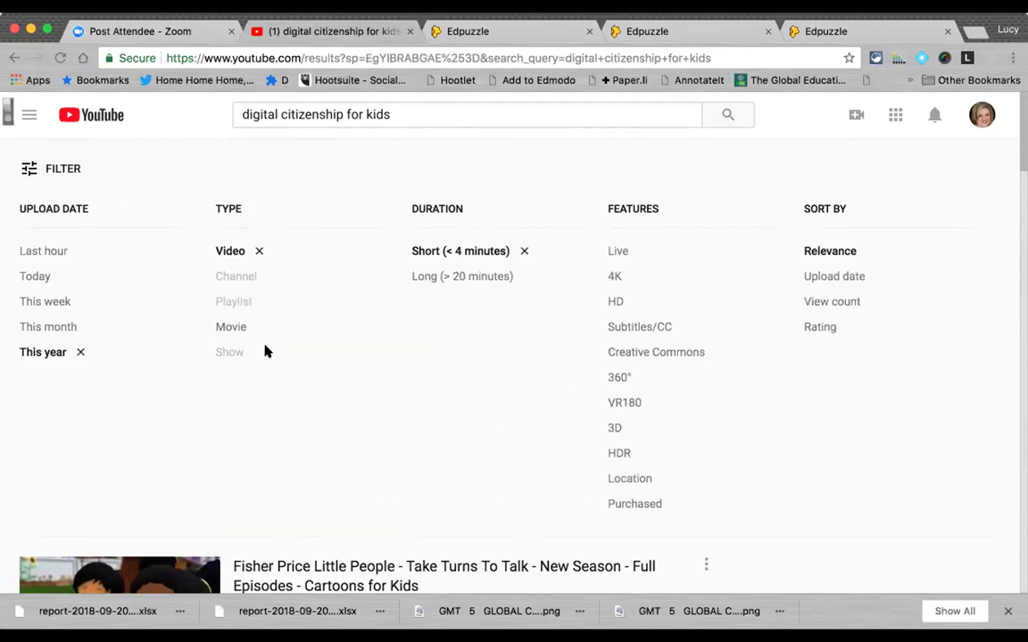
scroll(388, 260, "down", 3)
scroll(388, 259, "down", 3)
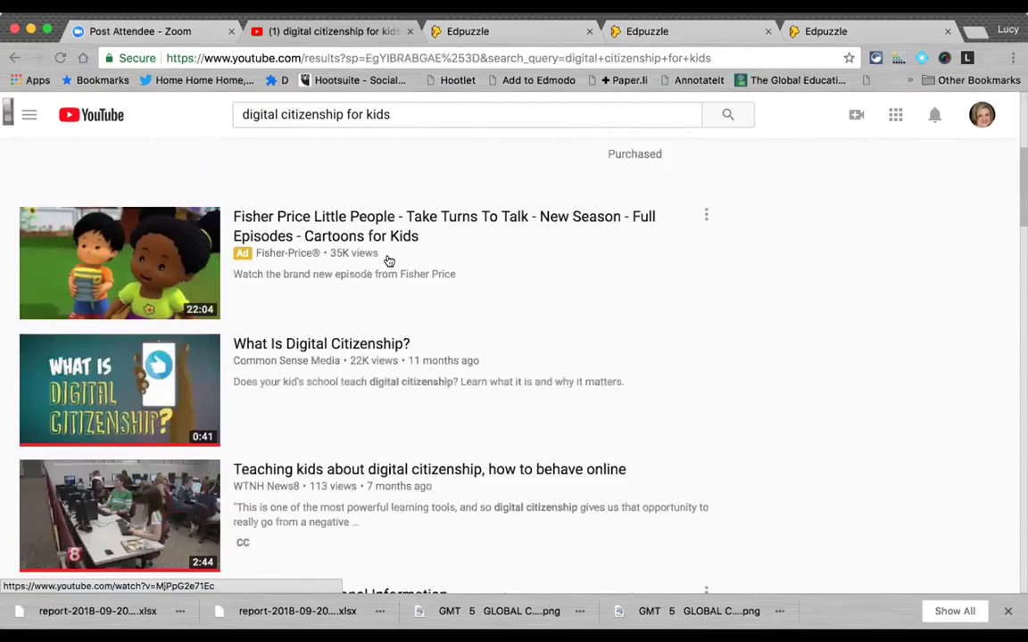
scroll(388, 259, "up", 6)
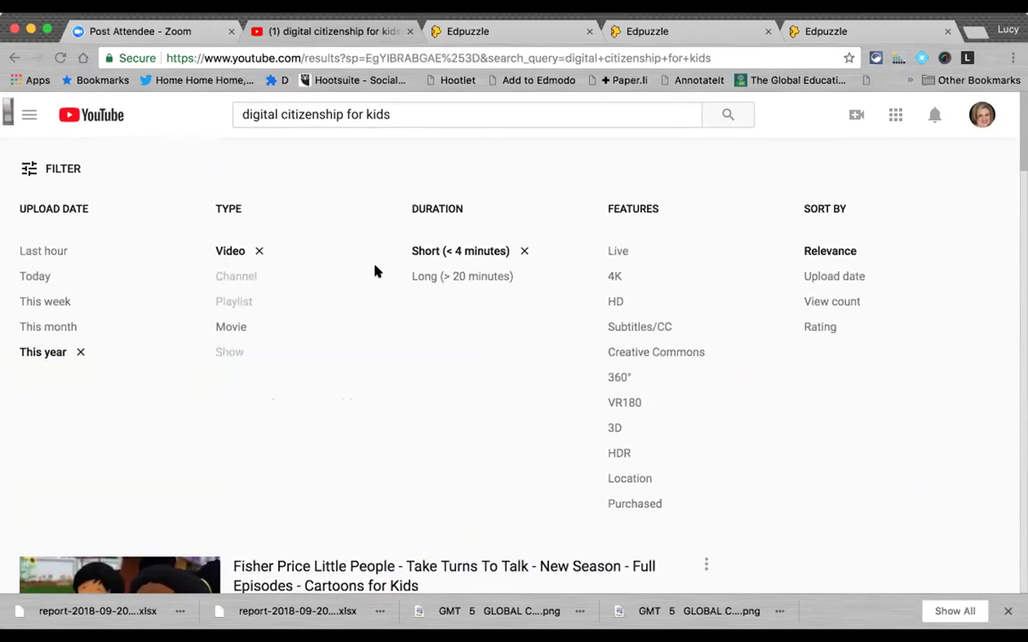
- Close the search filters, then open the video upload page and review its privacy choices and the notifications list
left_click(309, 110)
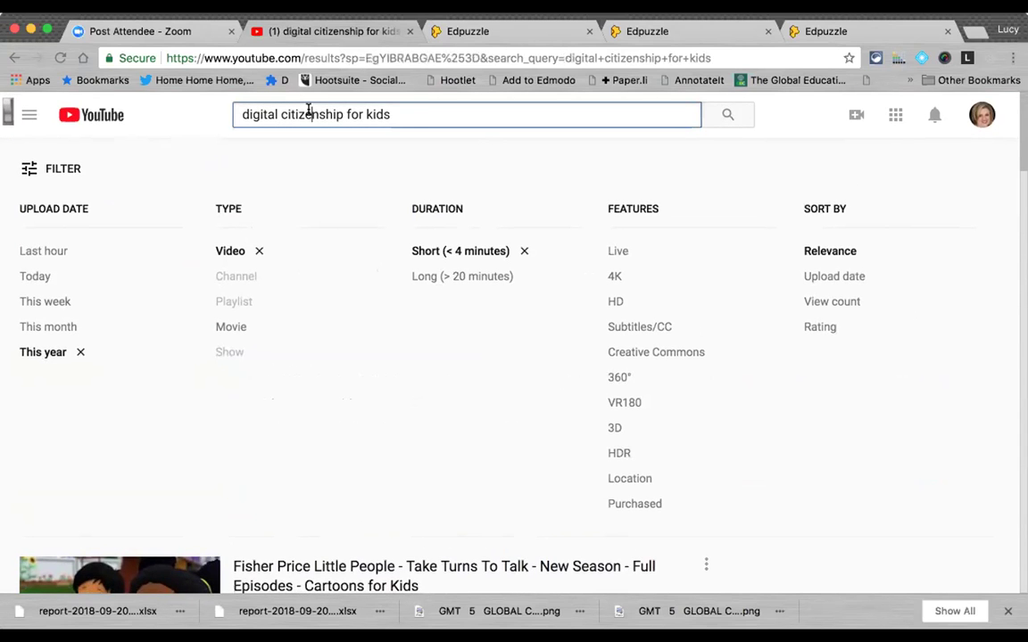
left_click(58, 169)
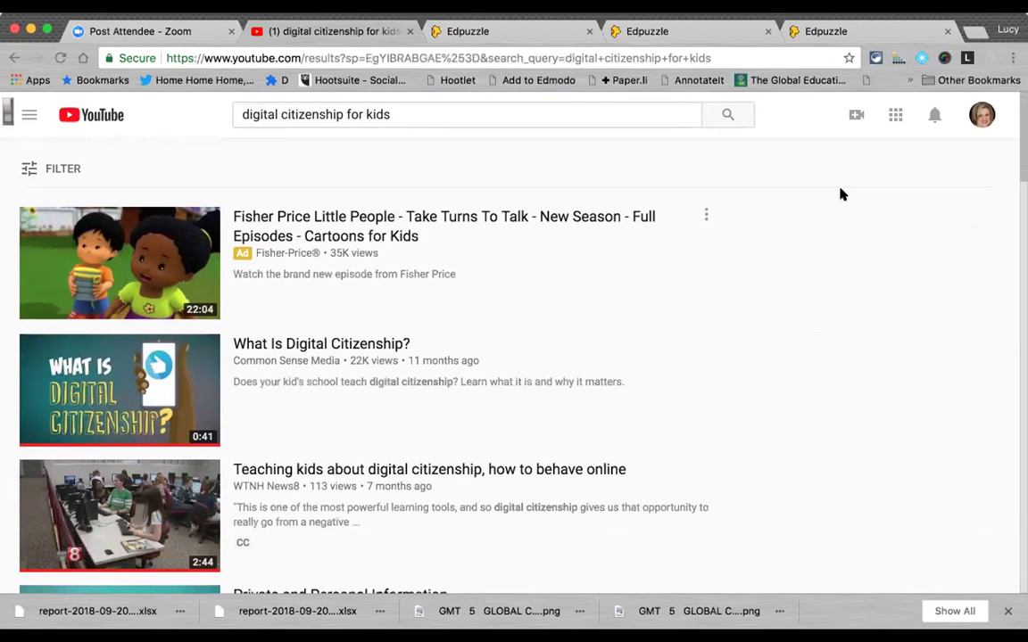
left_click(856, 115)
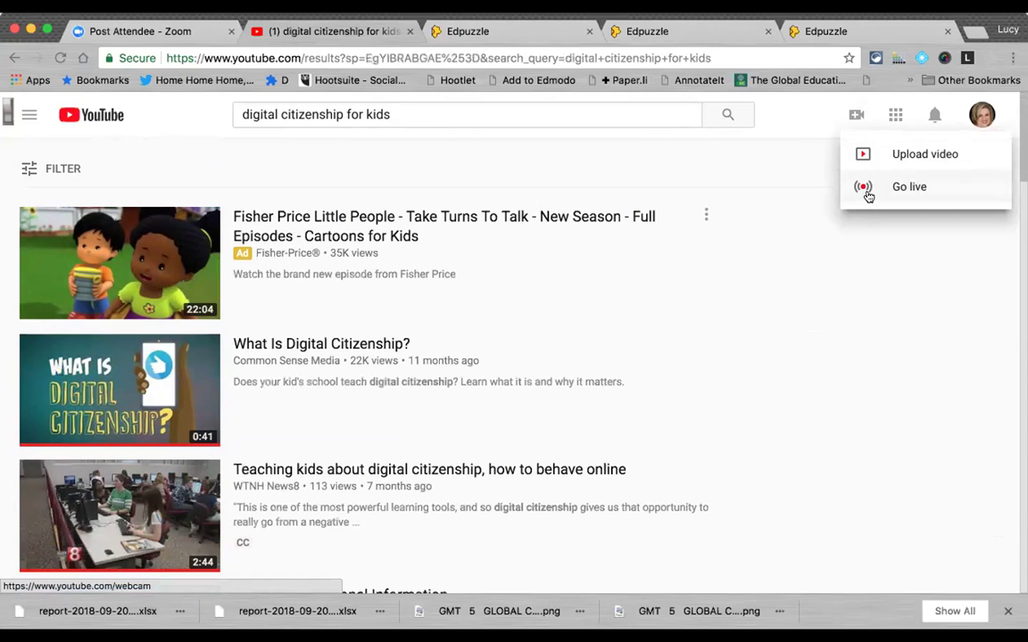
left_click(889, 150)
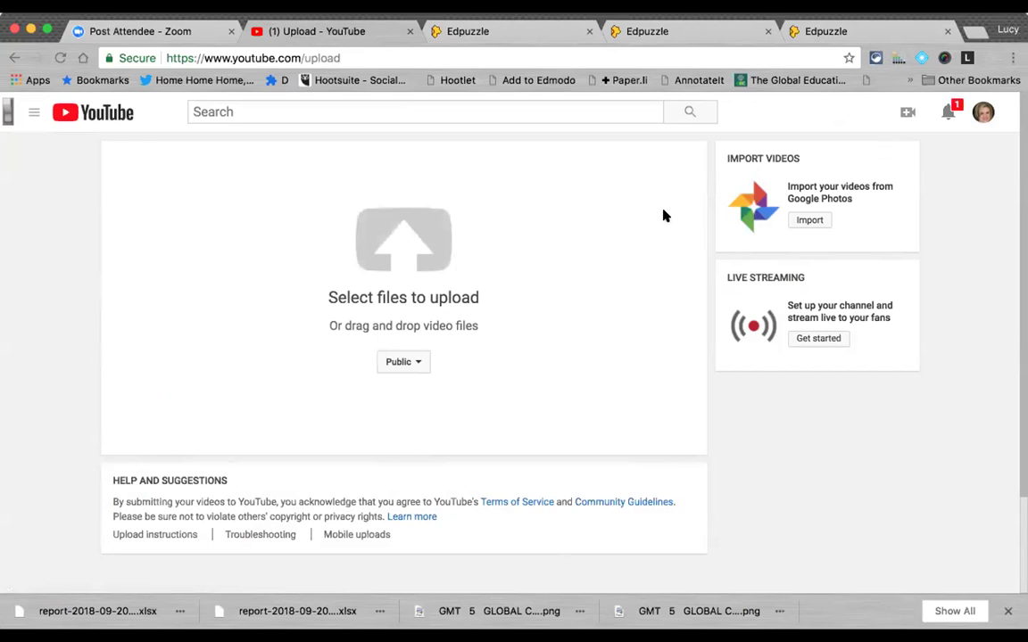
left_click(393, 364)
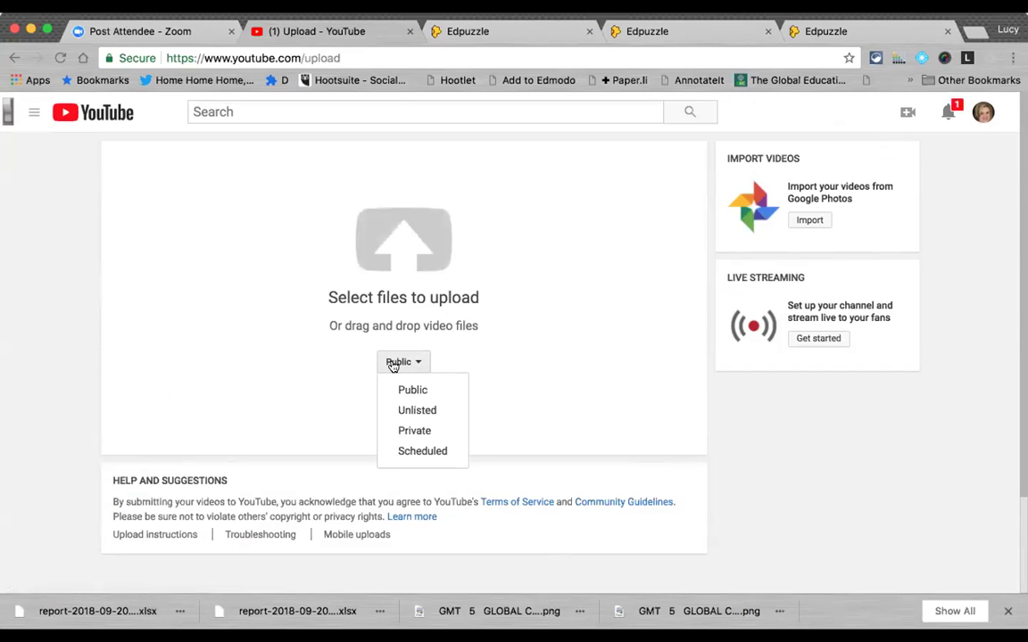
left_click(392, 364)
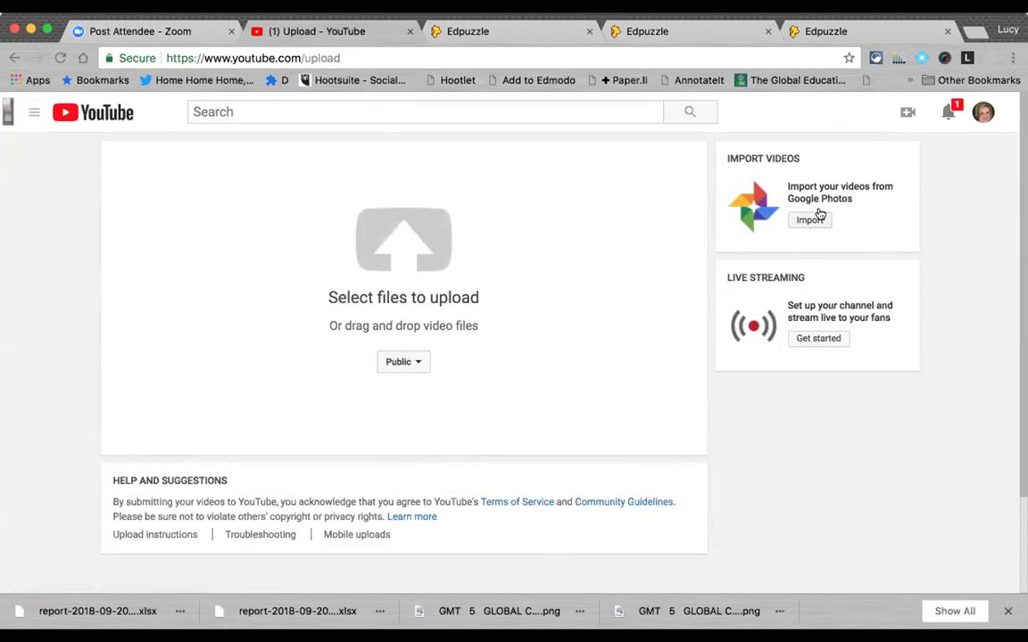
left_click(948, 112)
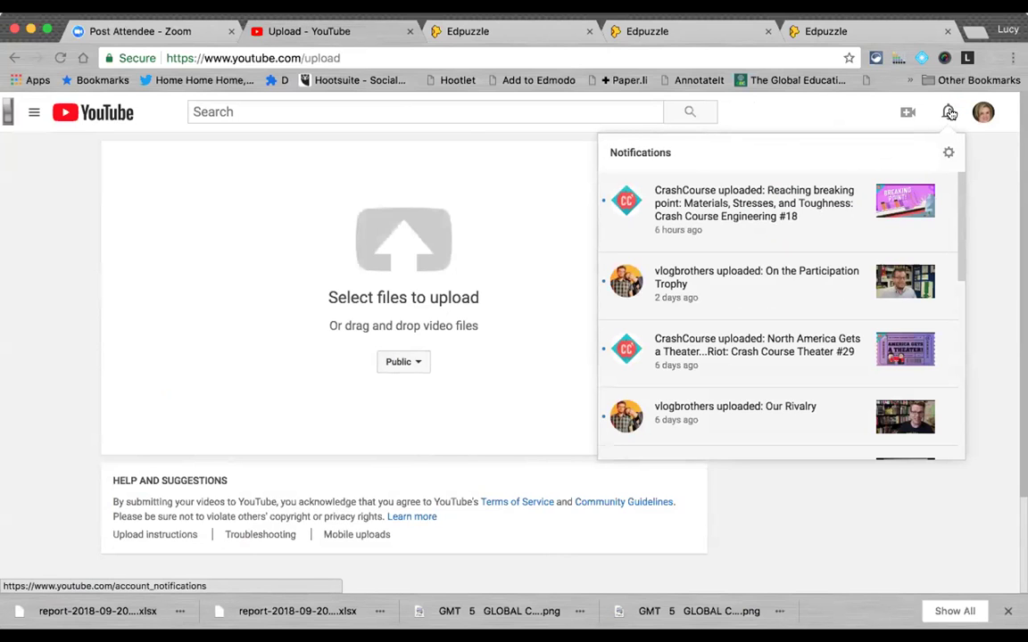
left_click(949, 113)
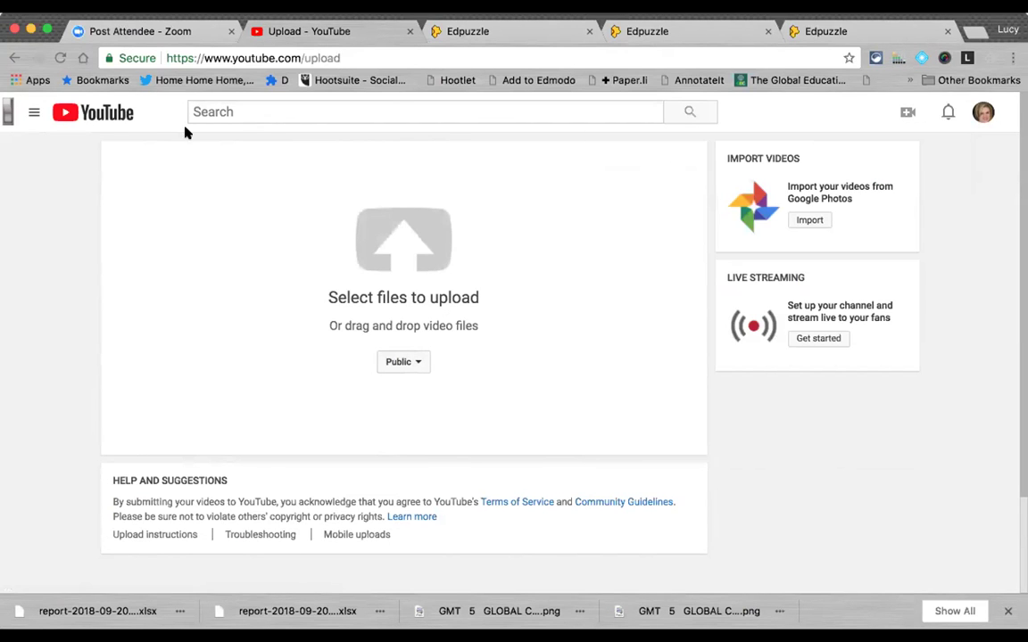
- Return to the YouTube home page and look over the list of YouTube apps and the shared messages
left_click(119, 115)
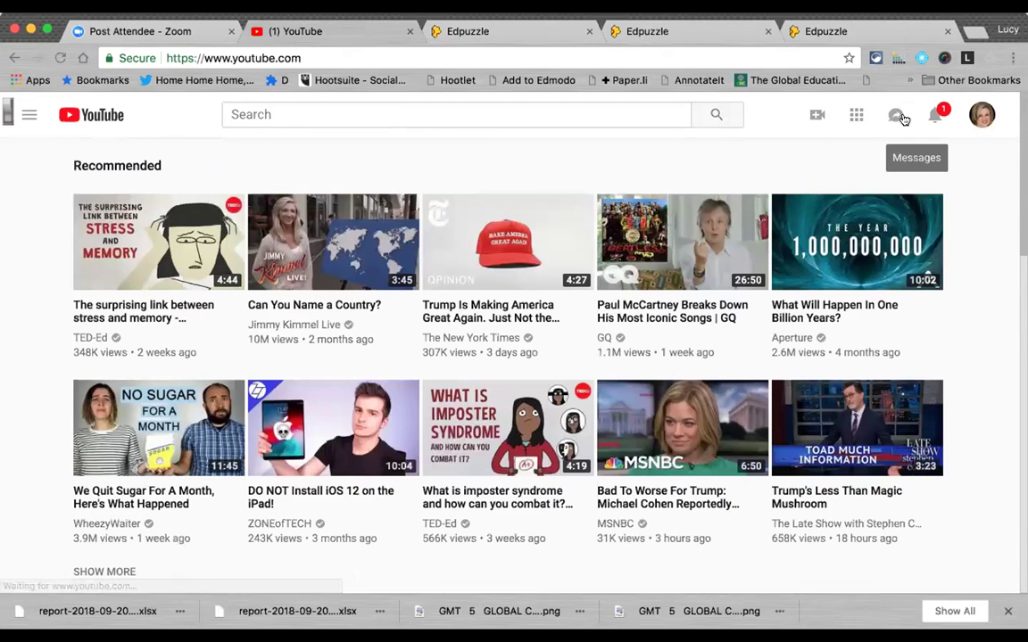
left_click(855, 117)
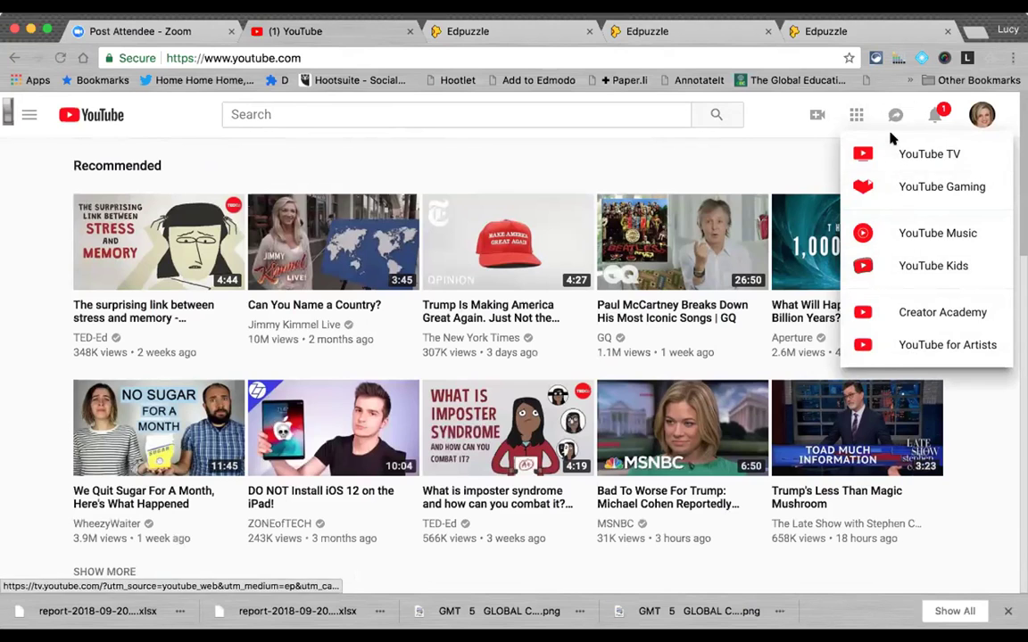
left_click(853, 116)
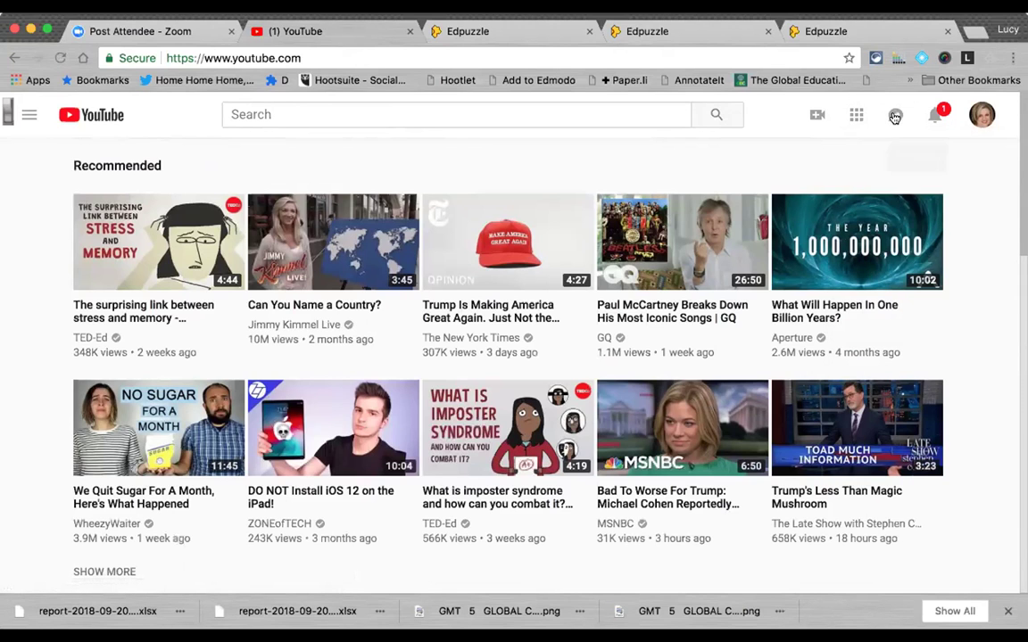
left_click(895, 118)
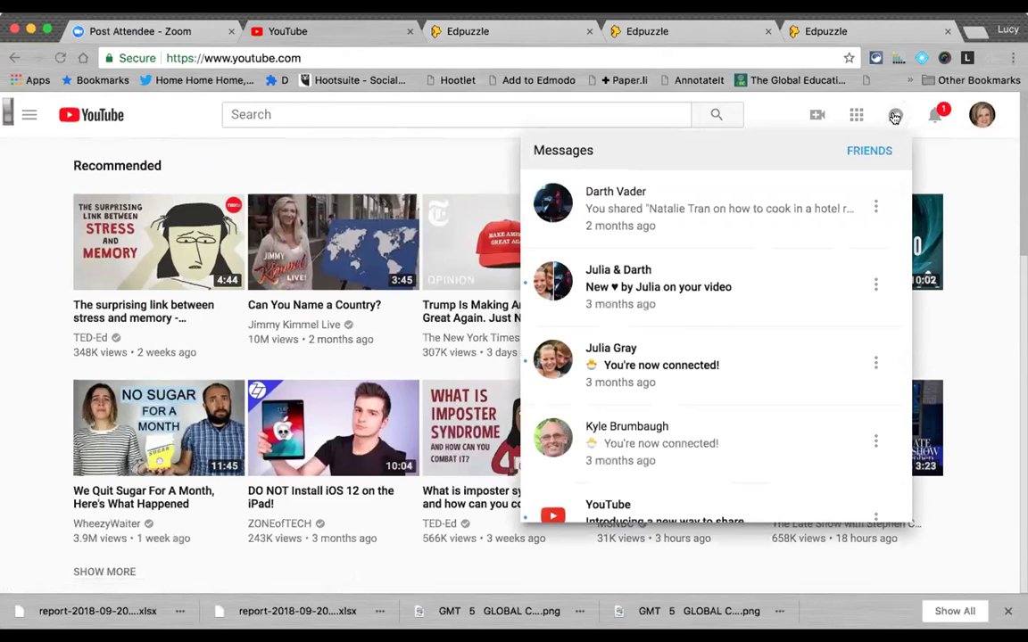
left_click(895, 117)
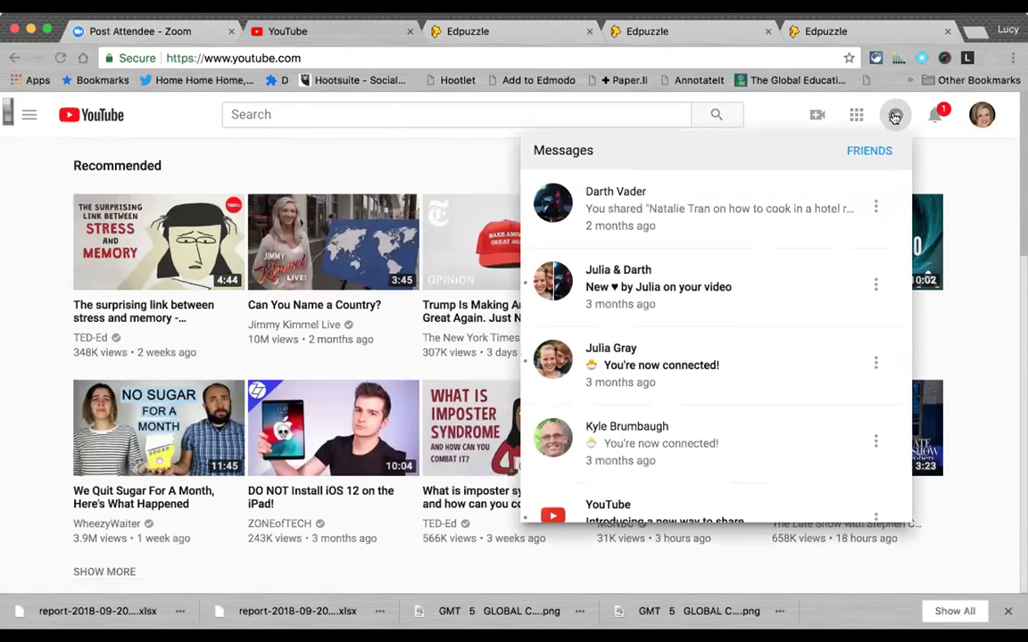
left_click(895, 117)
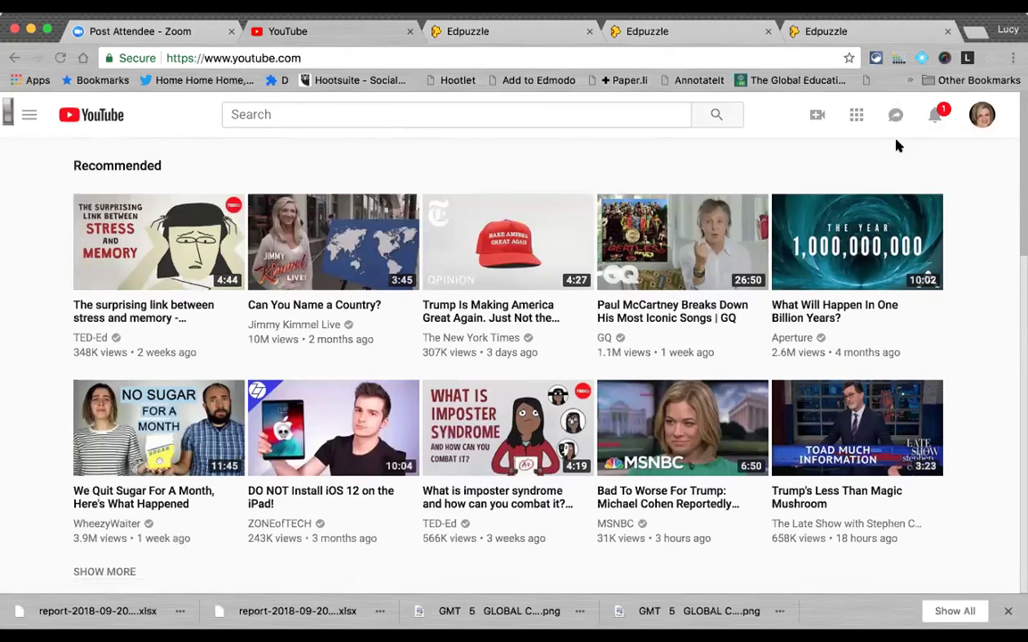
- View the latest notifications and their settings page, and return to the home page
left_click(933, 115)
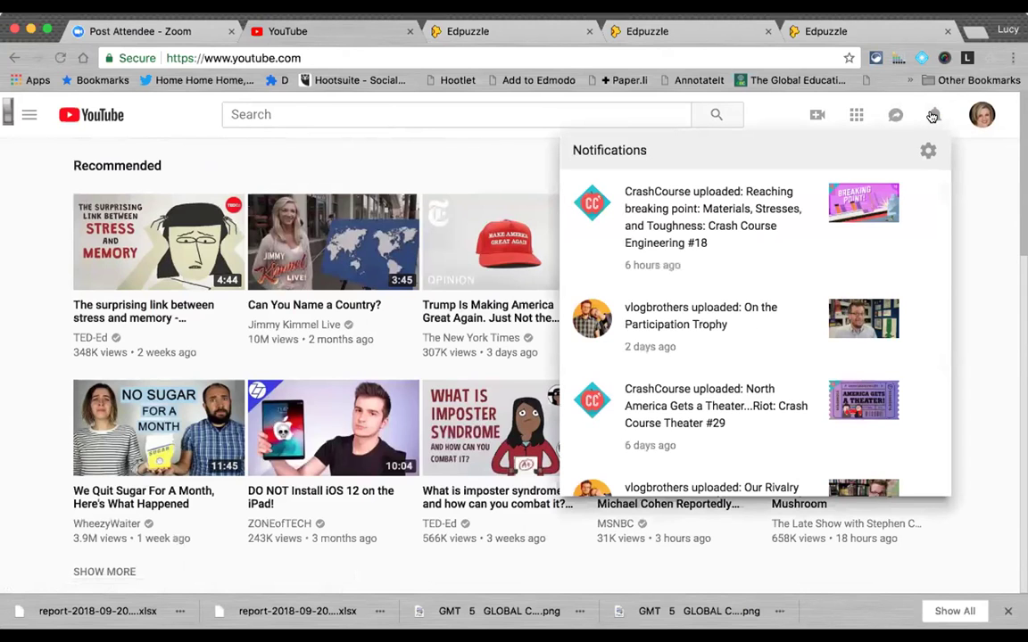
left_click(927, 151)
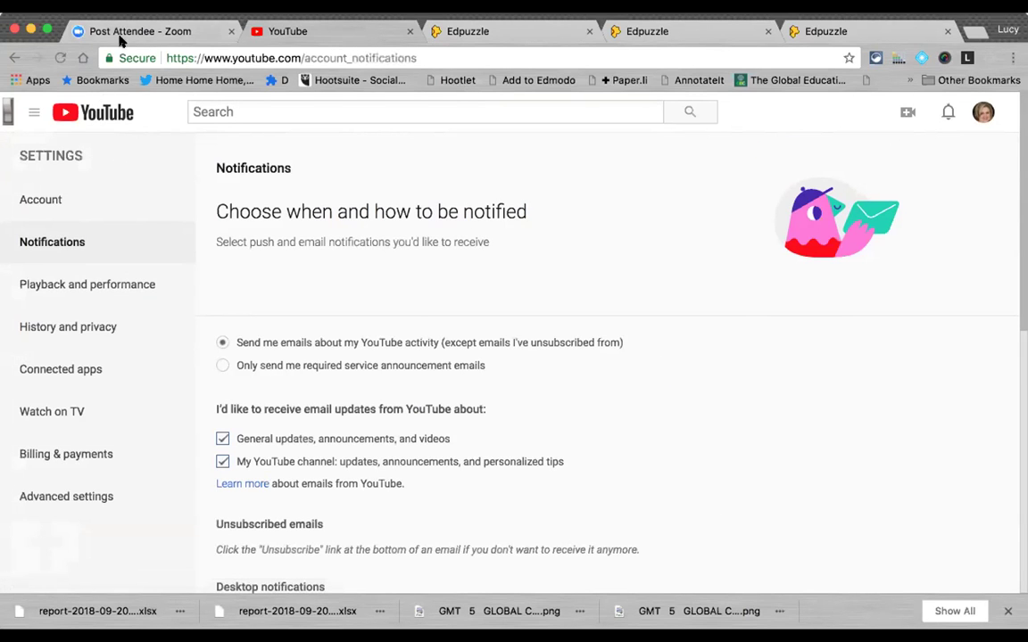
left_click(13, 57)
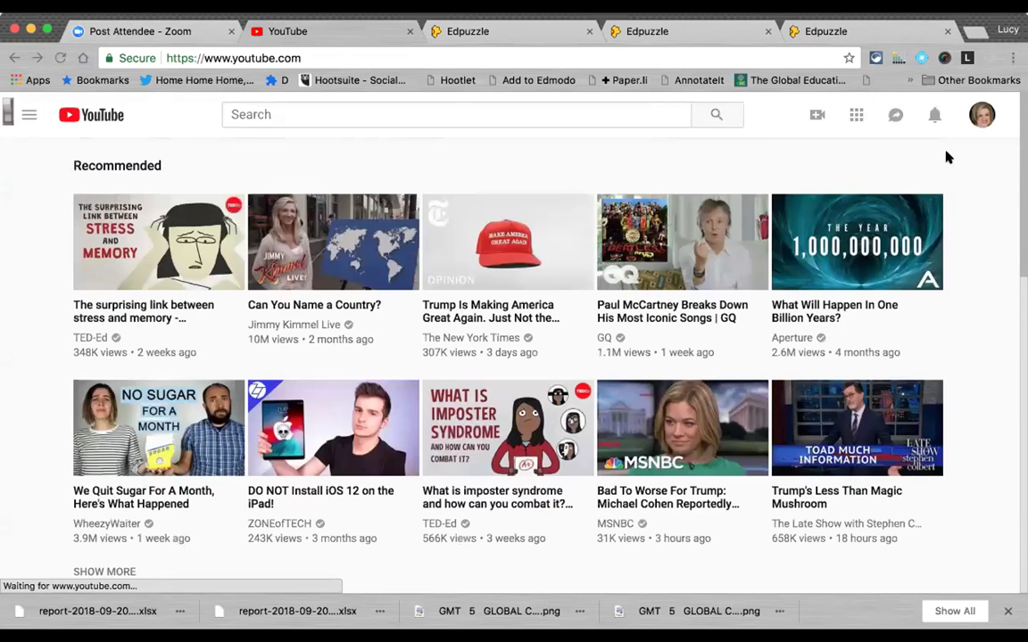
- Open the account's own channel page and look over its banner, customization options and section headings
left_click(984, 116)
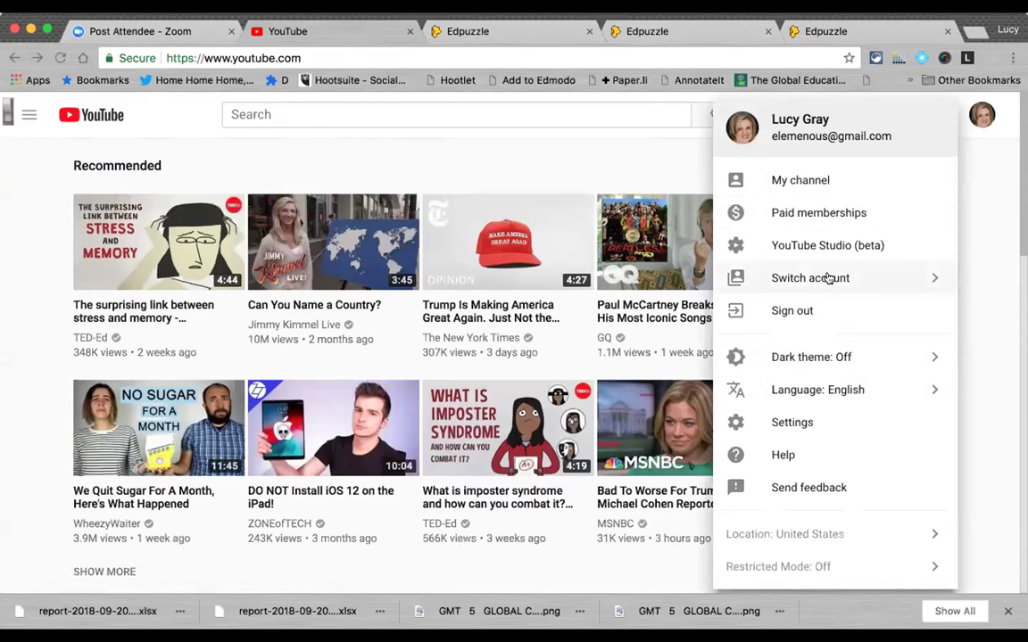
left_click(794, 181)
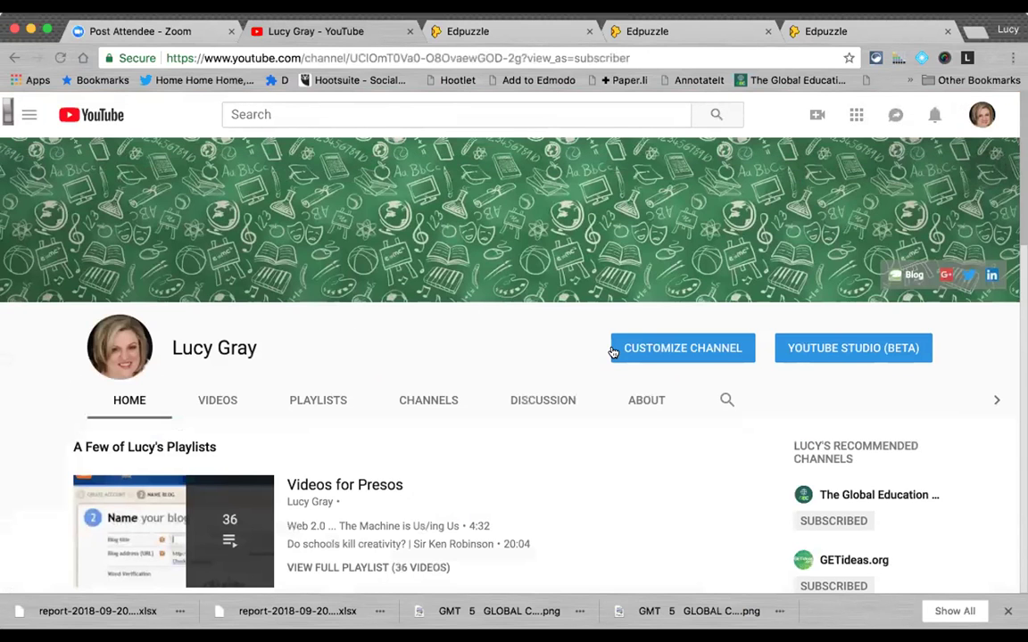
scroll(605, 364, "down", 1)
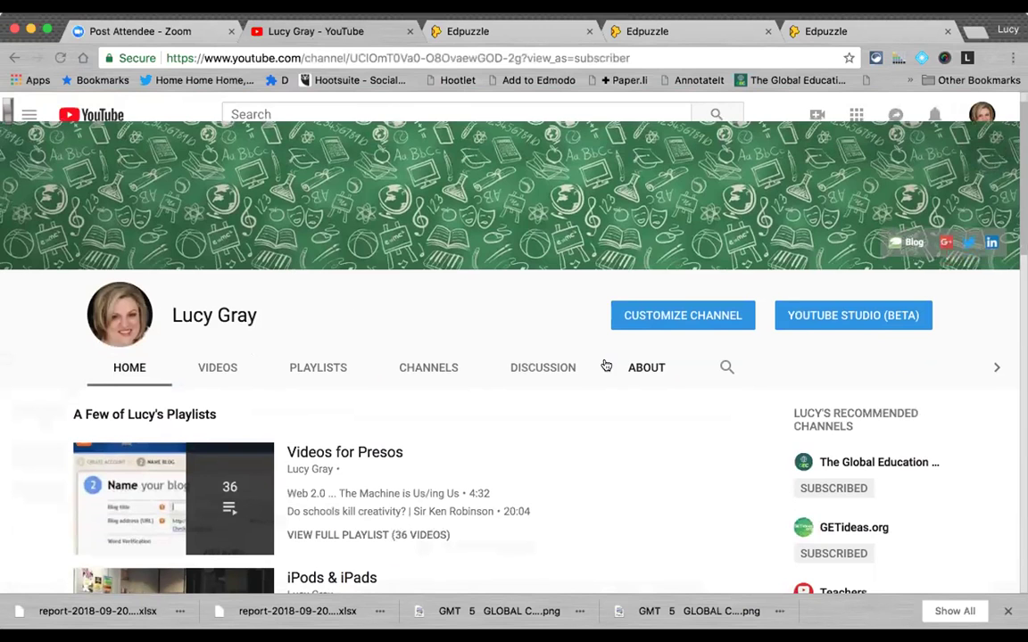
scroll(606, 365, "up", 1)
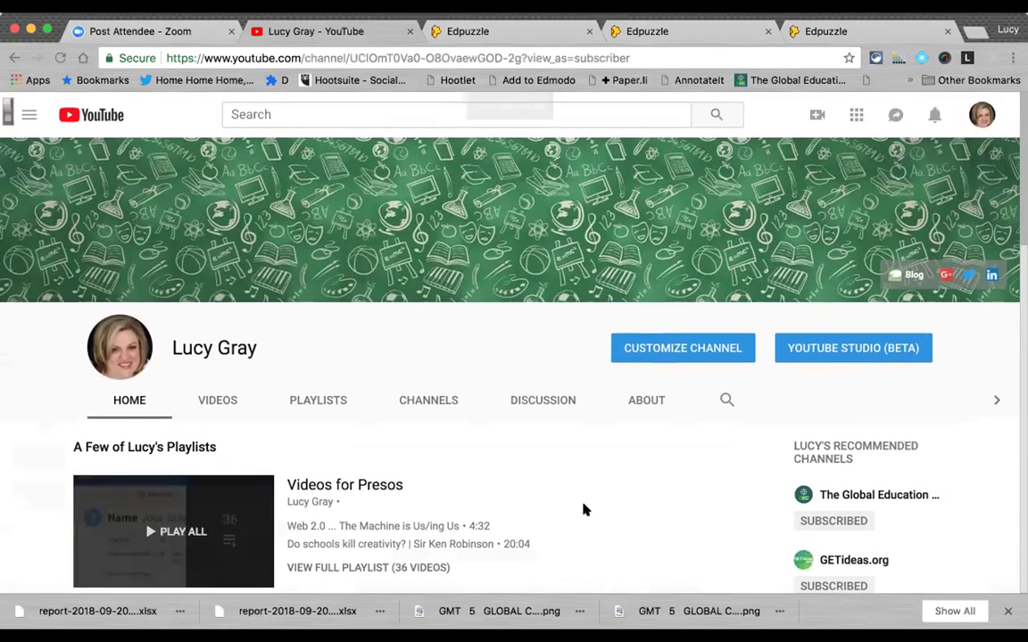
scroll(582, 509, "down", 1)
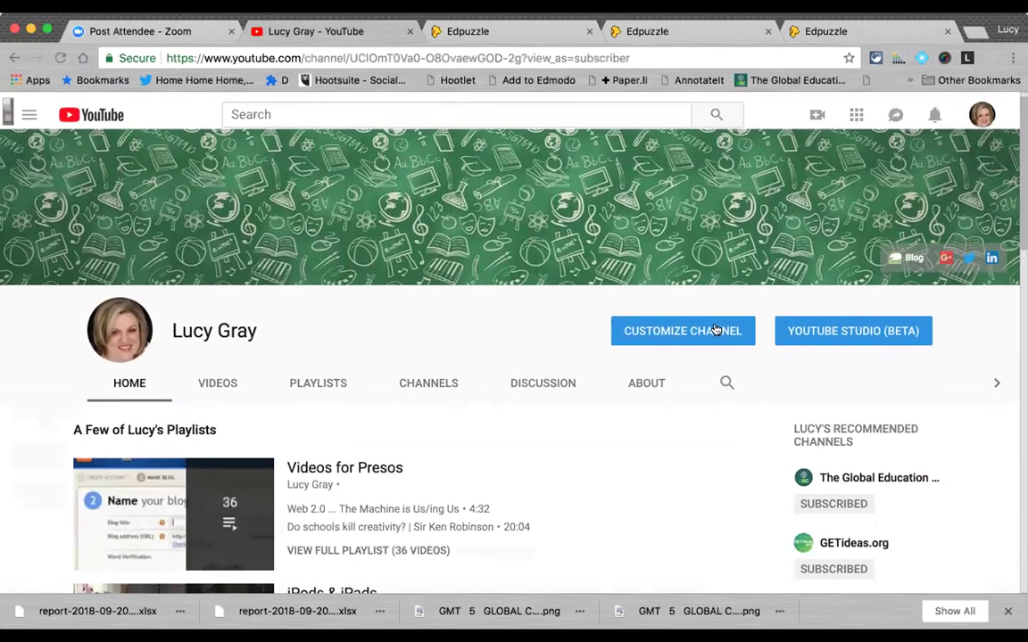
scroll(642, 397, "down", 1)
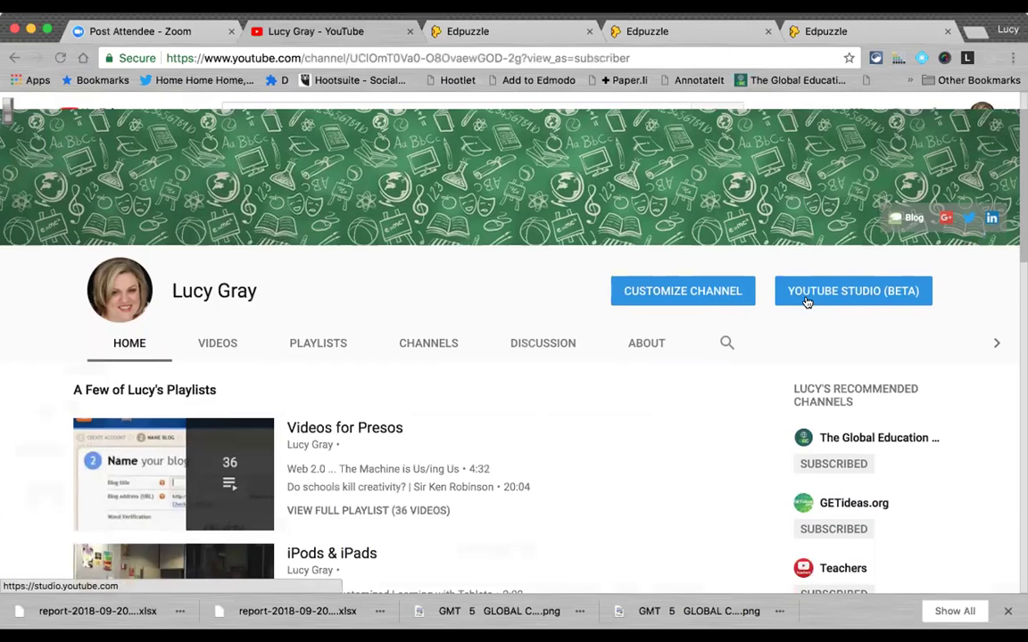
scroll(803, 304, "down", 1)
scroll(645, 345, "up", 1)
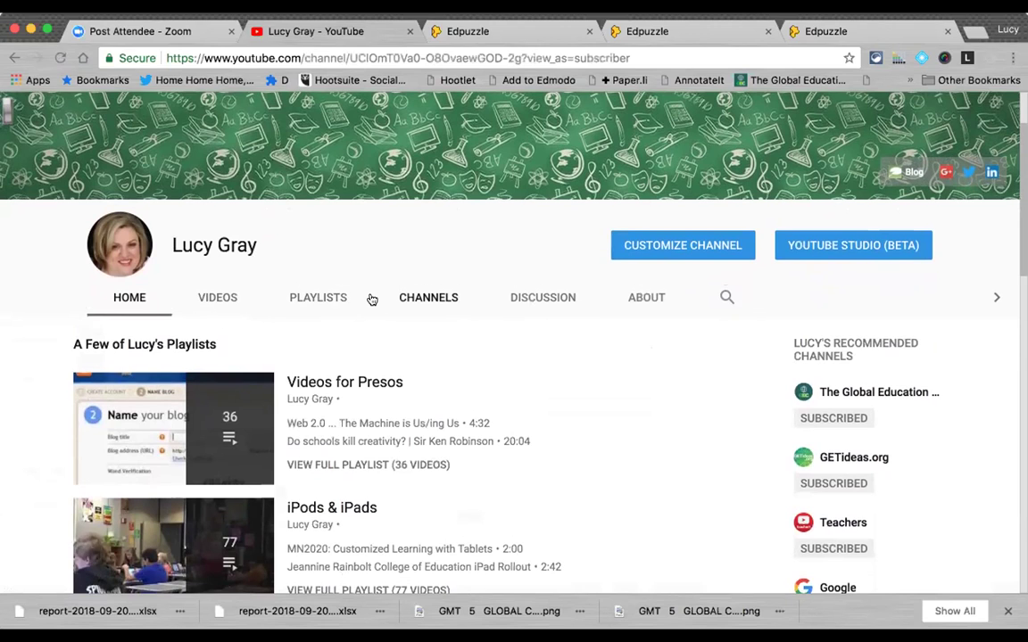
- Show the channel's search field and browse its playlists and recommended channels down to the Subscriptions section
left_click(727, 297)
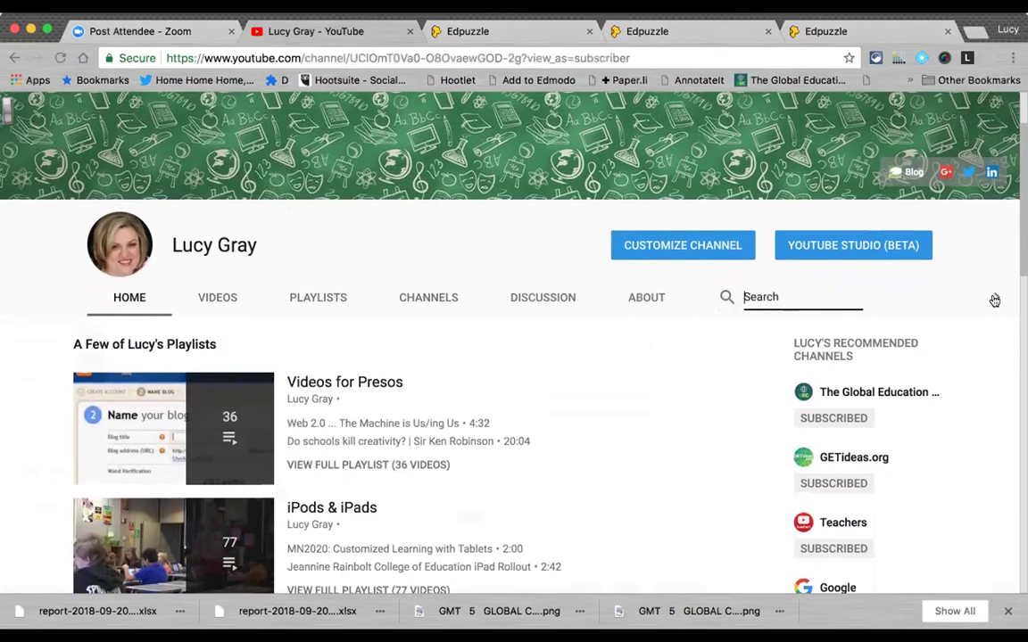
scroll(890, 338, "down", 3)
scroll(870, 248, "up", 1)
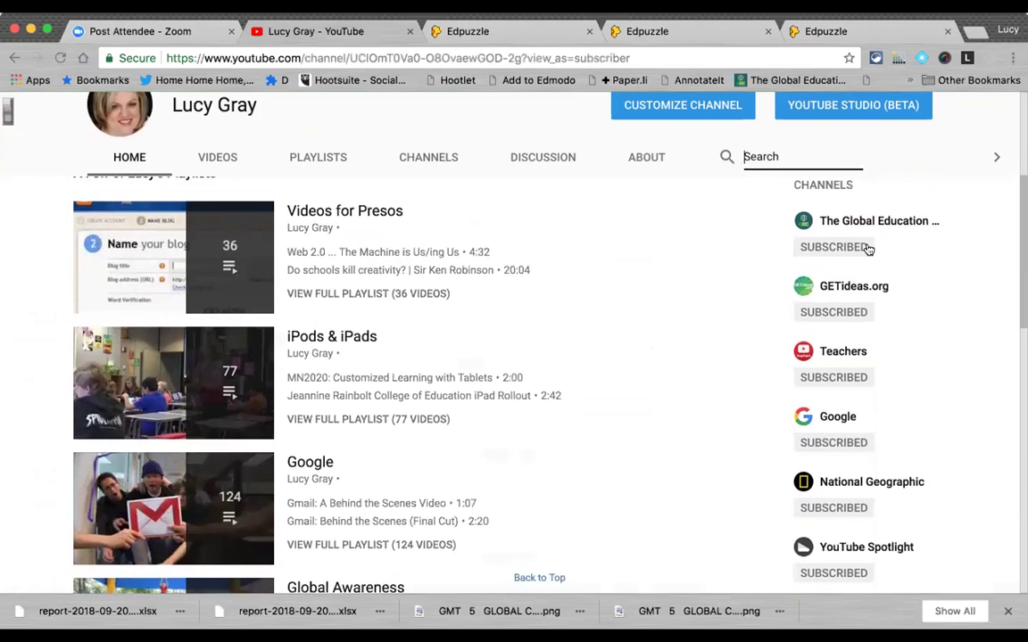
scroll(865, 257, "up", 1)
scroll(847, 333, "down", 4)
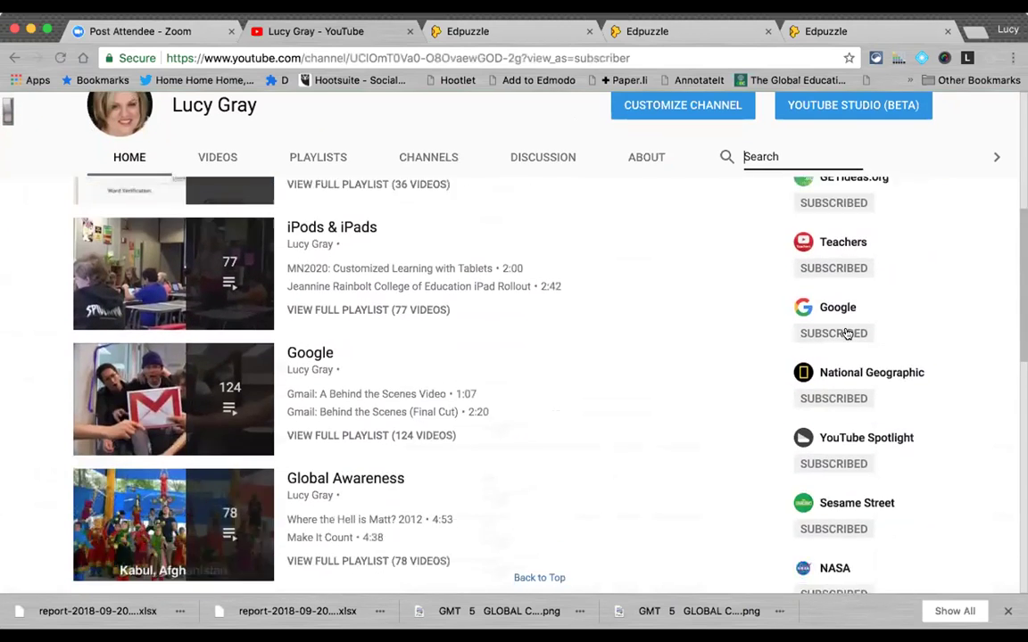
scroll(674, 404, "up", 5)
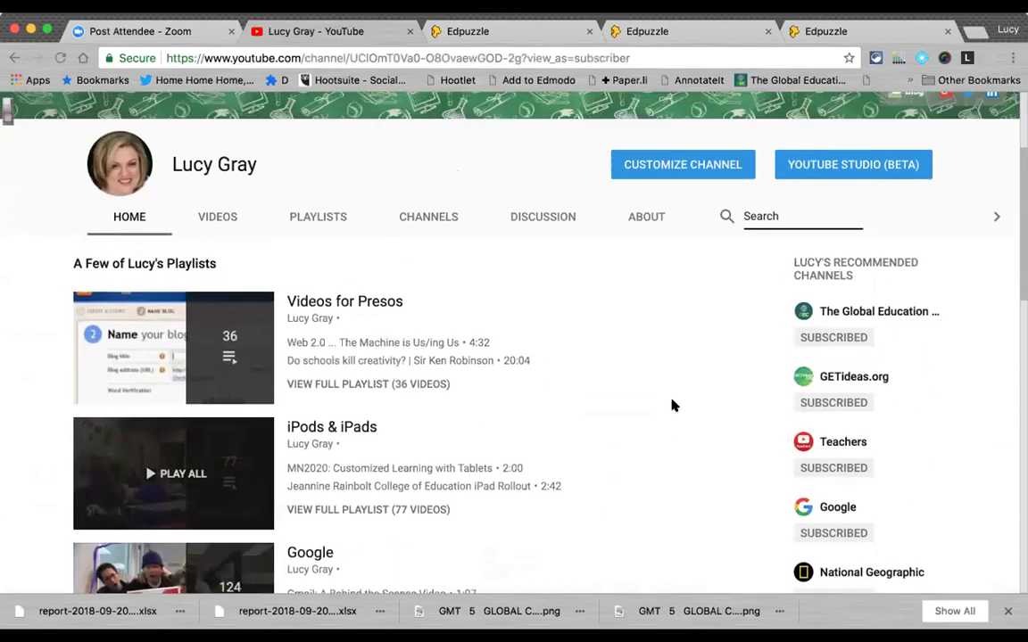
scroll(486, 414, "down", 5)
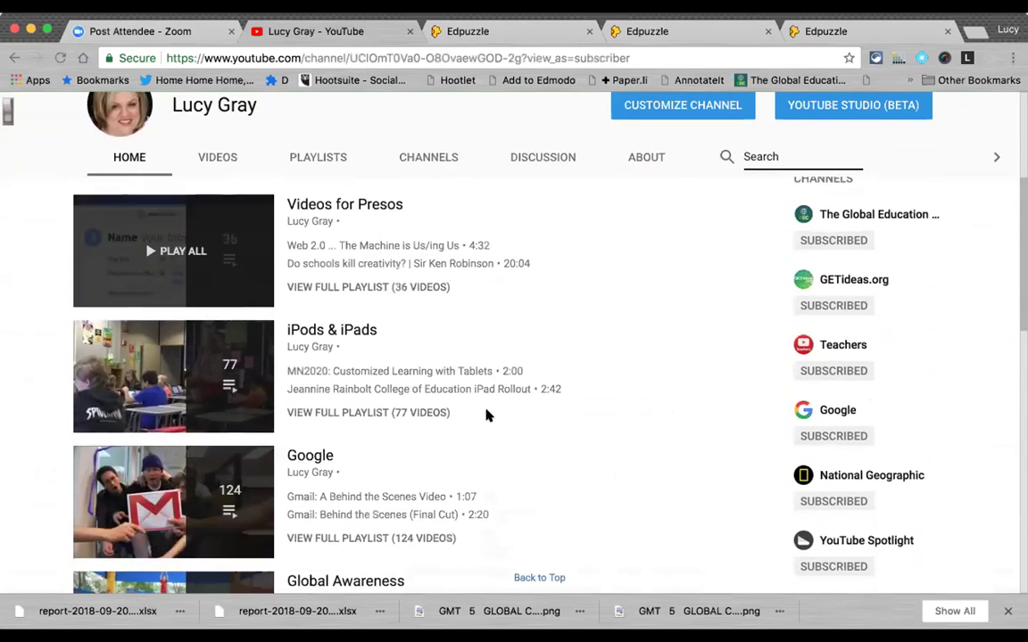
scroll(487, 415, "down", 4)
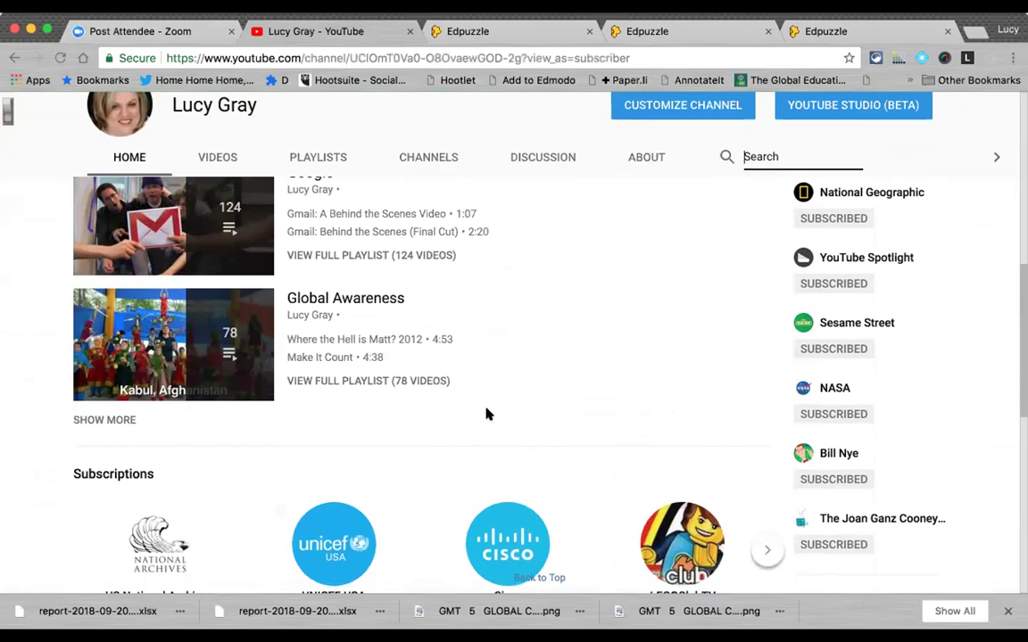
scroll(272, 412, "down", 5)
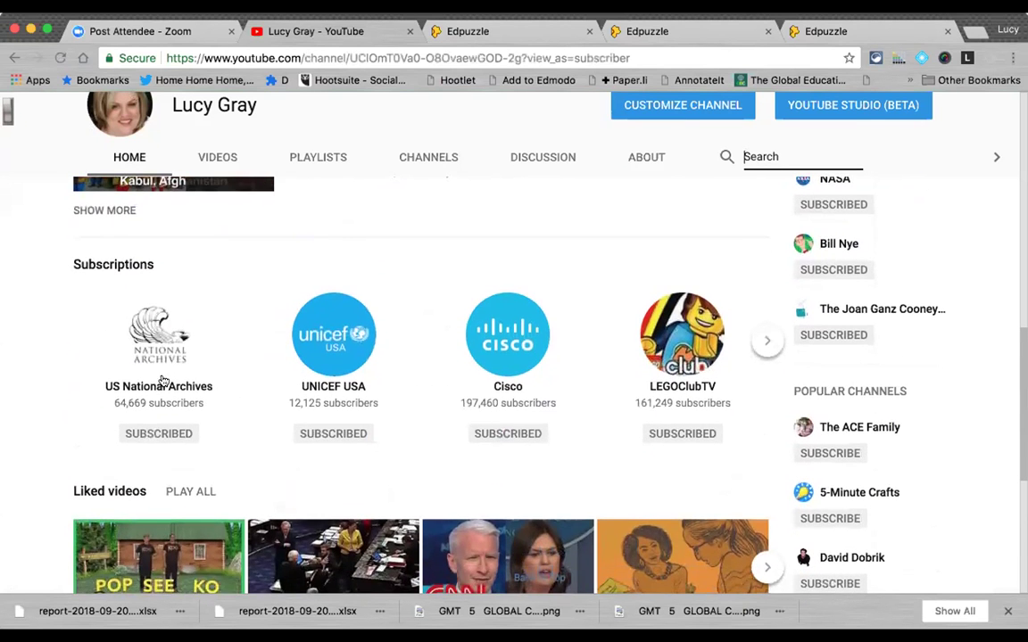
- Page forward and back through the channel's subscriptions and look over its Liked videos and Favorite Channels
left_click(766, 348)
left_click(764, 349)
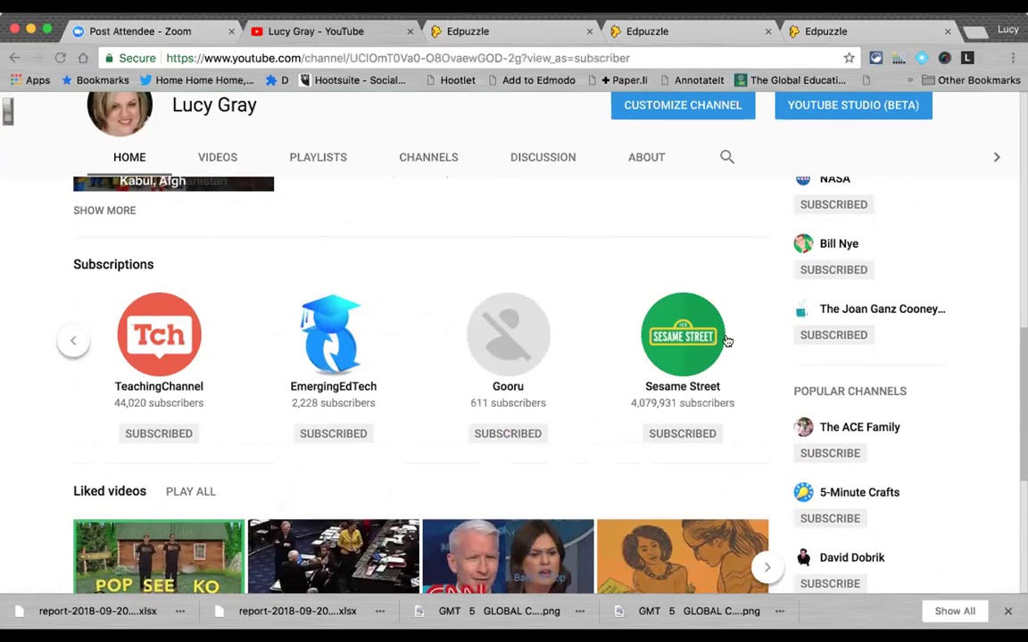
left_click(73, 341)
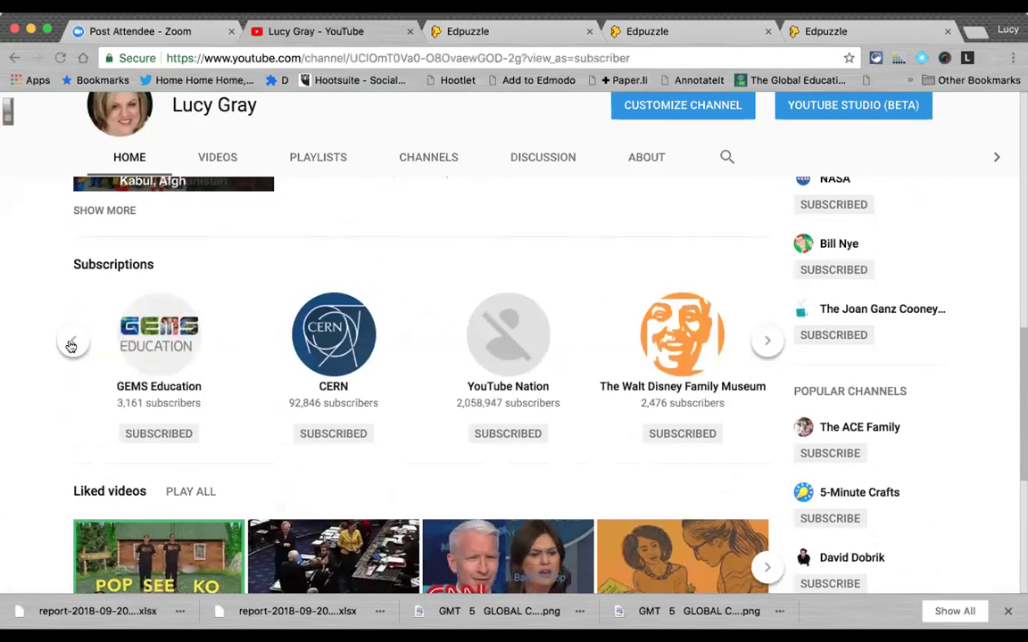
left_click(72, 344)
scroll(78, 364, "down", 2)
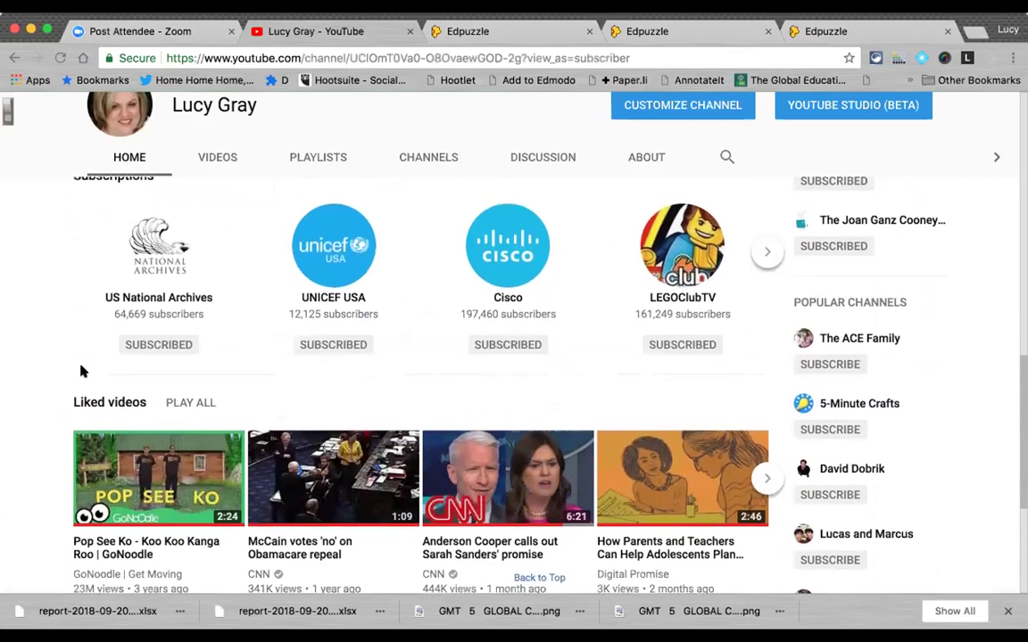
scroll(80, 370, "up", 2)
scroll(80, 370, "down", 4)
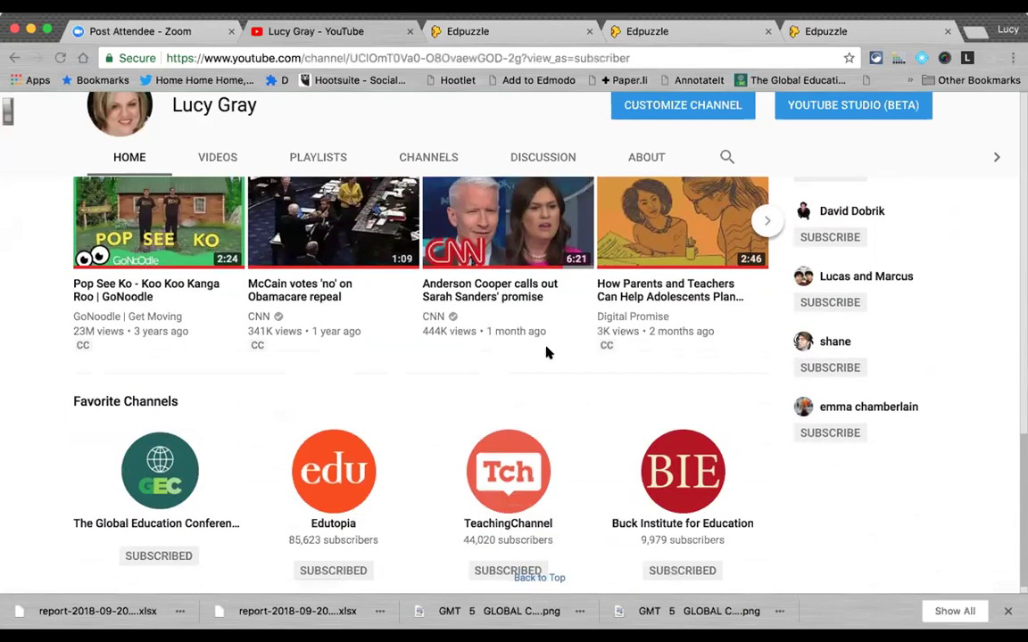
- Try to open the channel customization page from the channel header and return to the channel page
scroll(546, 351, "down", 1)
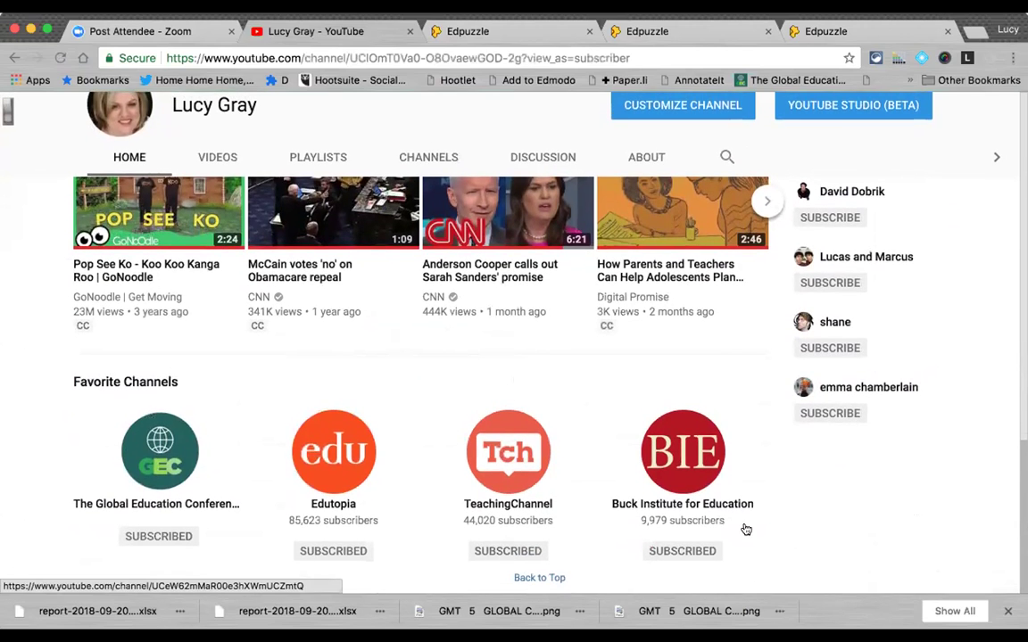
scroll(711, 523, "up", 10)
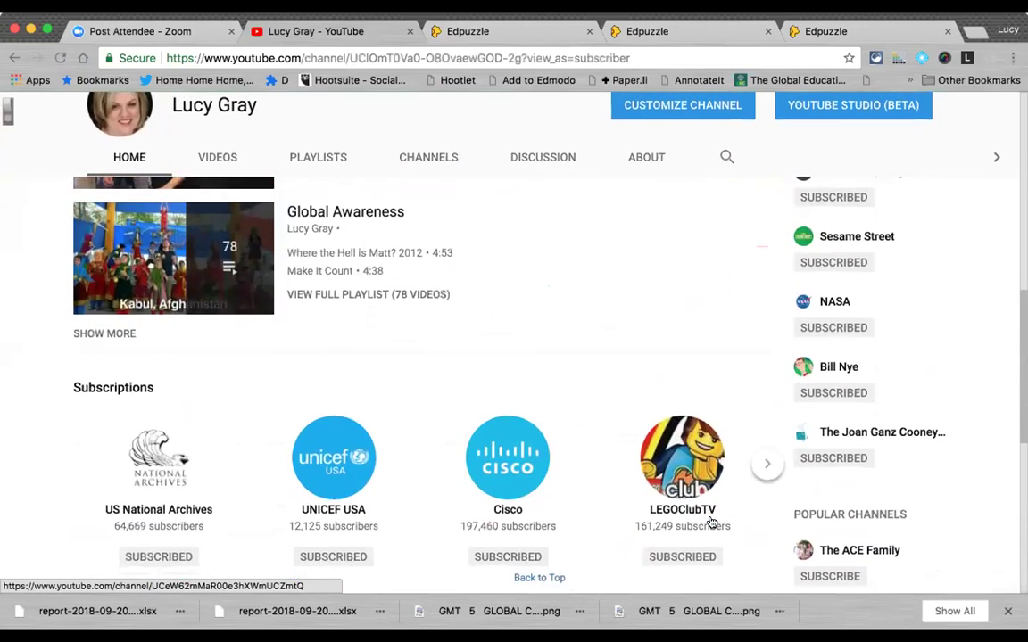
scroll(711, 523, "up", 5)
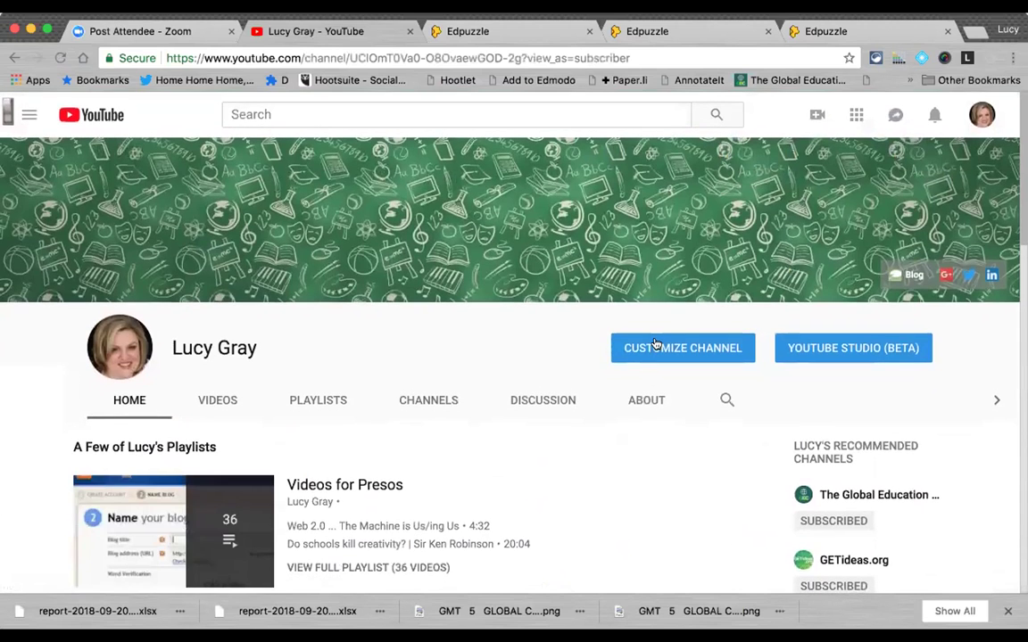
left_click(656, 346)
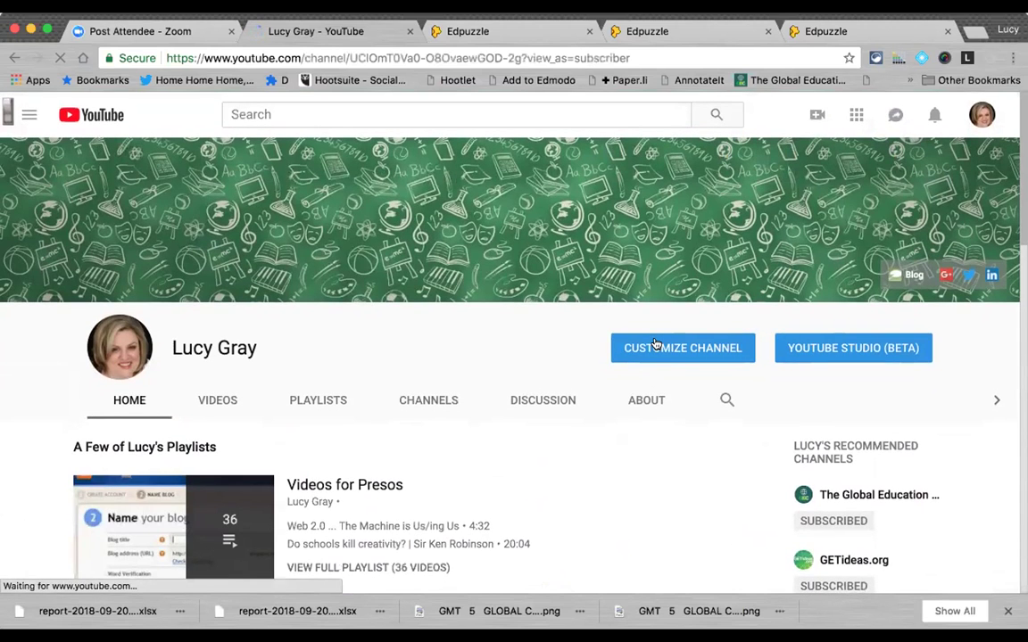
scroll(656, 343, "down", 2)
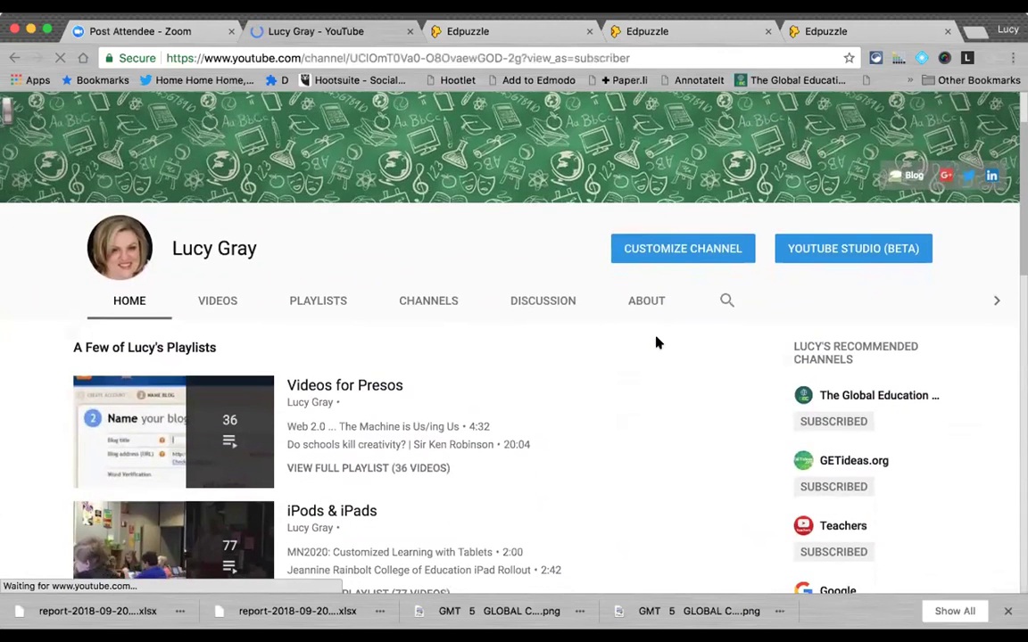
scroll(655, 343, "down", 5)
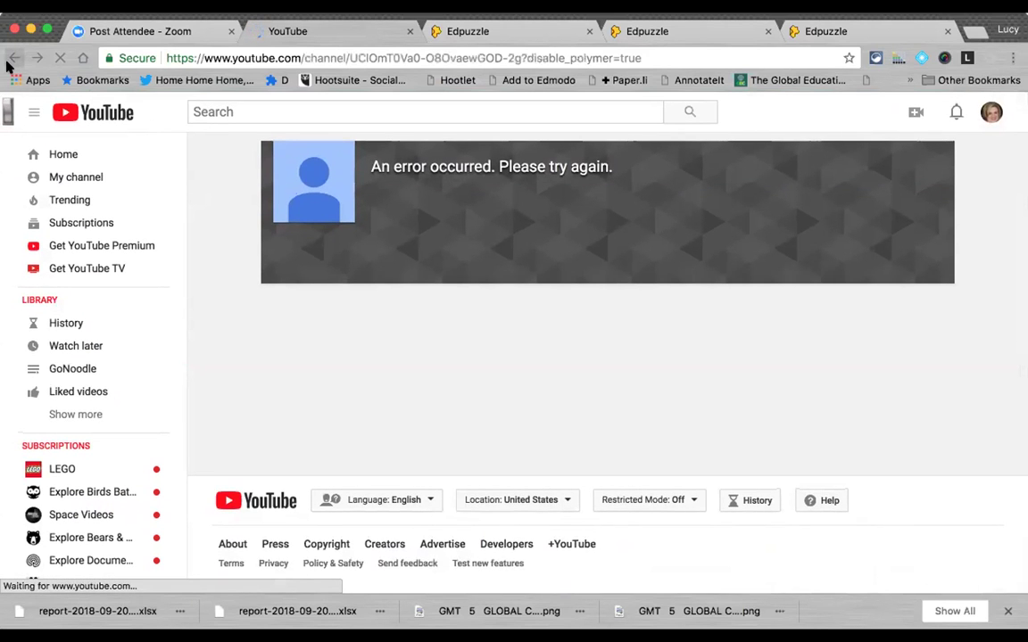
left_click(12, 60)
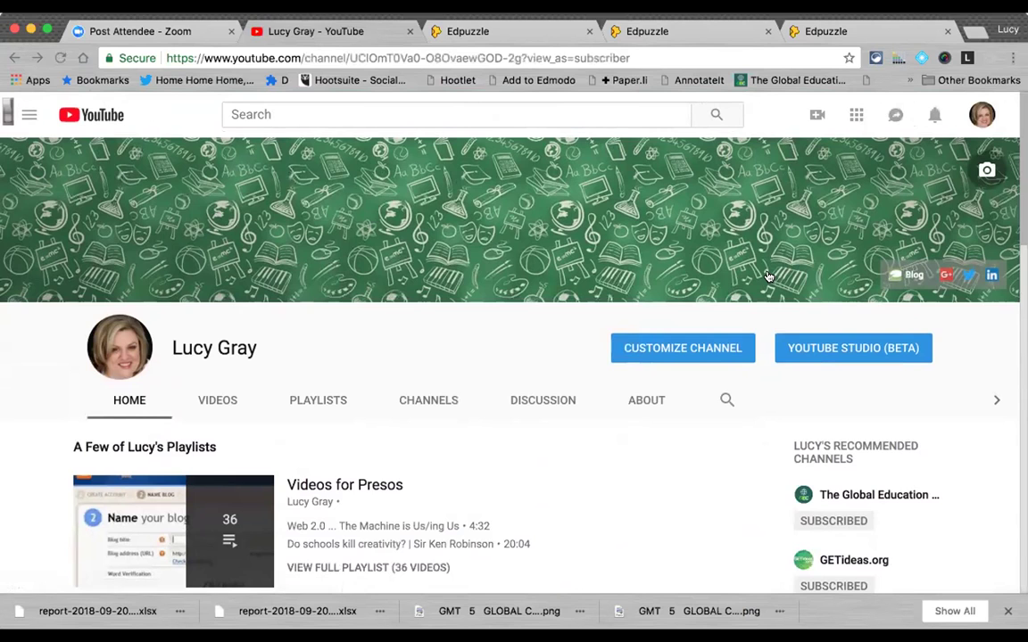
- Look over the channel art editing option, and open YouTube Studio (Beta) at its Videos list
scroll(563, 355, "down", 3)
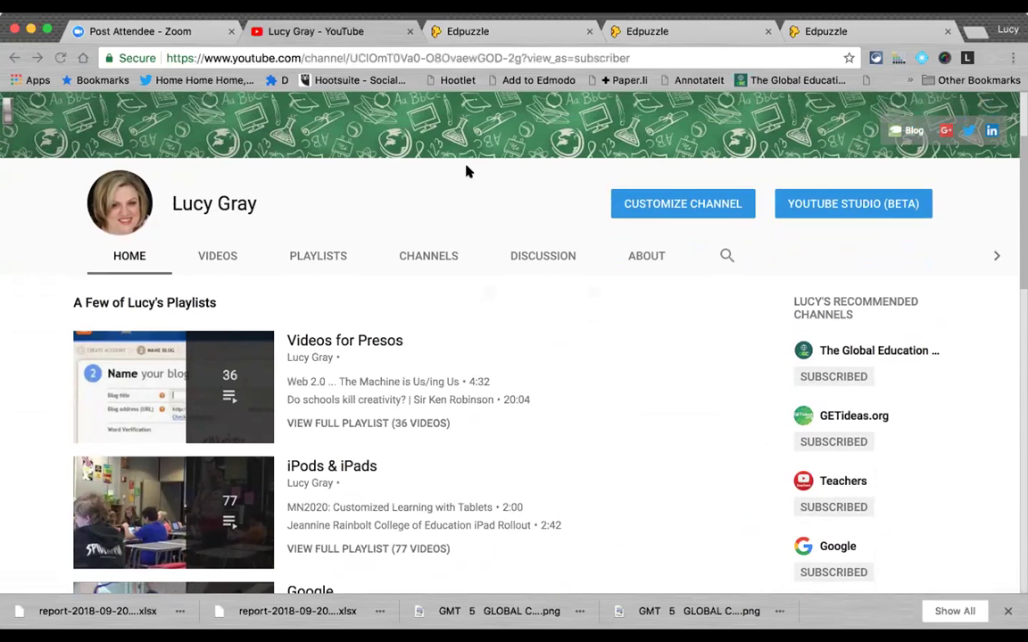
scroll(694, 243, "up", 3)
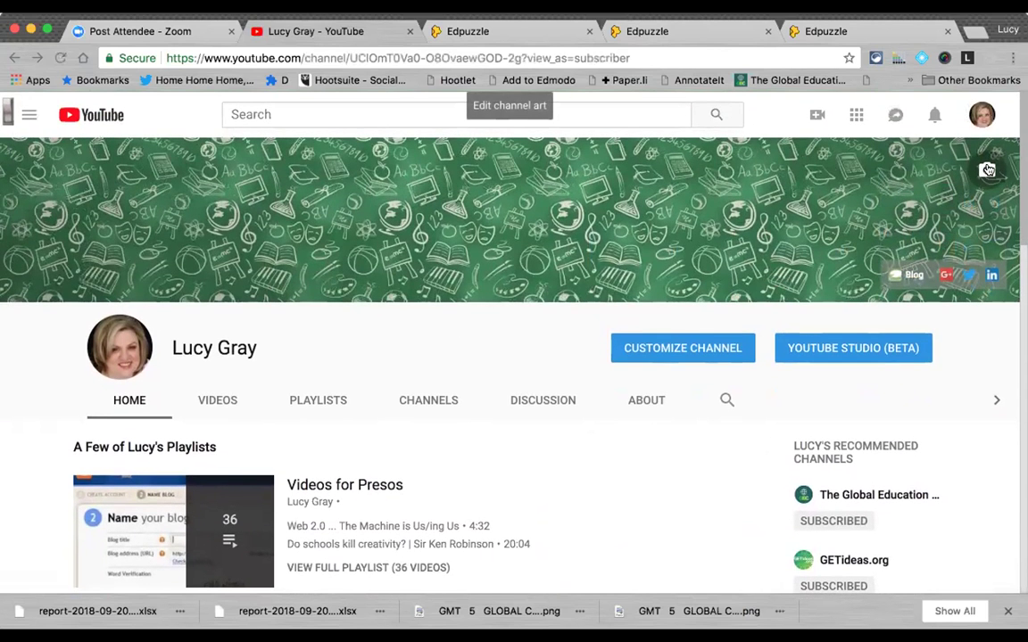
left_click(843, 349)
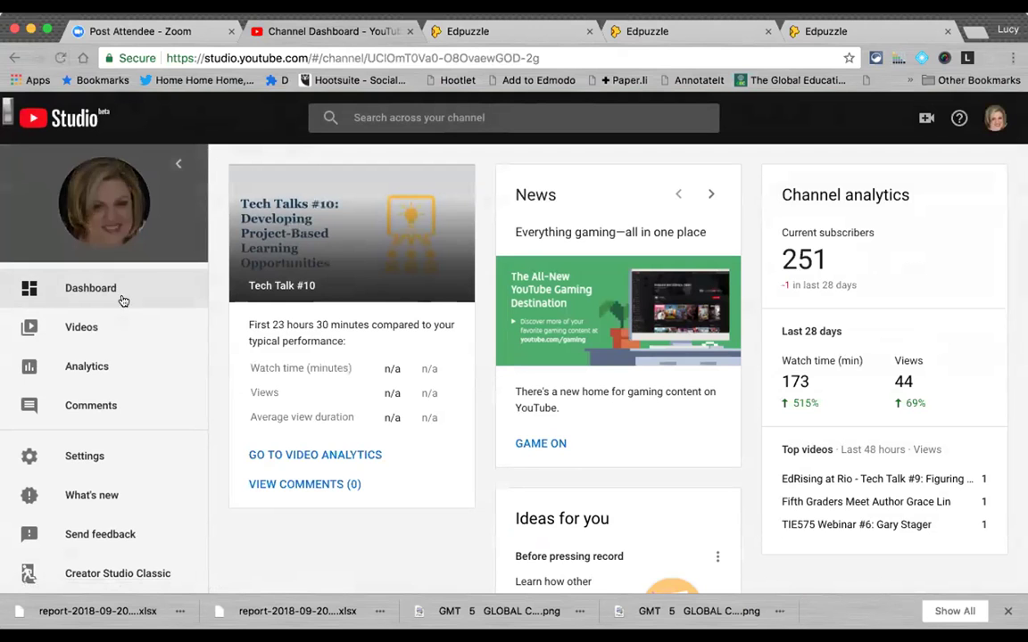
left_click(81, 328)
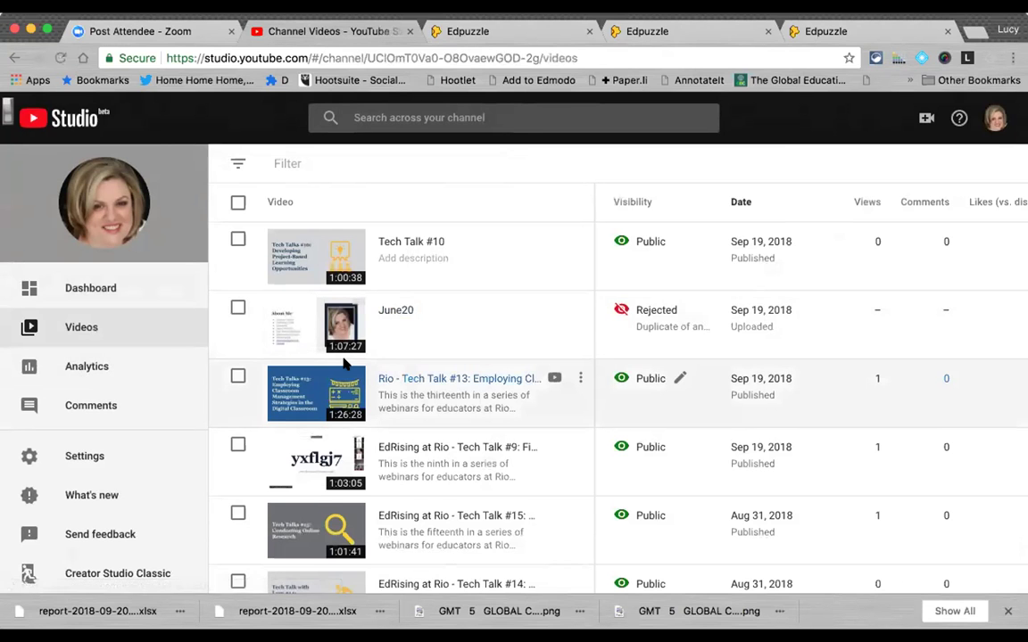
- Browse the uploaded videos in the Studio list down to the end of the first page, including their visibility and dates
scroll(345, 361, "down", 1)
scroll(345, 361, "down", 5)
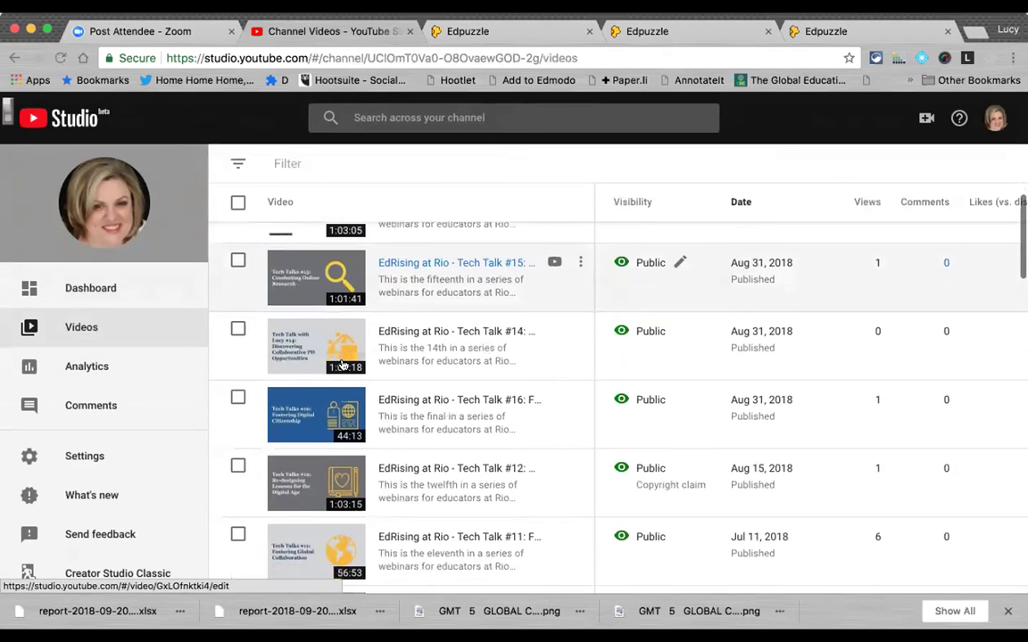
scroll(342, 366, "down", 9)
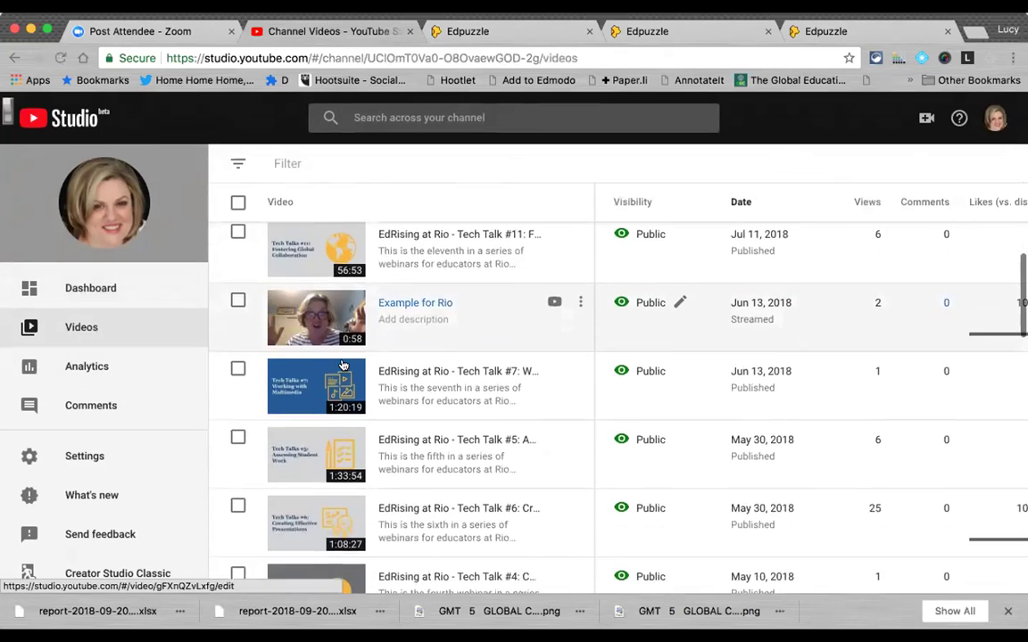
scroll(341, 365, "down", 5)
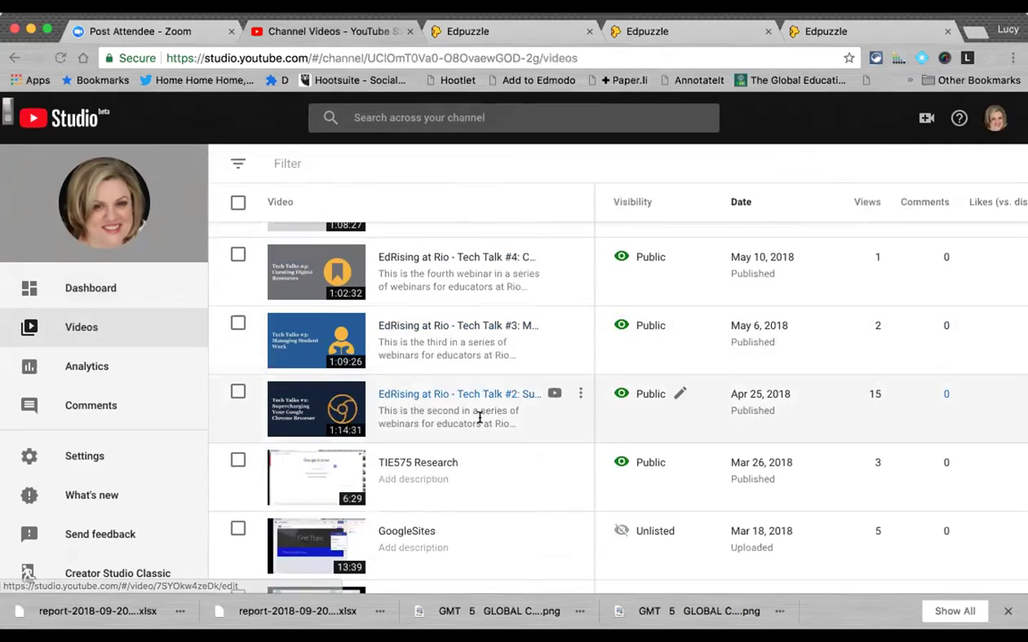
scroll(479, 417, "down", 10)
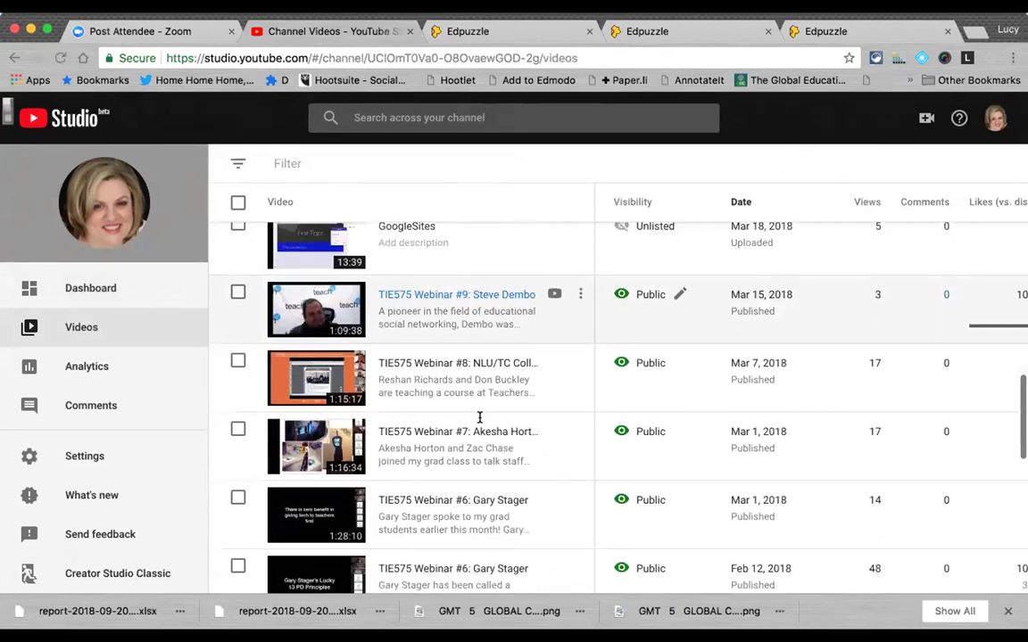
scroll(482, 421, "down", 7)
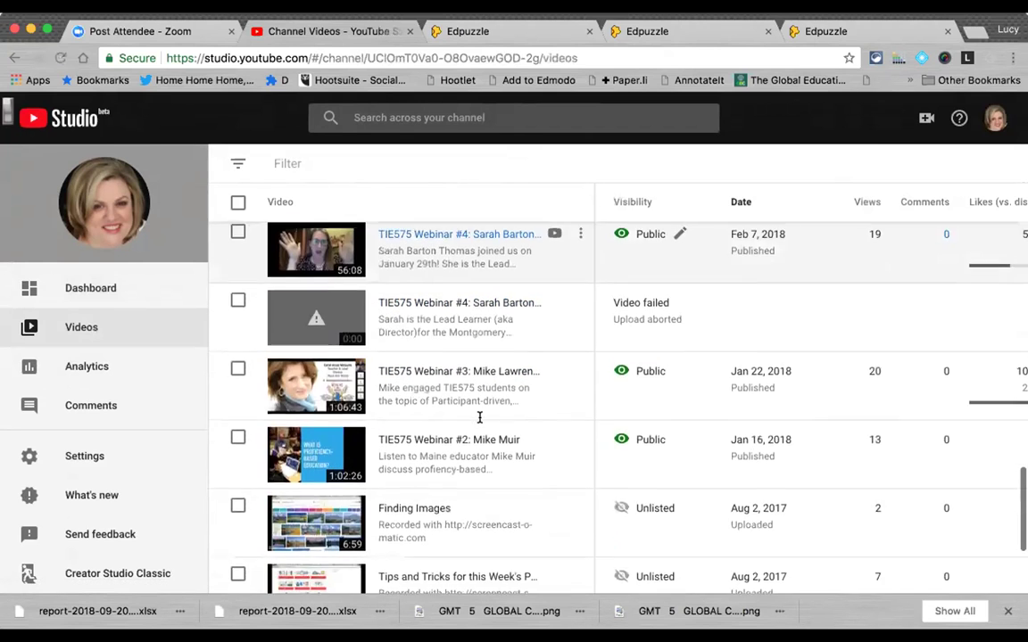
scroll(479, 420, "down", 3)
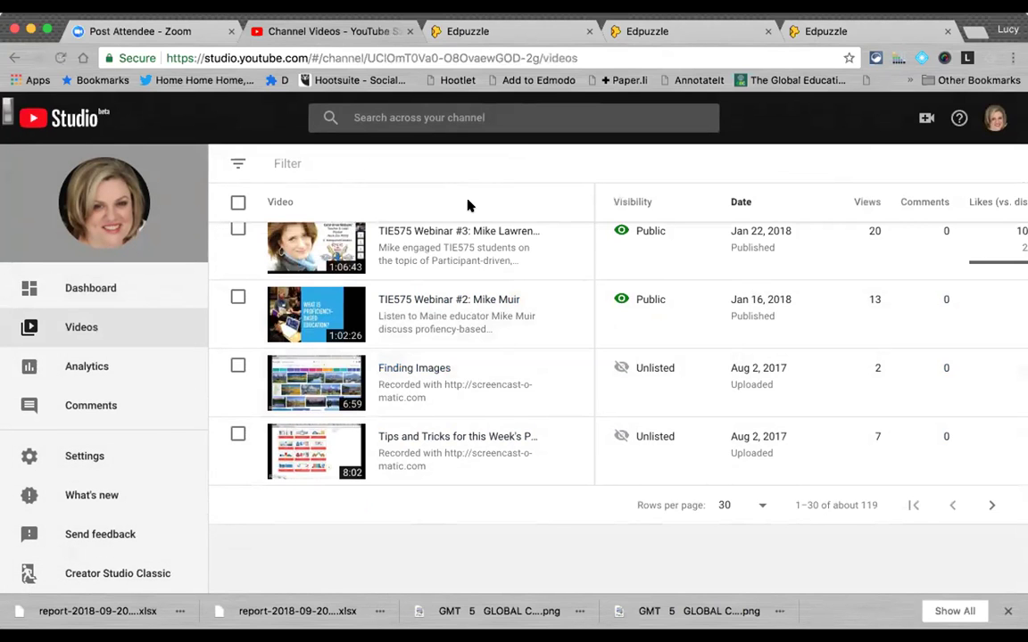
scroll(468, 205, "up", 2)
scroll(752, 156, "up", 4)
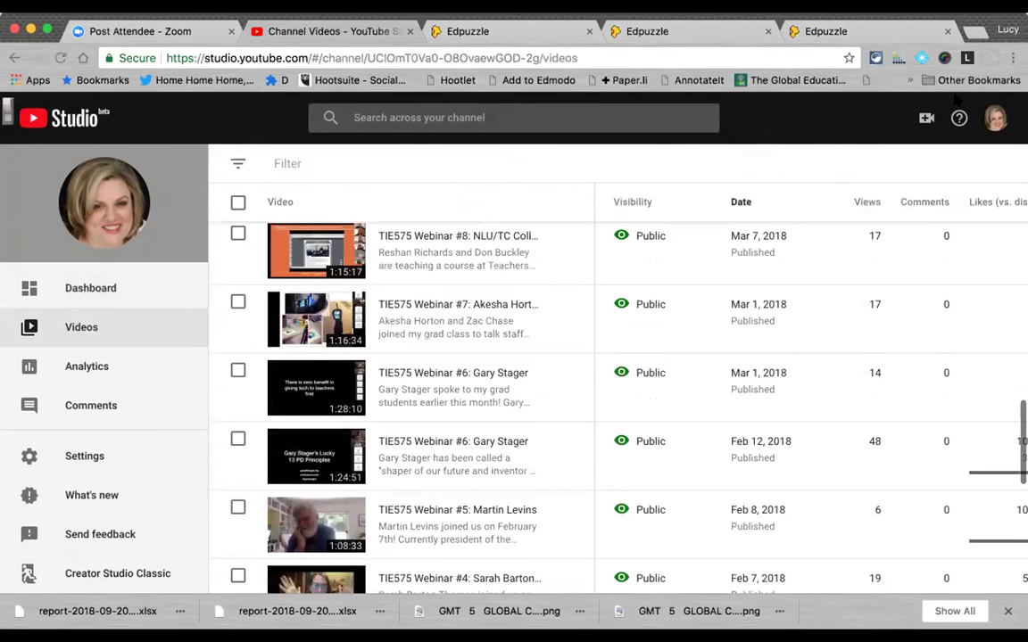
- Show the Studio's Help with its popular articles and the channel-wide search field
left_click(958, 118)
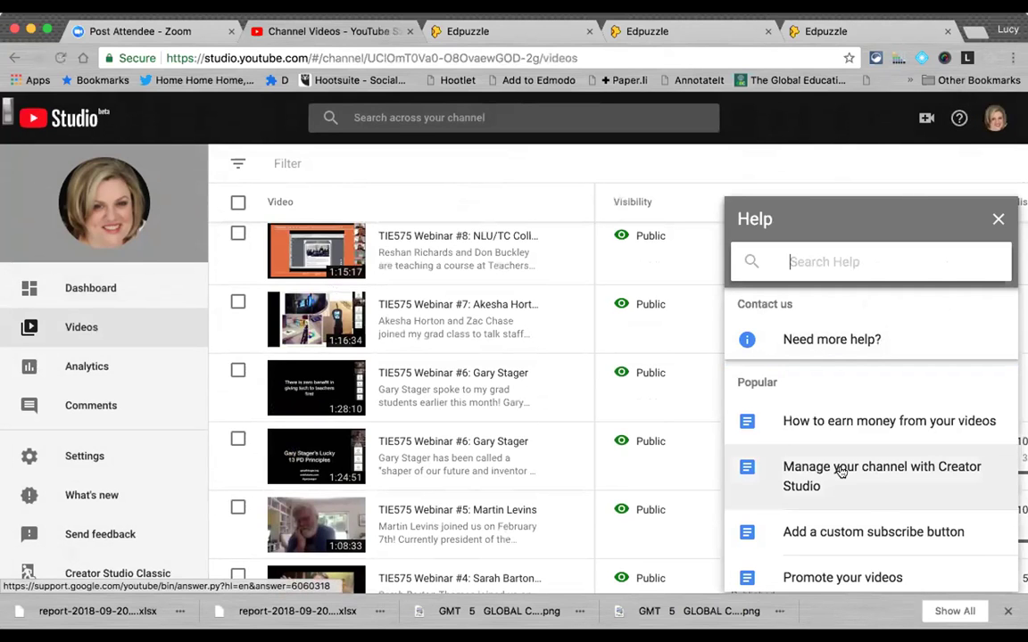
scroll(839, 482, "down", 3)
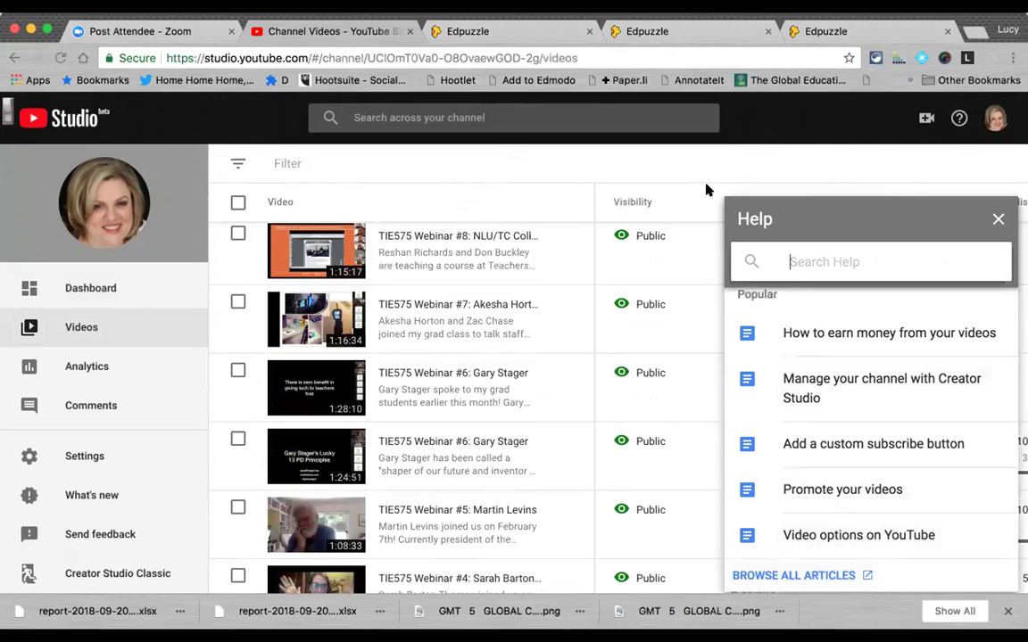
left_click(379, 112)
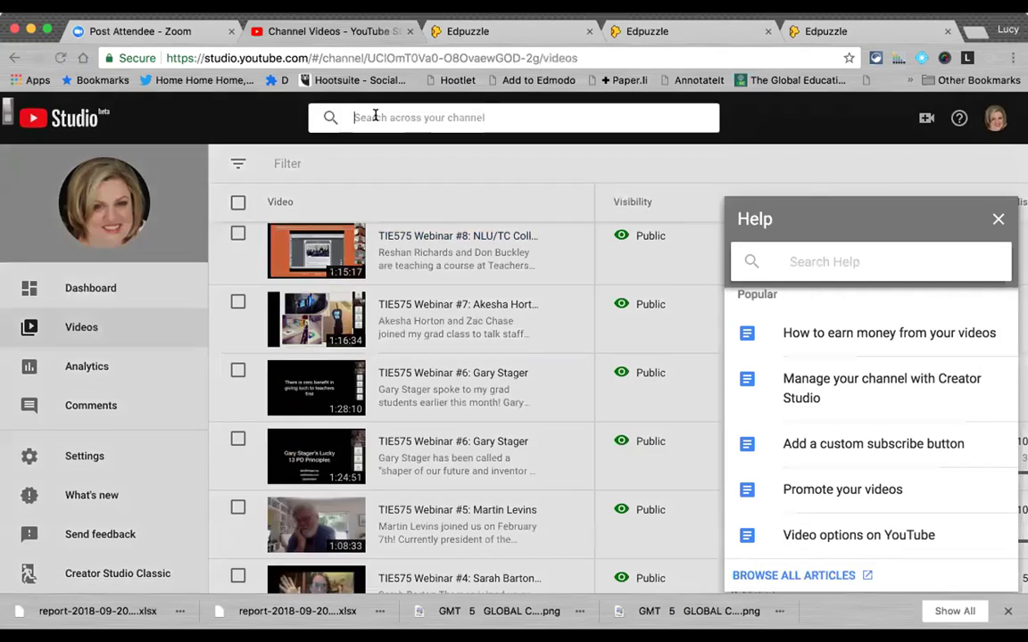
left_click(504, 196)
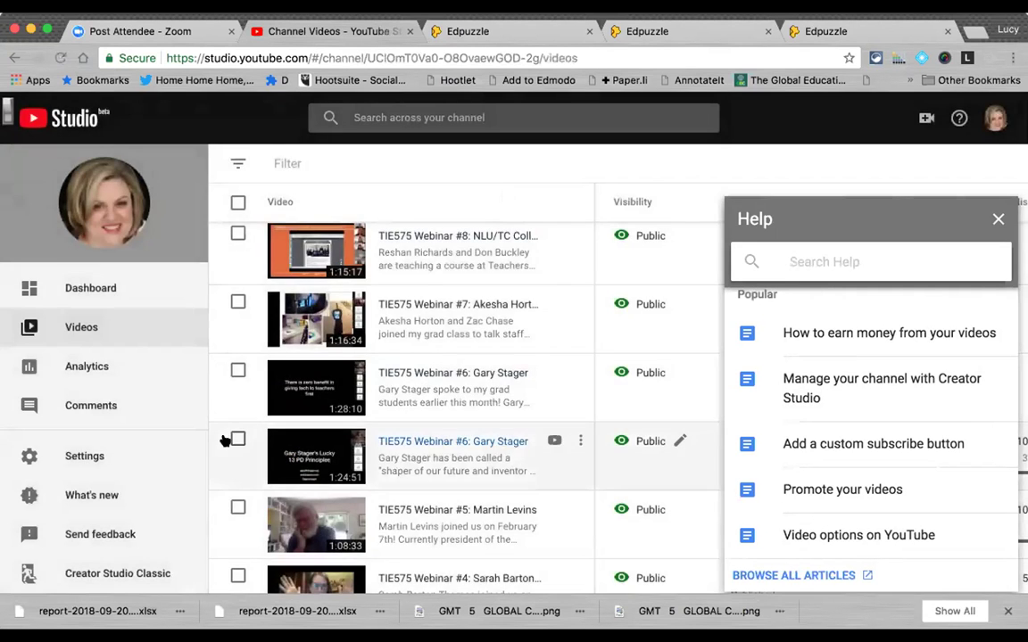
- Switch to Creator Studio Classic, closing the Help and skipping the feedback survey
left_click(105, 575)
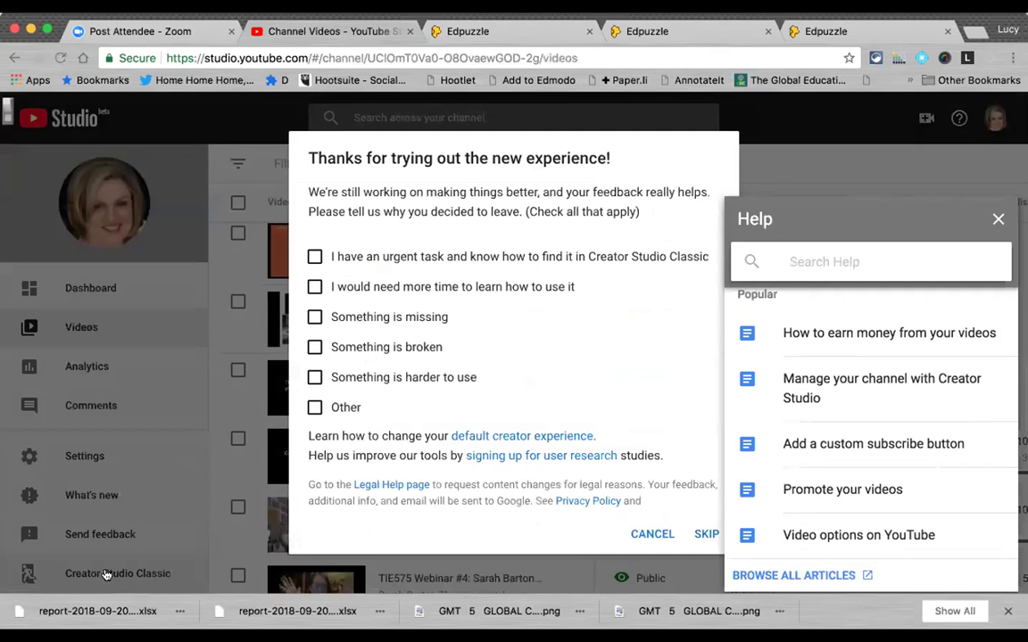
left_click(997, 220)
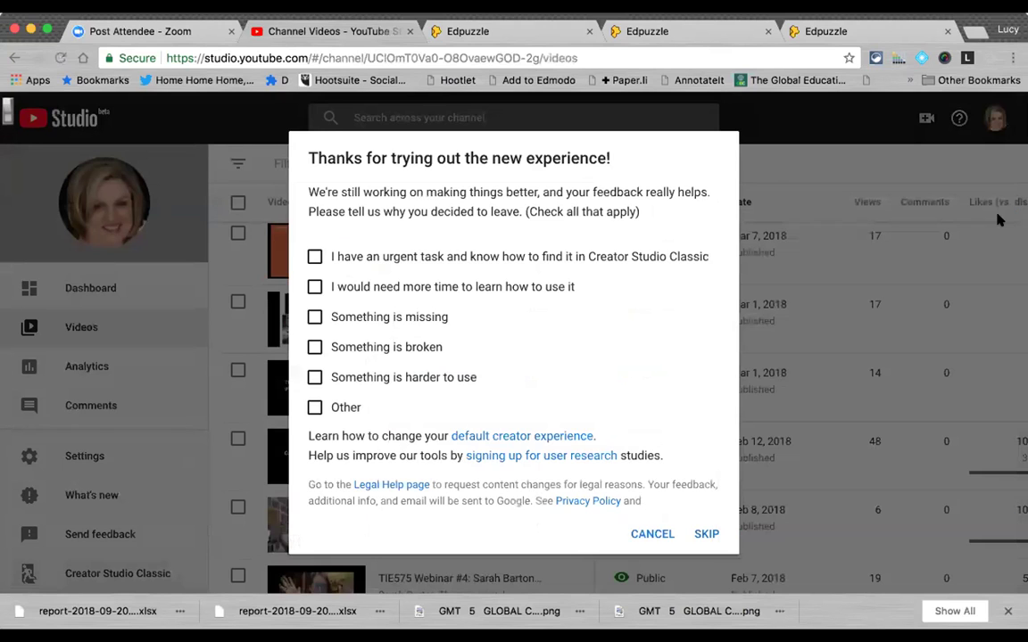
left_click(431, 327)
left_click(699, 535)
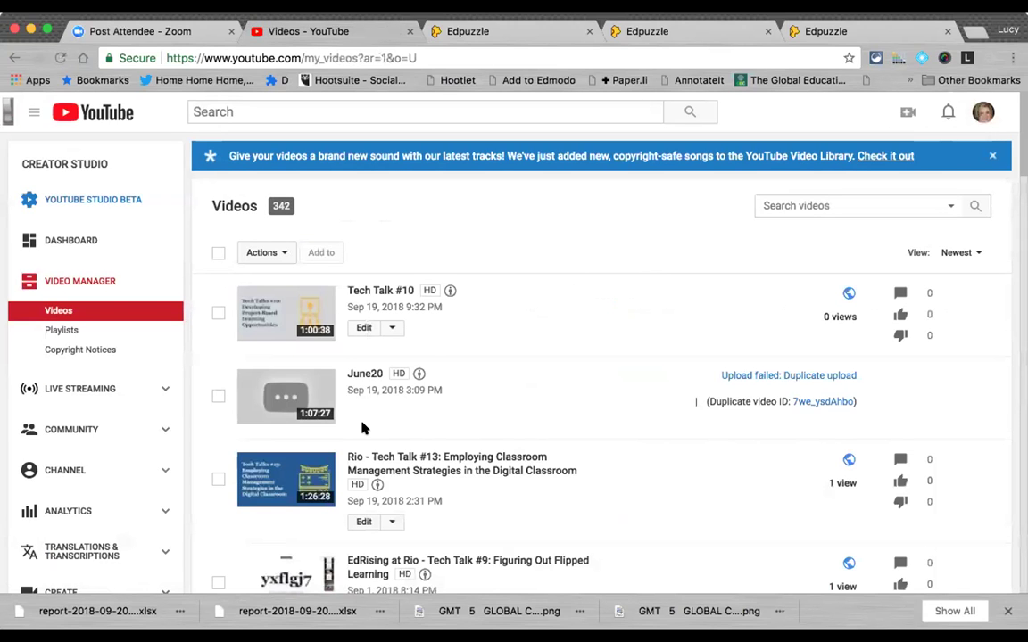
- Look over the newest uploads in the classic Video Manager
scroll(522, 367, "down", 5)
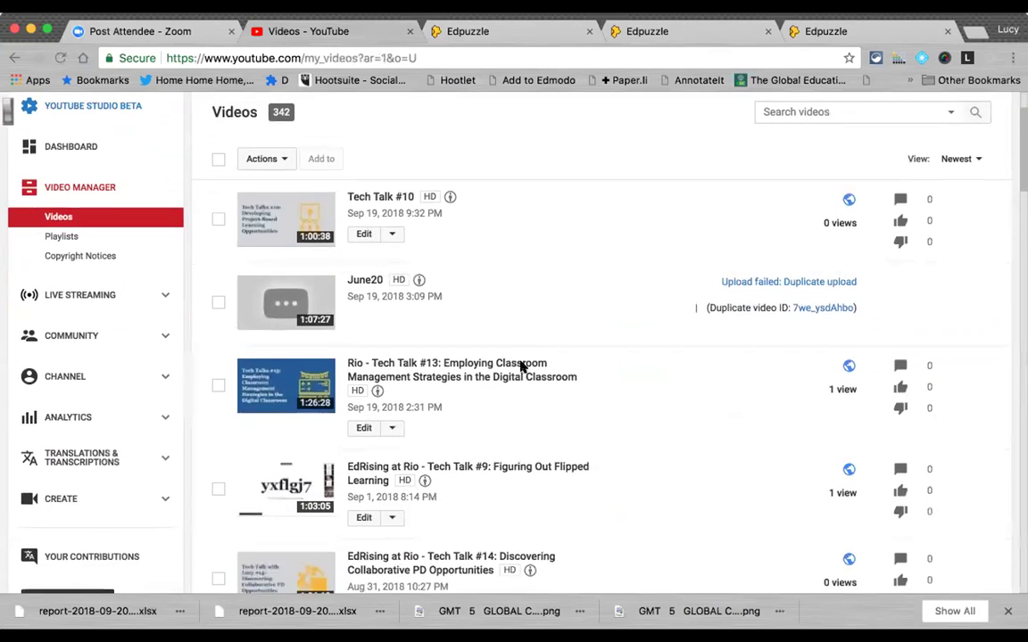
scroll(522, 367, "down", 2)
scroll(522, 367, "up", 3)
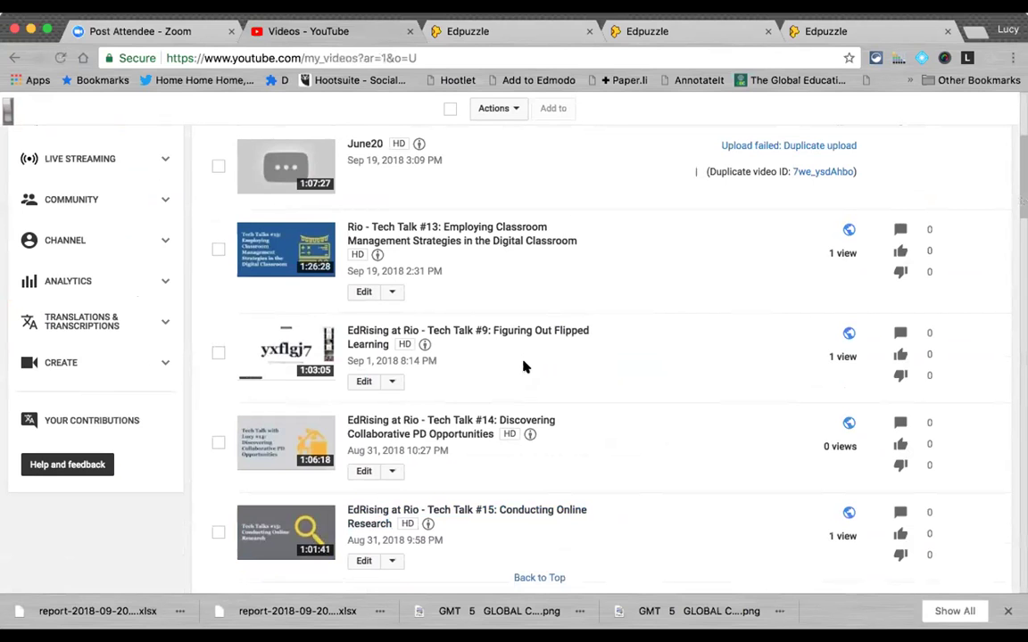
- Open the Audio Library of the Create section and look over its free music tracks
left_click(163, 362)
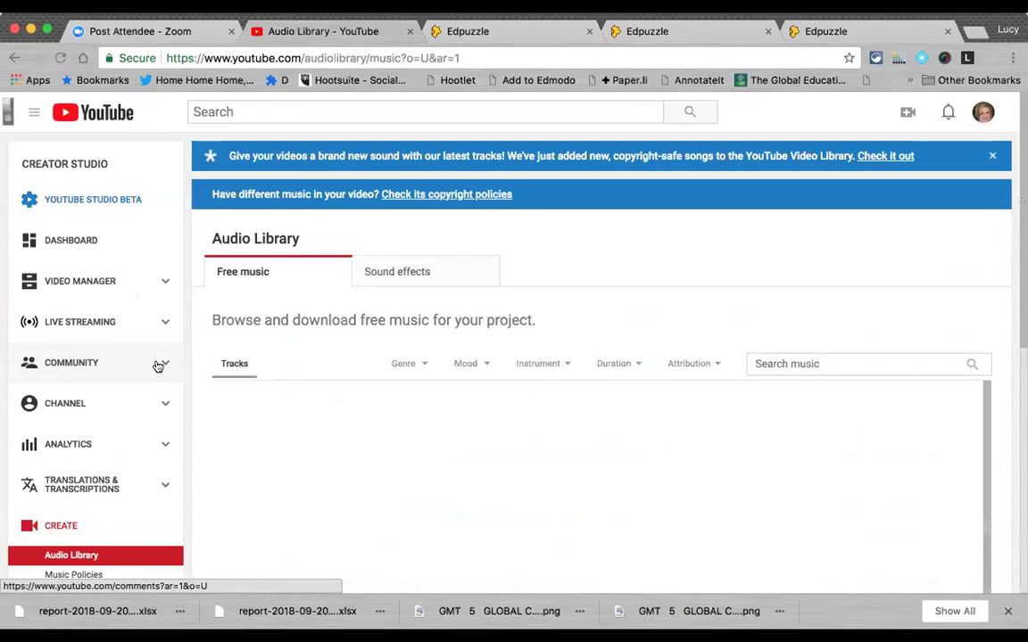
scroll(157, 366, "down", 3)
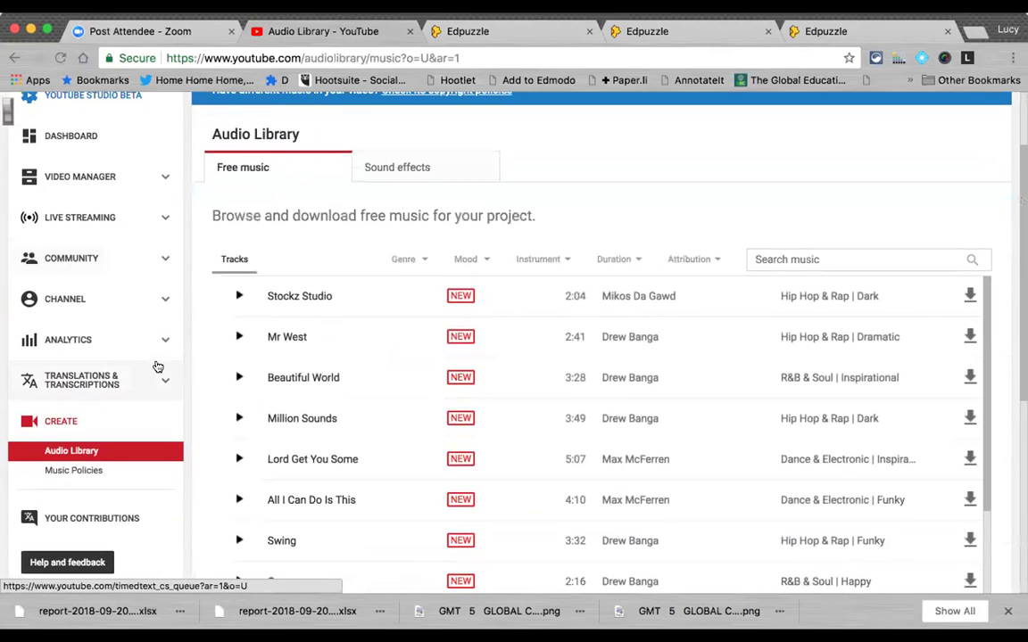
scroll(140, 392, "up", 3)
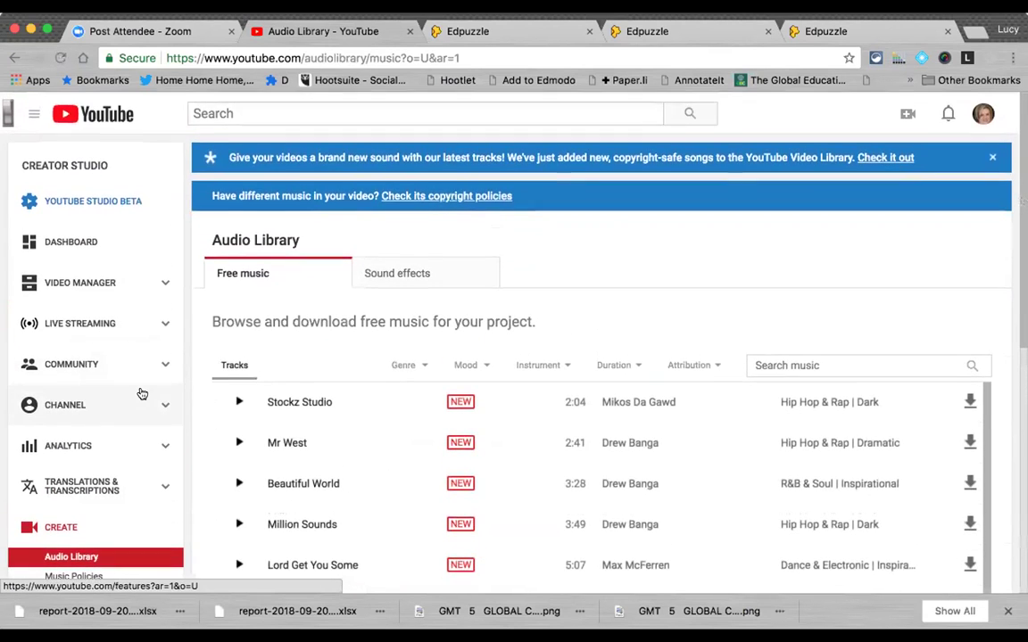
- Return to the Video Manager, open the "Example for Rio" video for editing and look over its Info & Settings
left_click(59, 249)
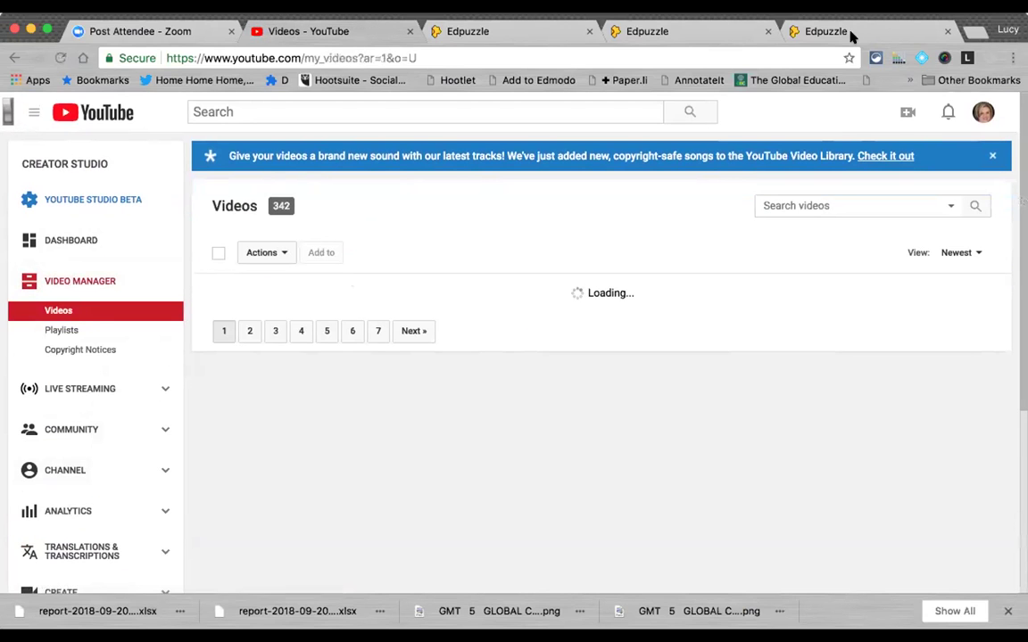
scroll(628, 350, "down", 8)
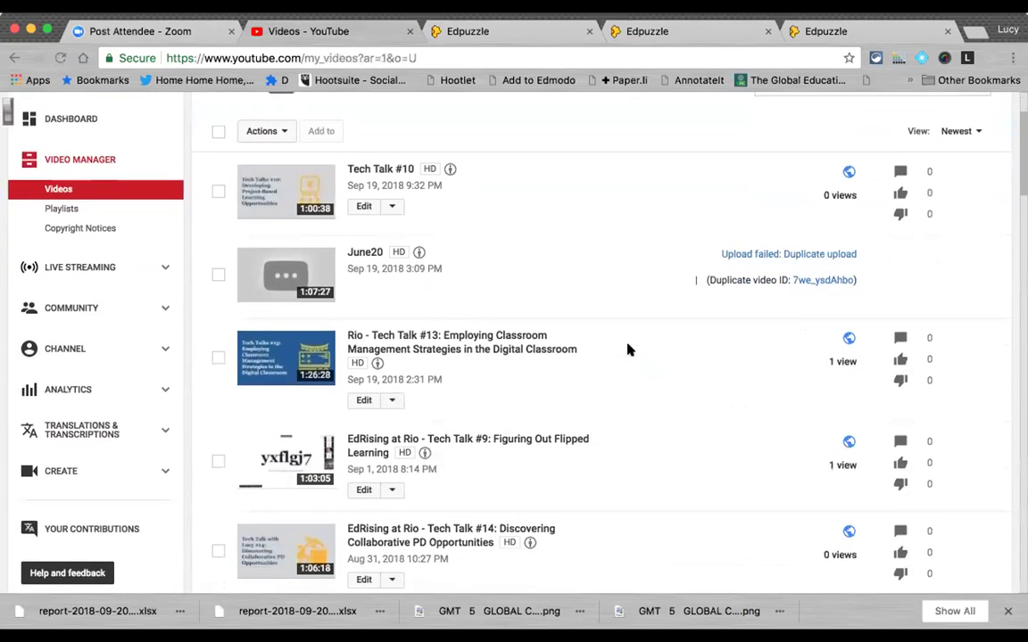
scroll(627, 350, "down", 1)
left_click(395, 347)
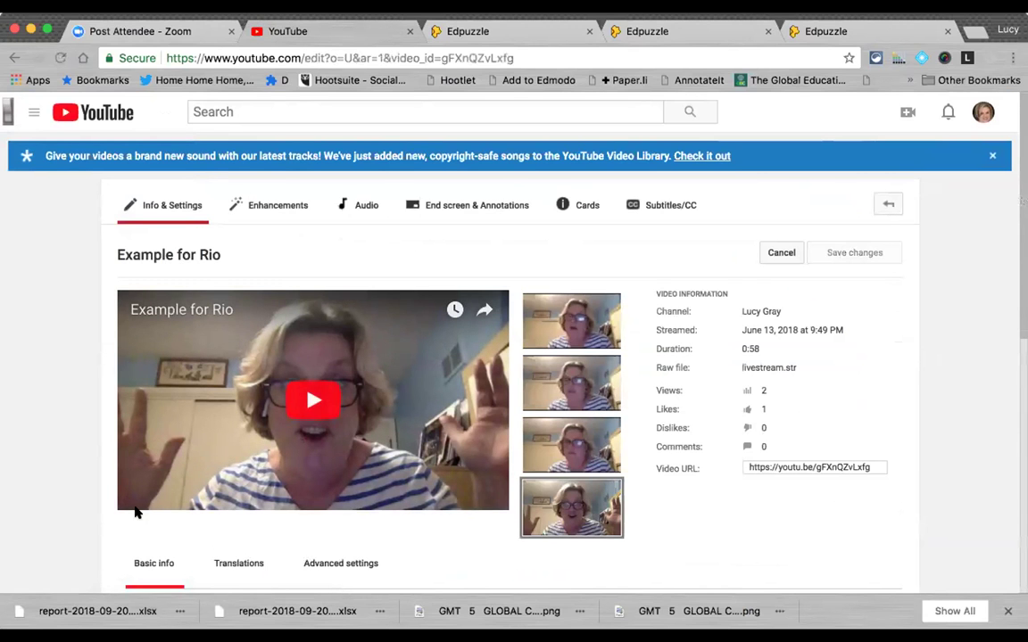
scroll(134, 512, "down", 4)
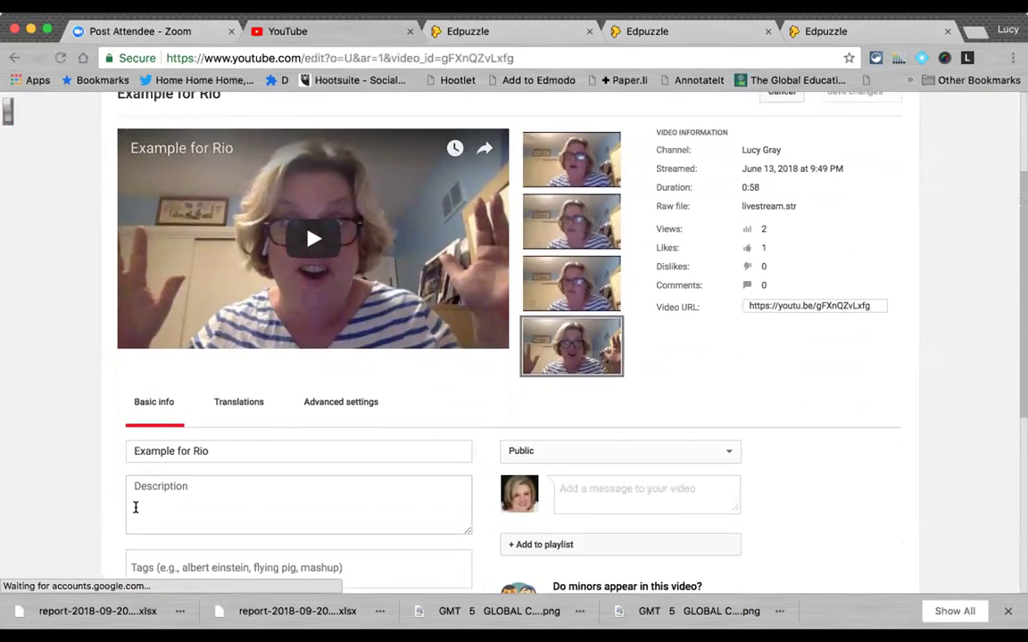
scroll(135, 507, "up", 2)
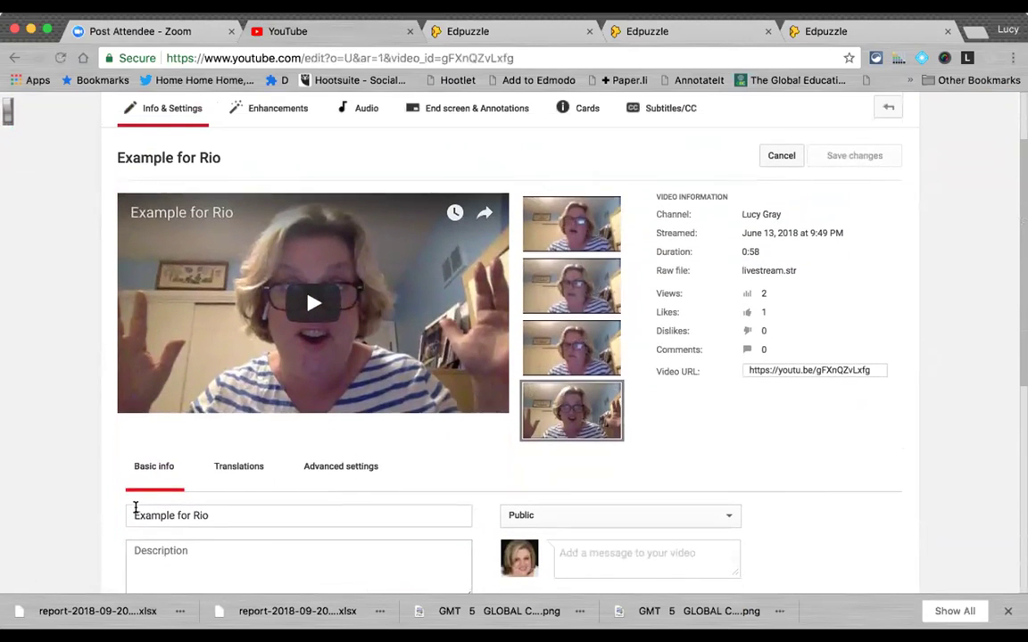
- Choose the third suggested thumbnail for the "Example for Rio" video
left_click(565, 221)
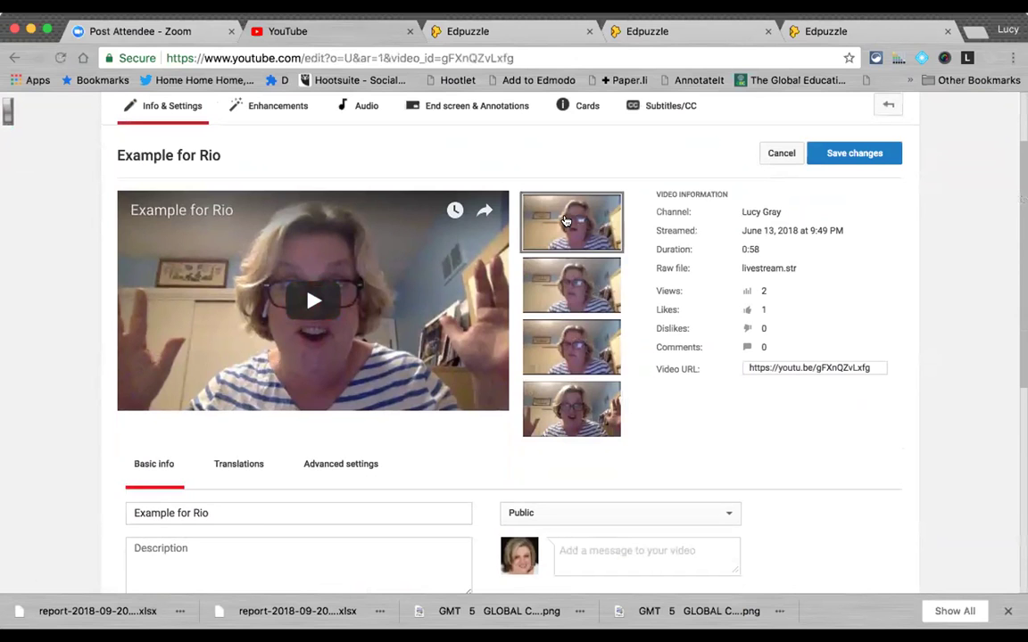
left_click(567, 275)
left_click(564, 338)
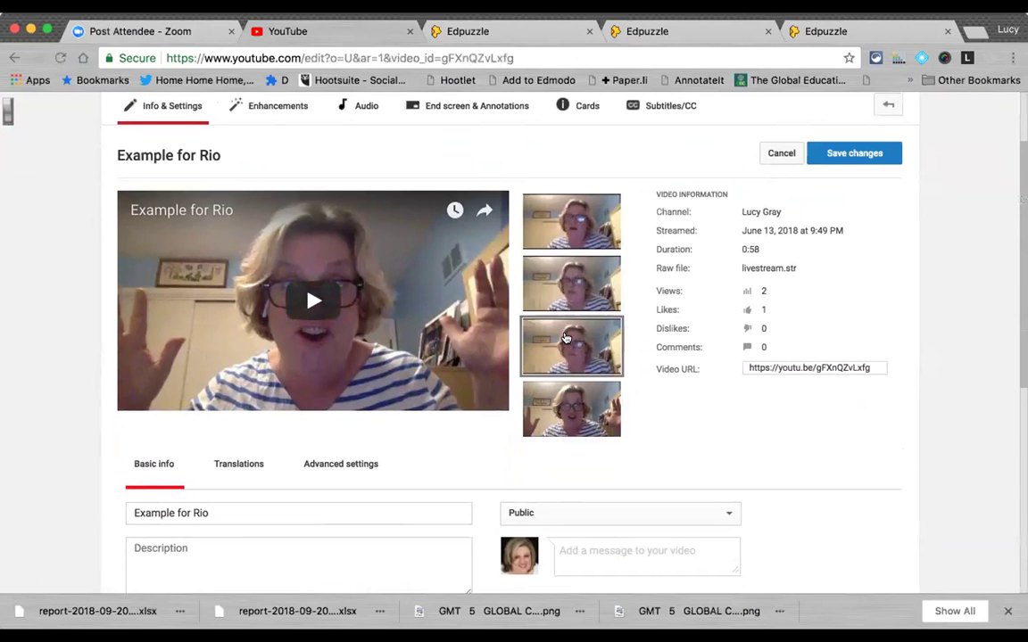
- Set the video's privacy to Private and save the changes, leaving its description and tags empty
scroll(565, 338, "down", 5)
left_click(371, 365)
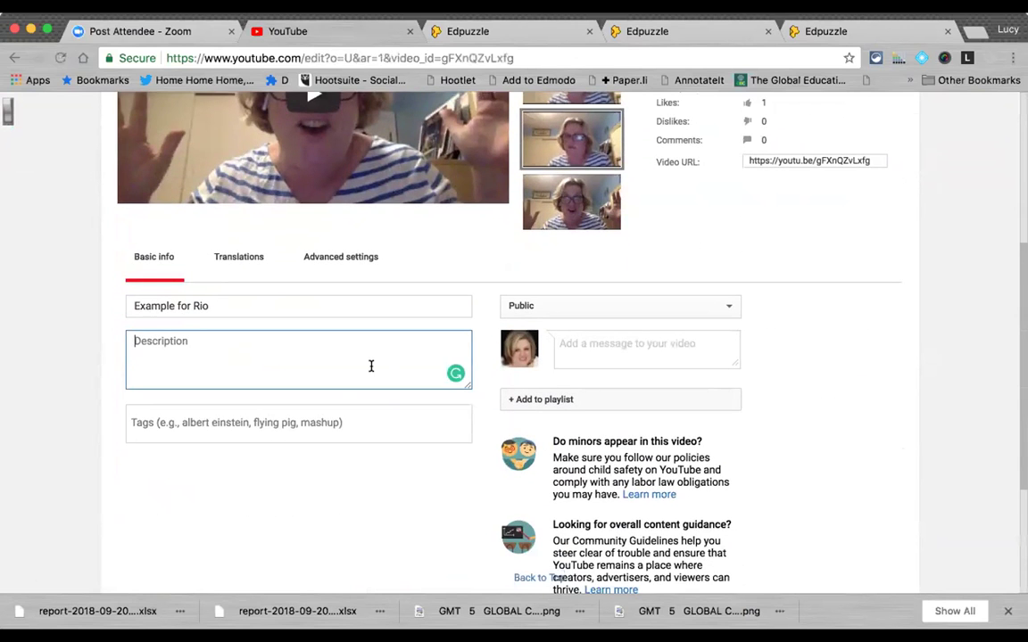
left_click(312, 419)
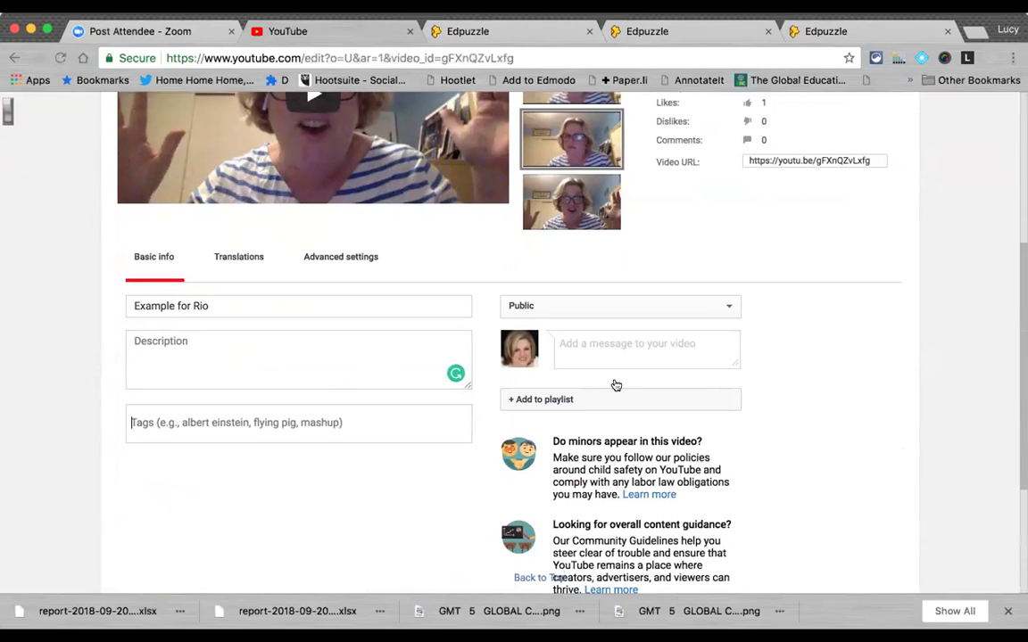
left_click(543, 306)
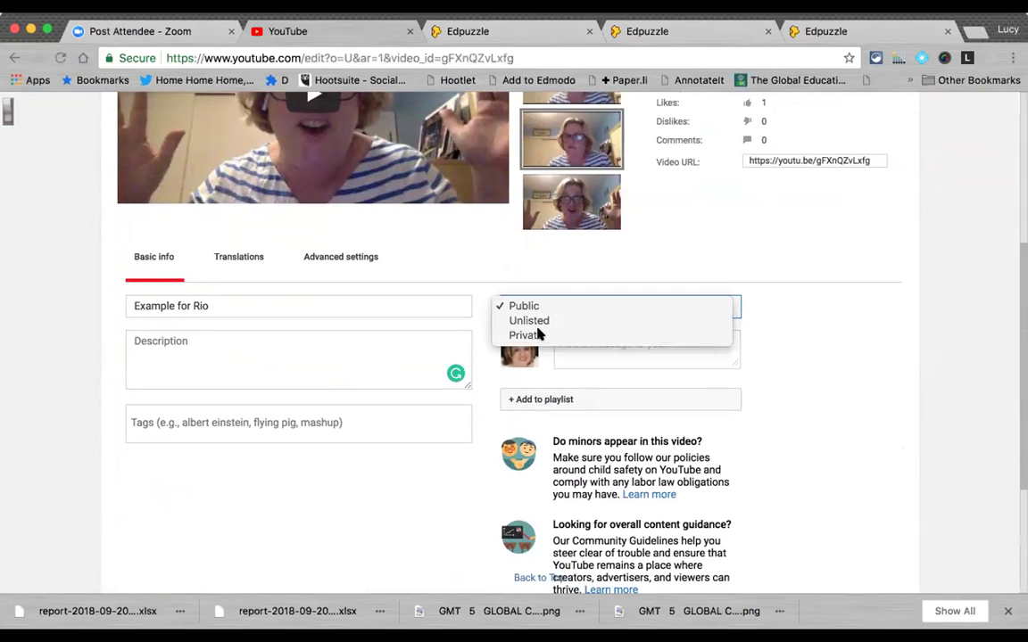
left_click(534, 336)
scroll(402, 334, "up", 5)
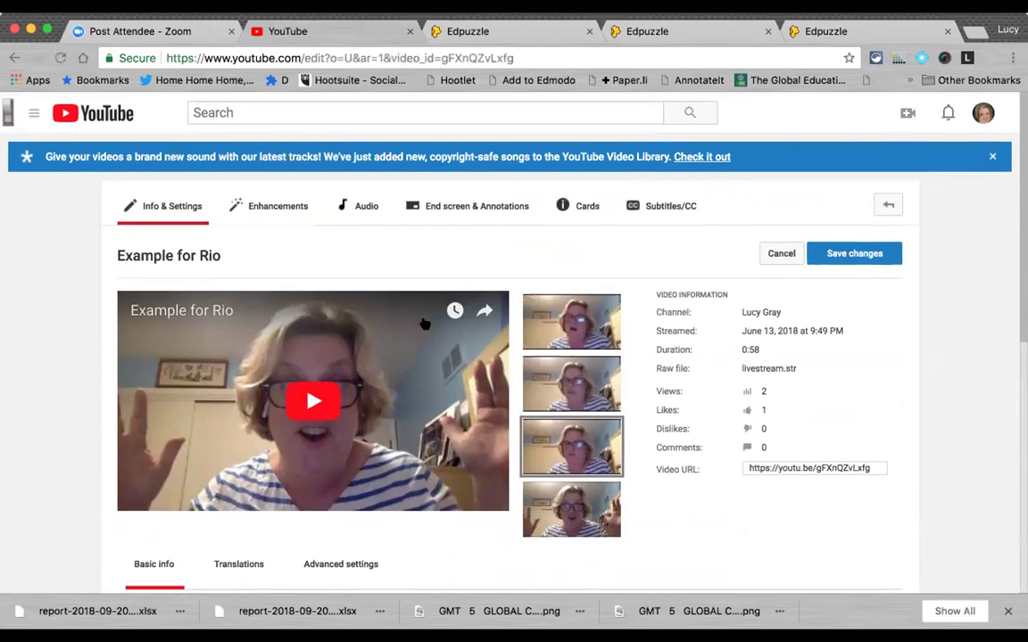
left_click(828, 254)
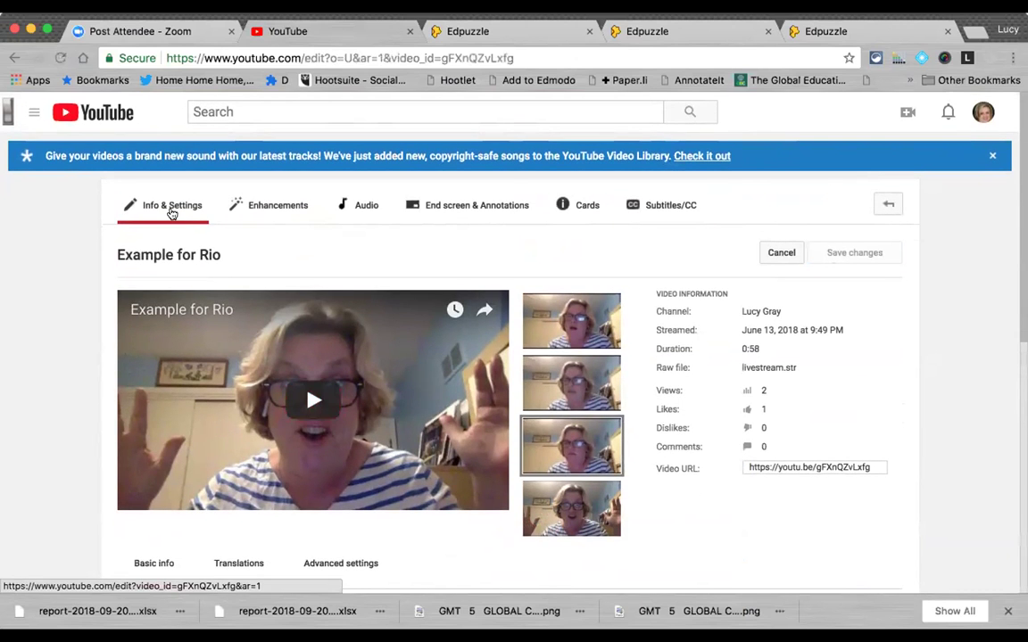
- Open the video's Enhancements, play a few seconds of it, and look at the Blur faces tool without saving
left_click(274, 203)
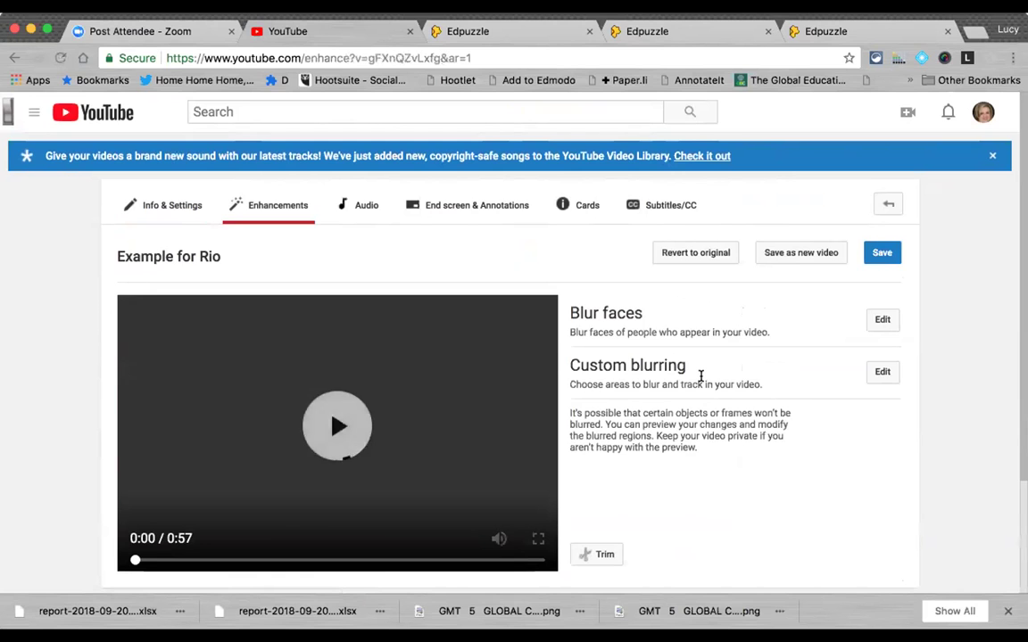
scroll(700, 375, "down", 1)
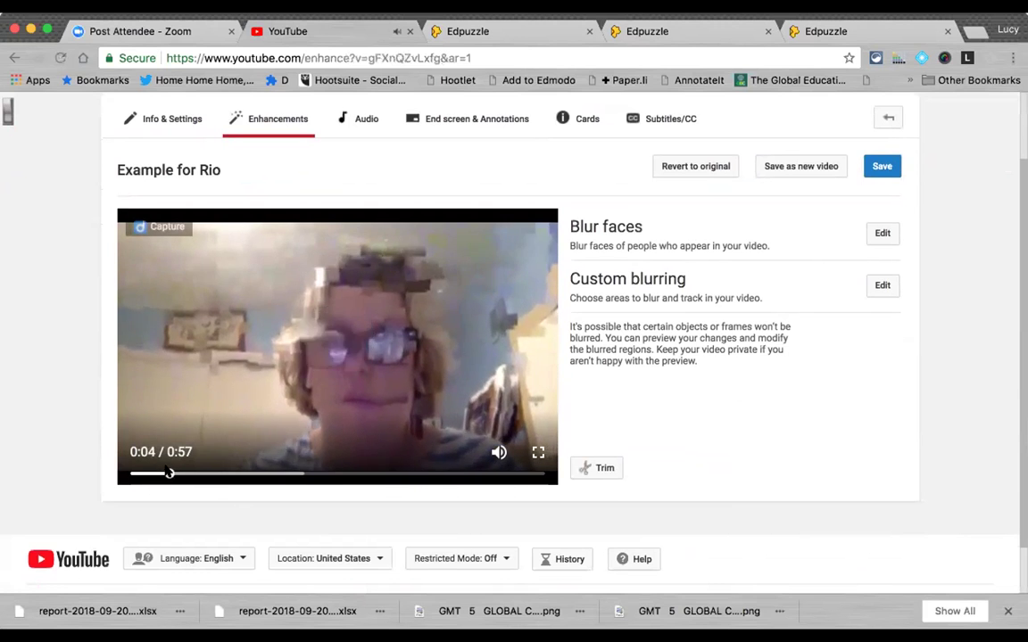
left_click(136, 474)
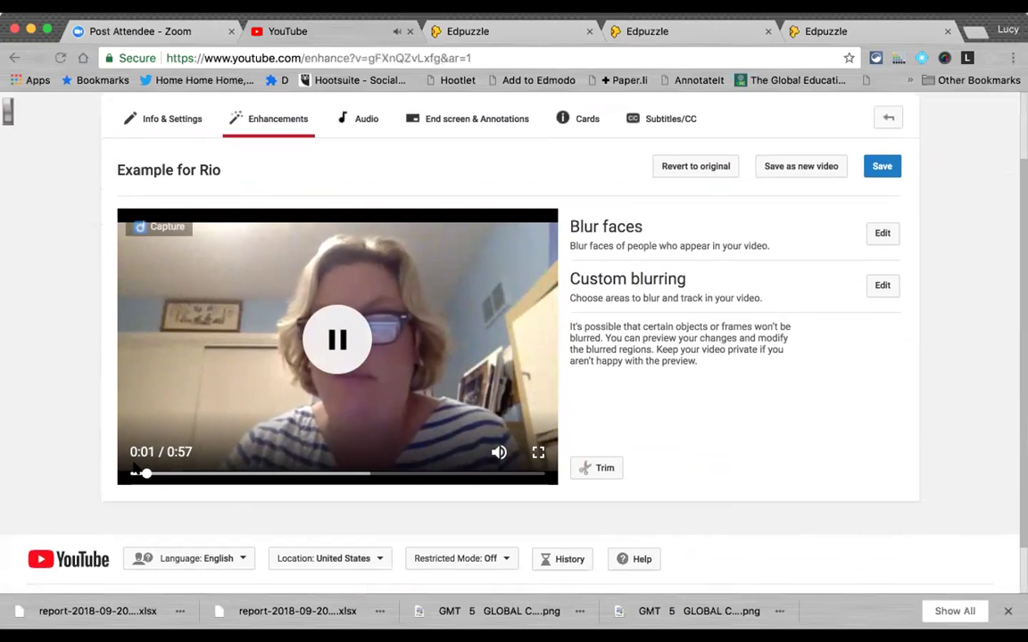
left_click(241, 416)
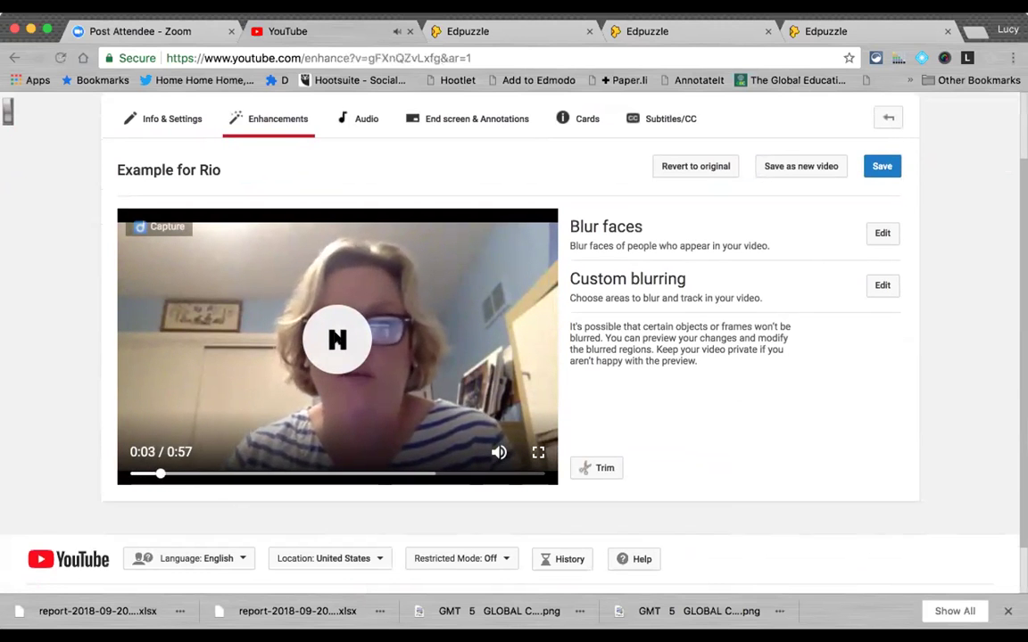
left_click(882, 233)
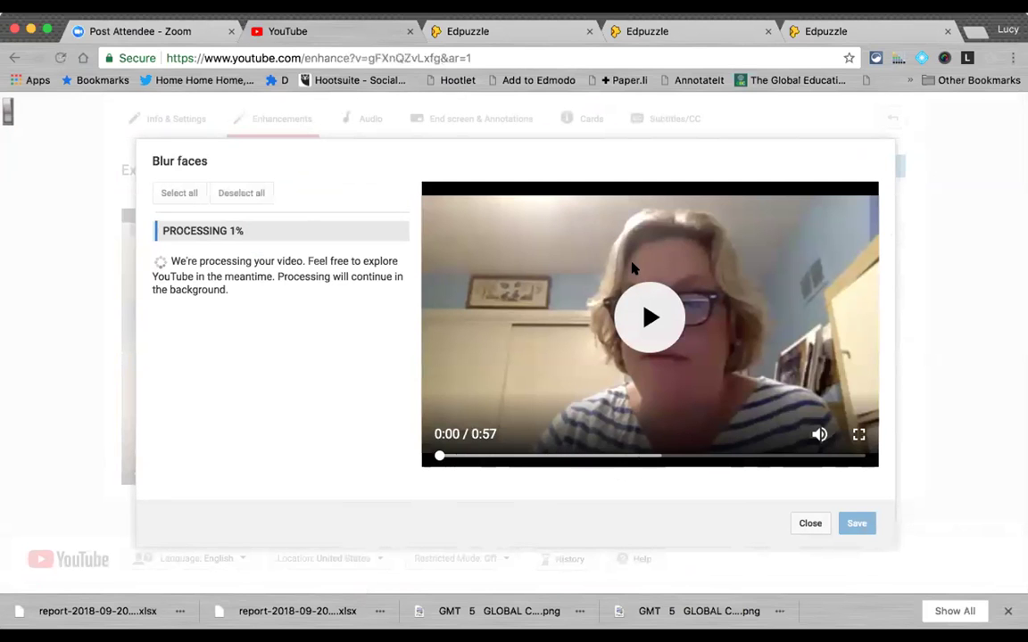
left_click(807, 525)
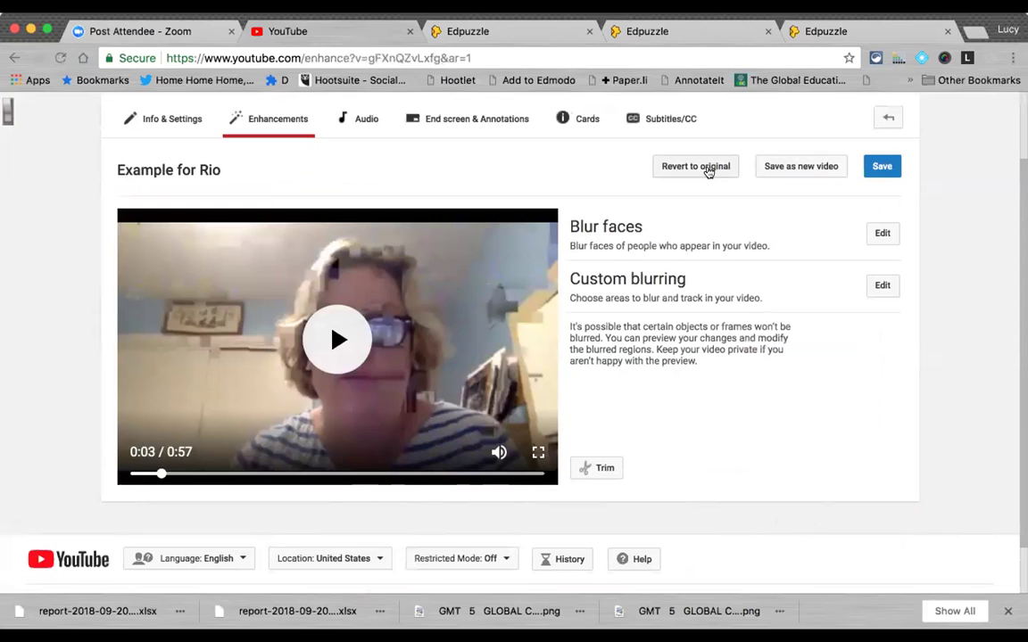
left_click(299, 132)
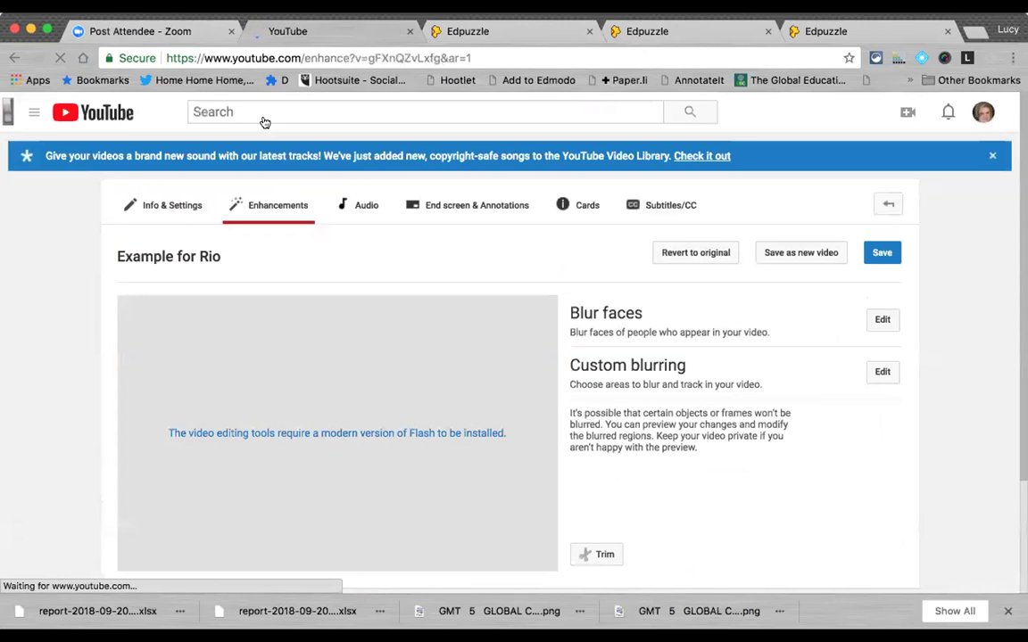
- Open the video's Audio tools, browse the top tracks, preview "Not For Nothing", and return to Enhancements without saving
left_click(368, 210)
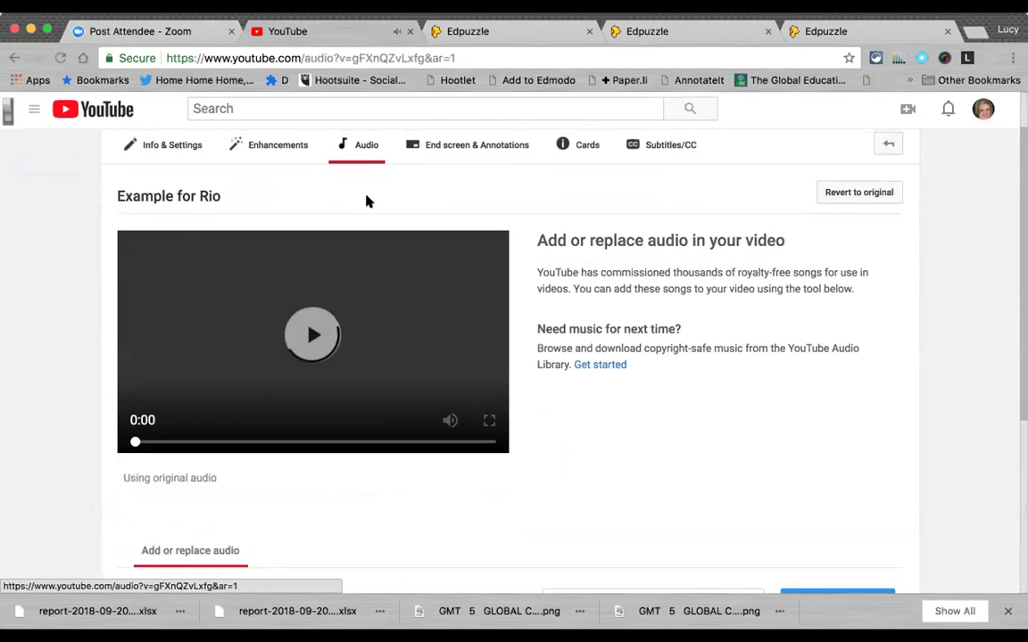
left_click(328, 321)
scroll(497, 475, "down", 5)
scroll(499, 475, "down", 3)
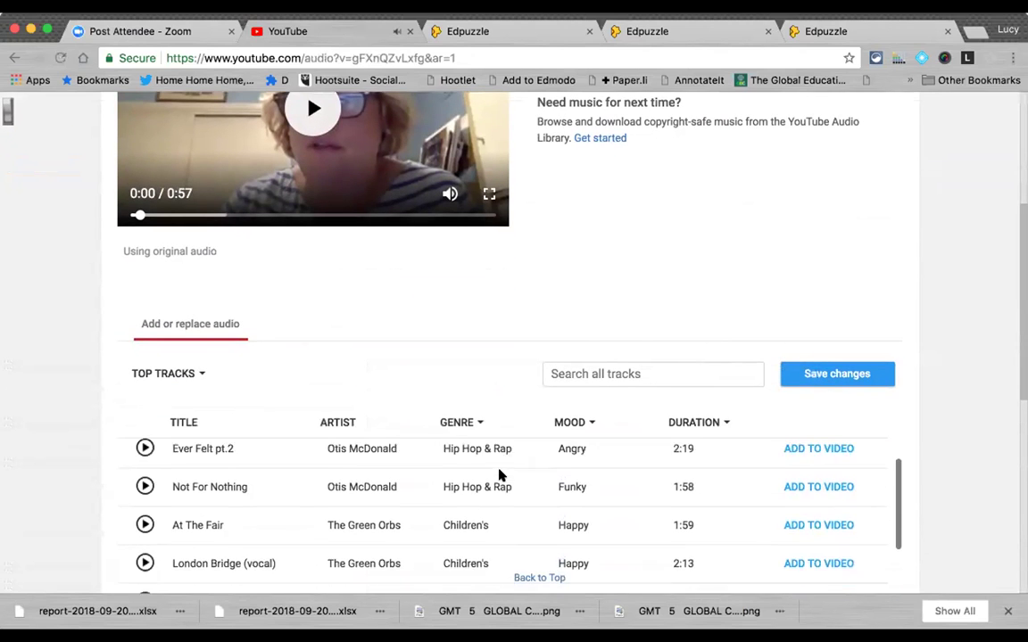
scroll(440, 489, "up", 1)
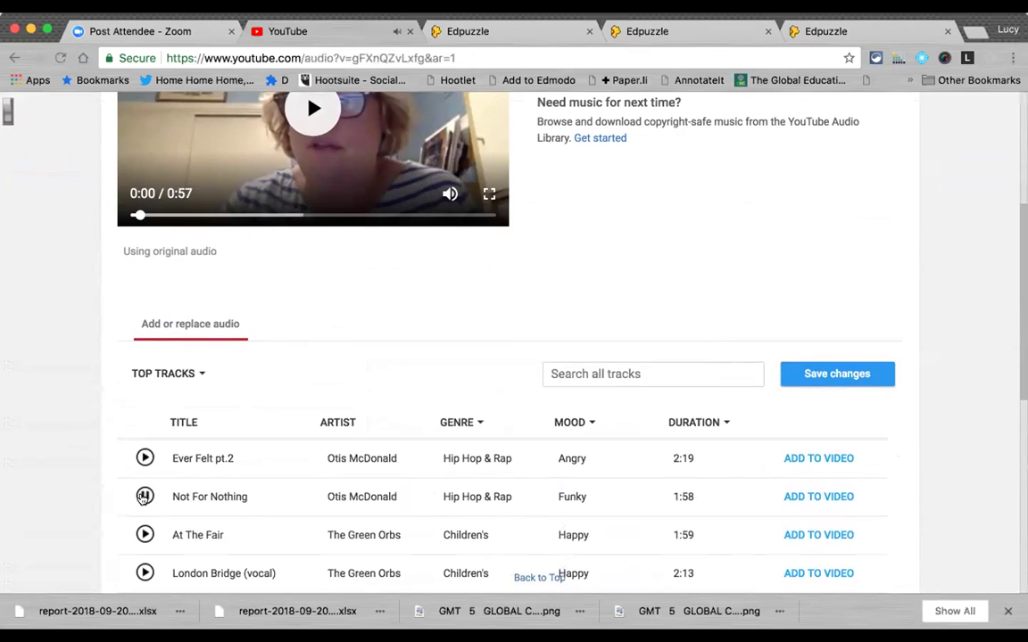
left_click(144, 497)
left_click(804, 372)
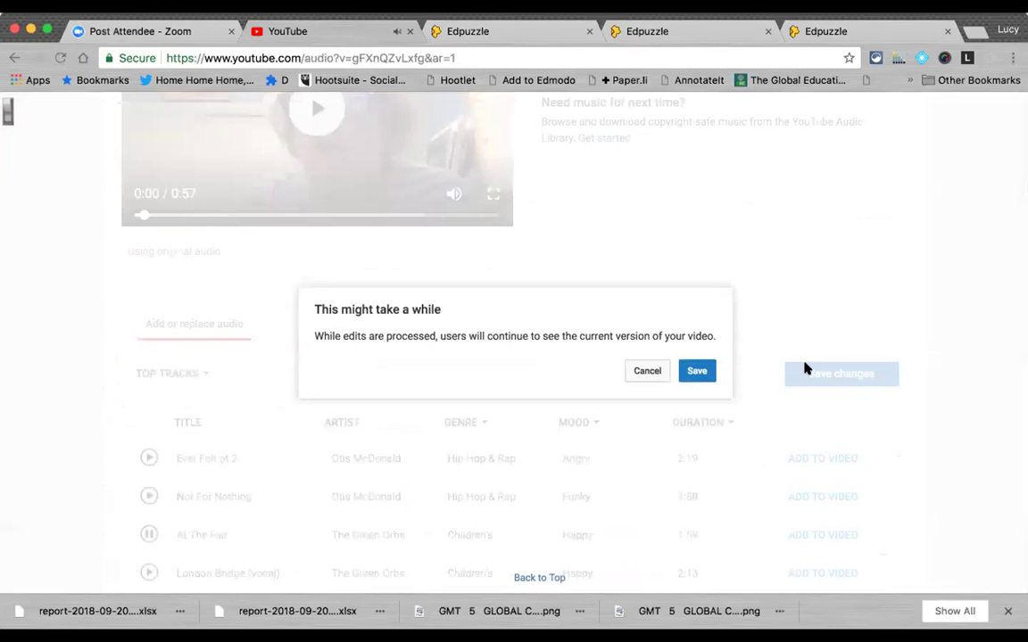
left_click(646, 370)
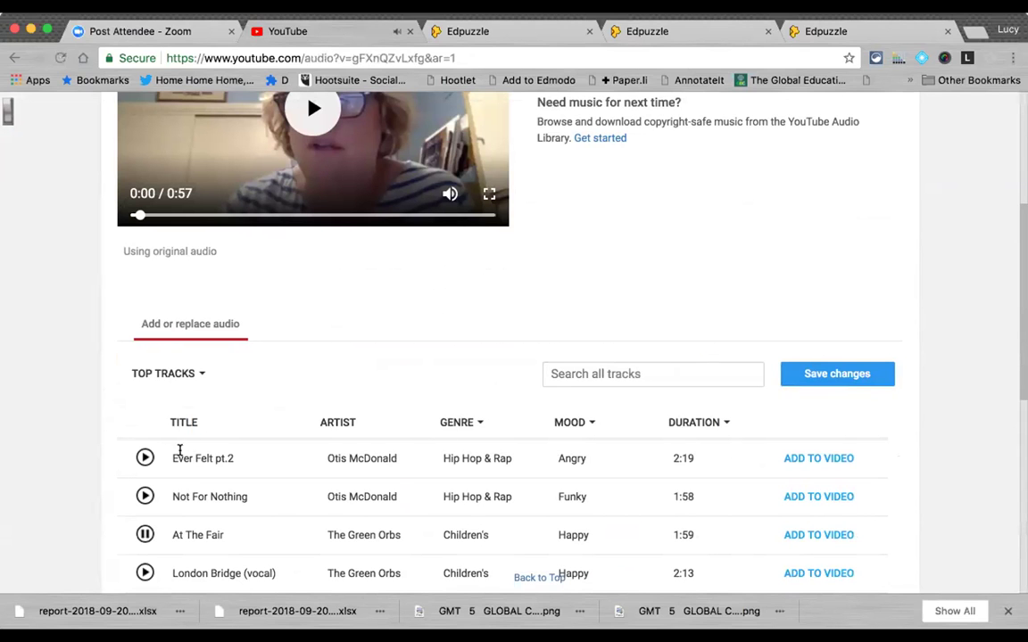
scroll(419, 339, "up", 3)
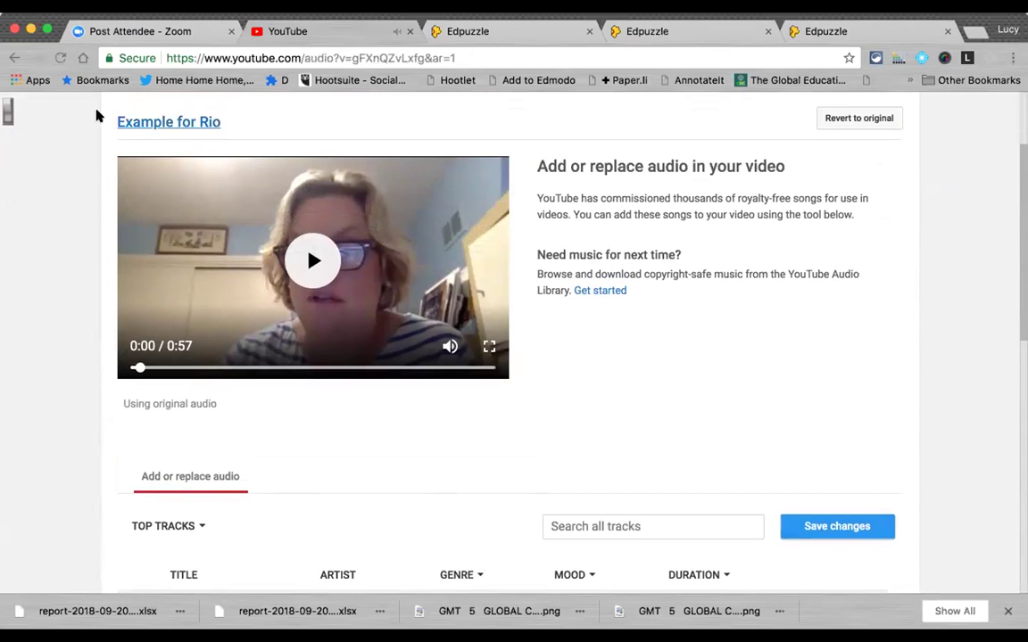
left_click(13, 59)
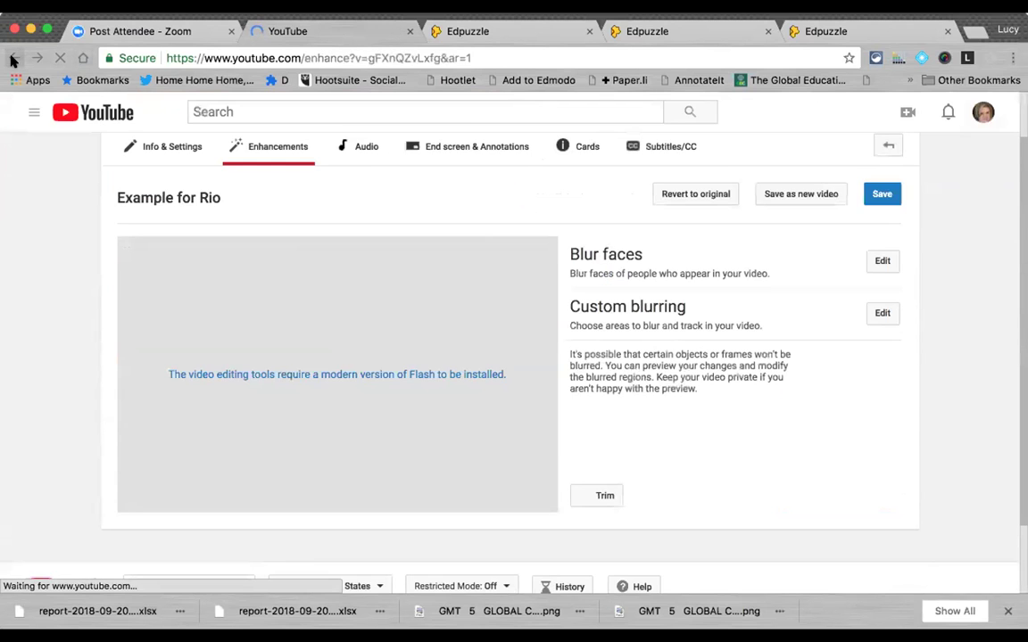
- Open End screen & Annotations, look over the end screen elements that can be added, and dismiss the introductory tip
left_click(479, 148)
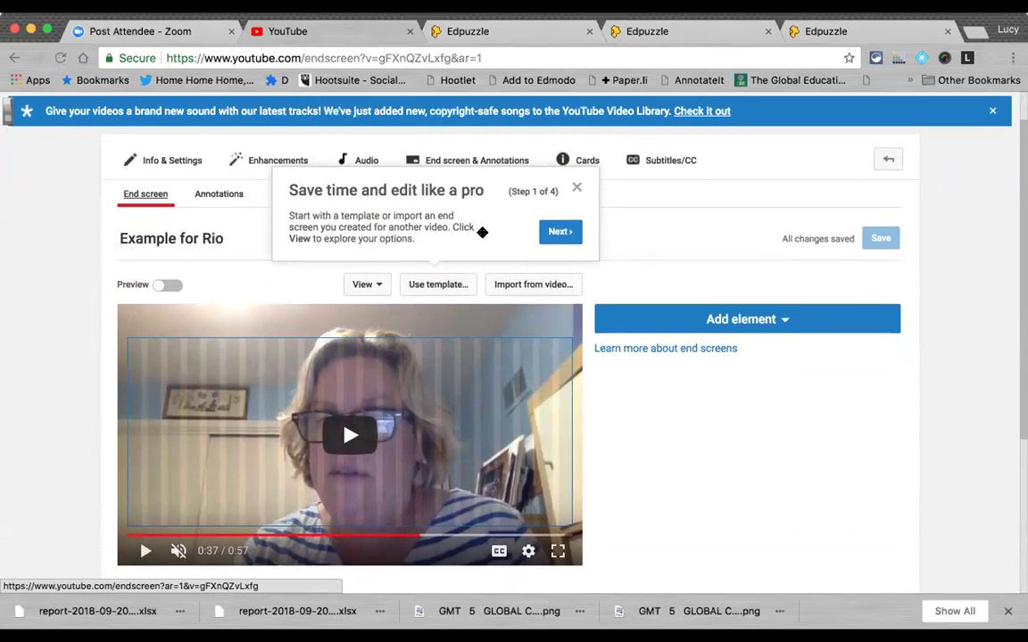
left_click(720, 319)
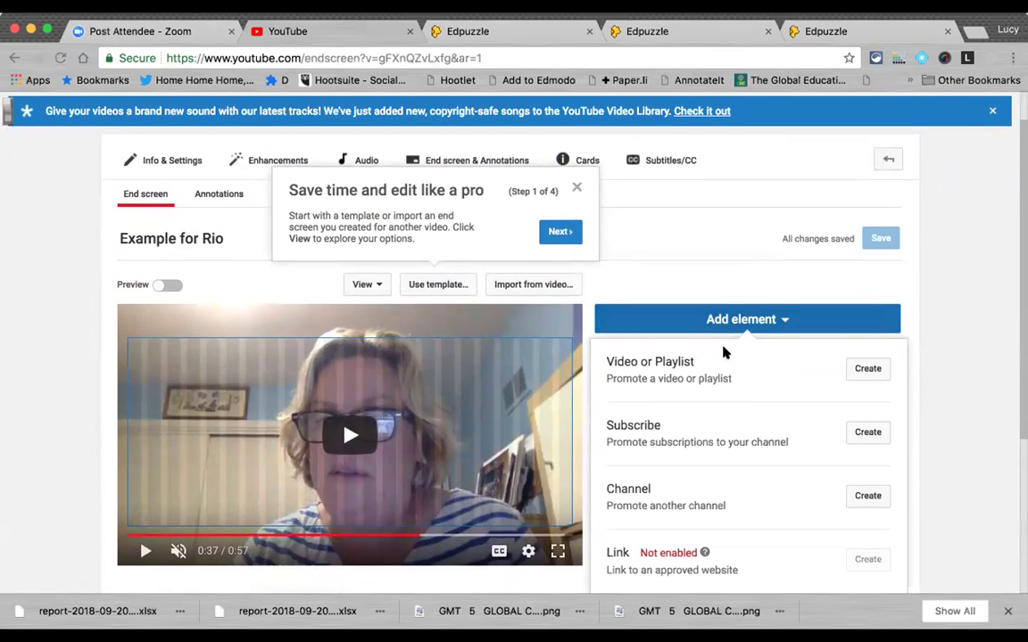
scroll(730, 392, "down", 2)
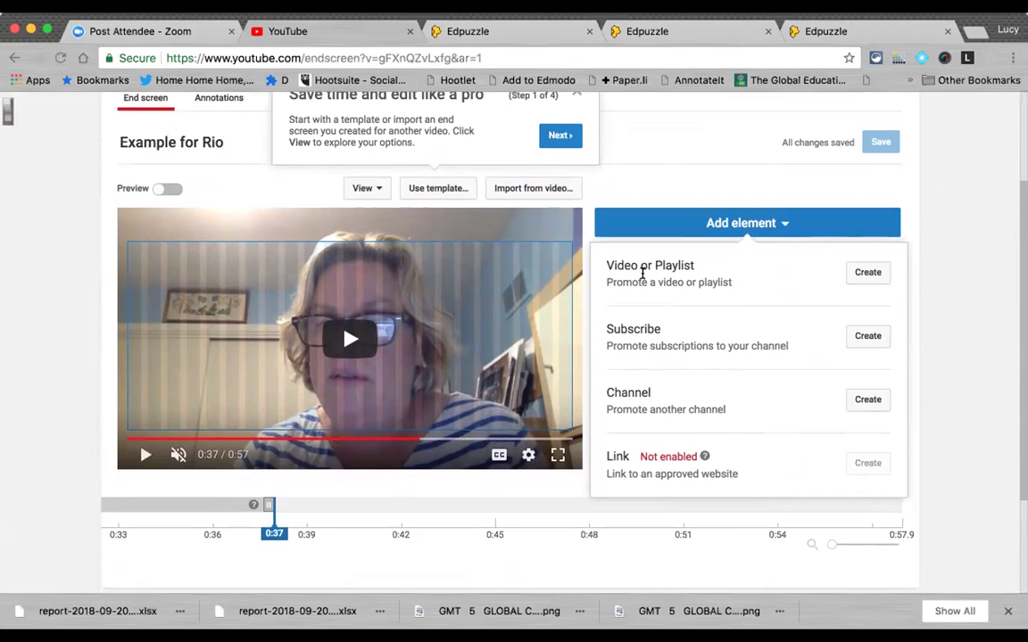
scroll(642, 273, "up", 1)
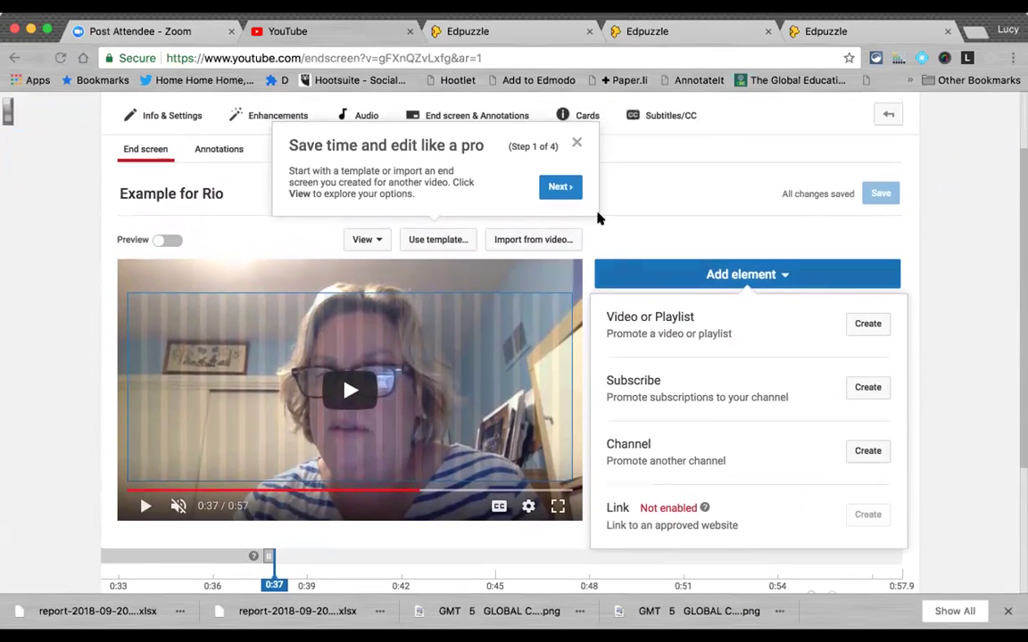
left_click(576, 145)
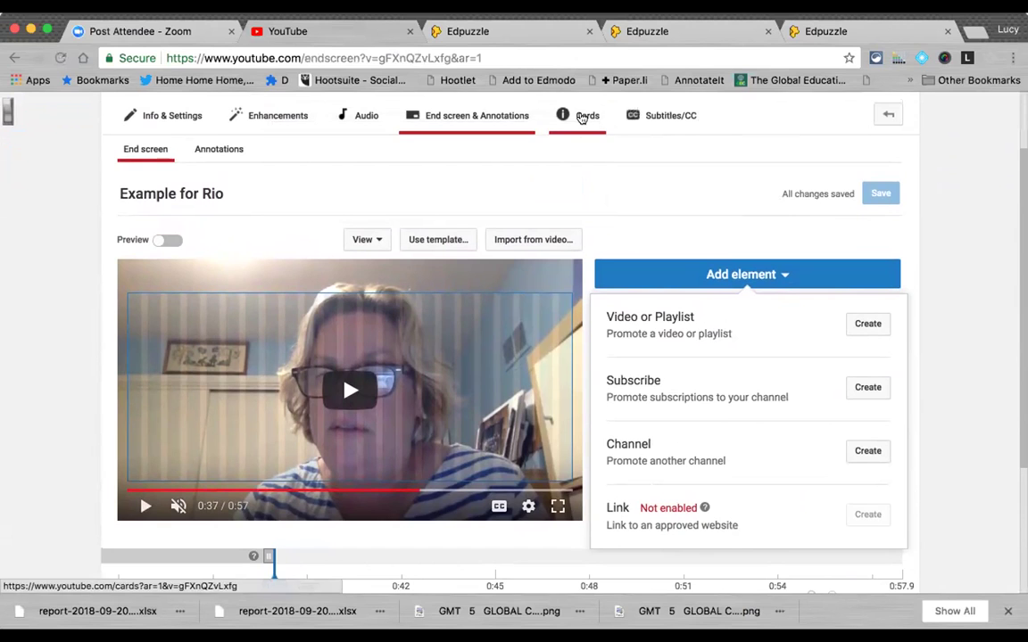
- View the video's Cards page, check the language choice under Subtitles/CC, and cancel setting a video language
left_click(580, 119)
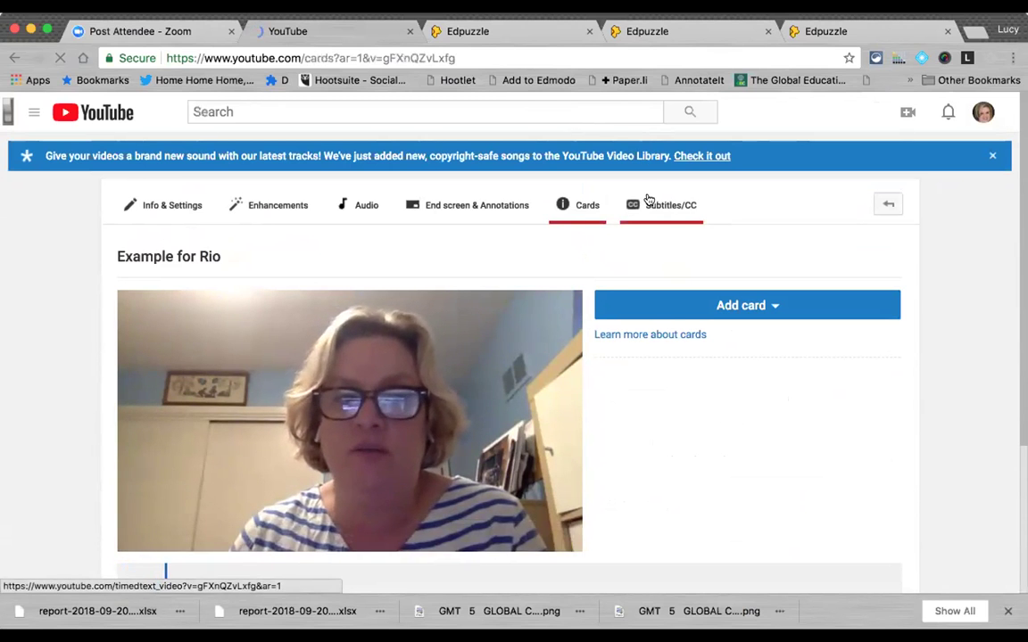
left_click(654, 208)
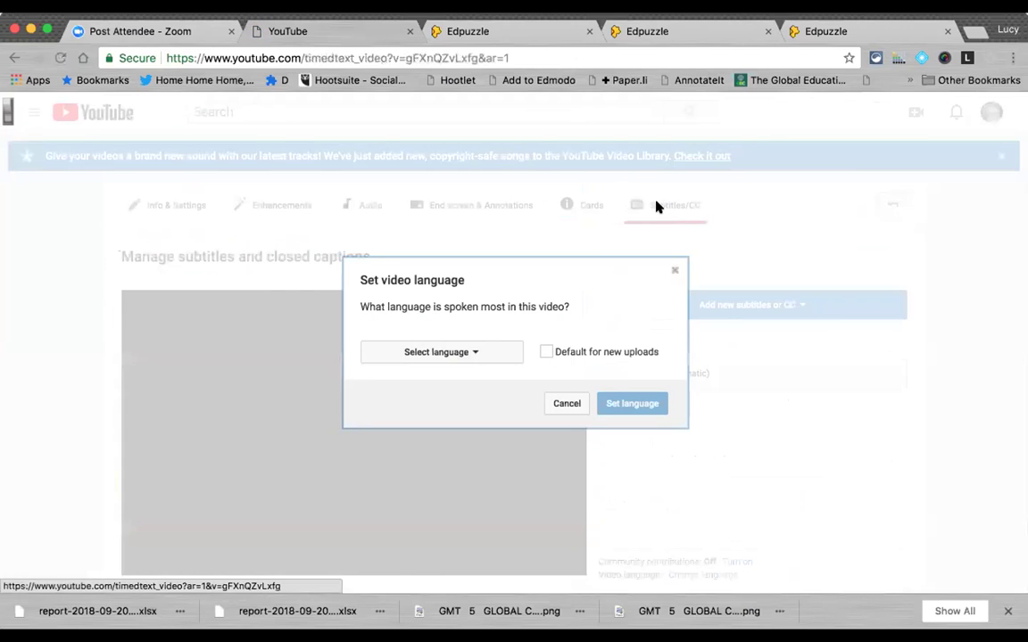
left_click(457, 353)
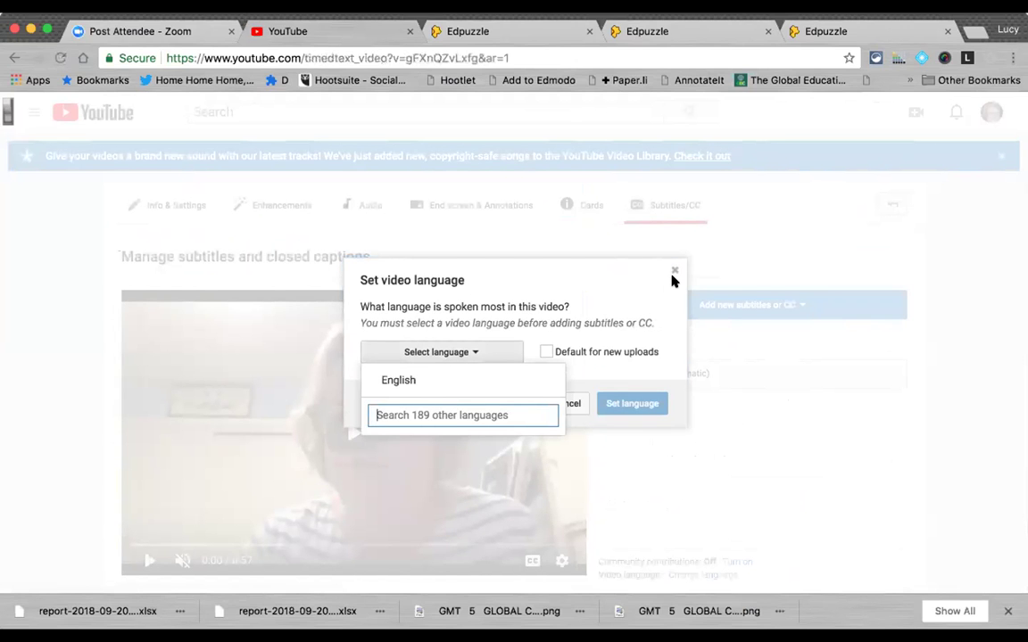
left_click(662, 350)
left_click(566, 403)
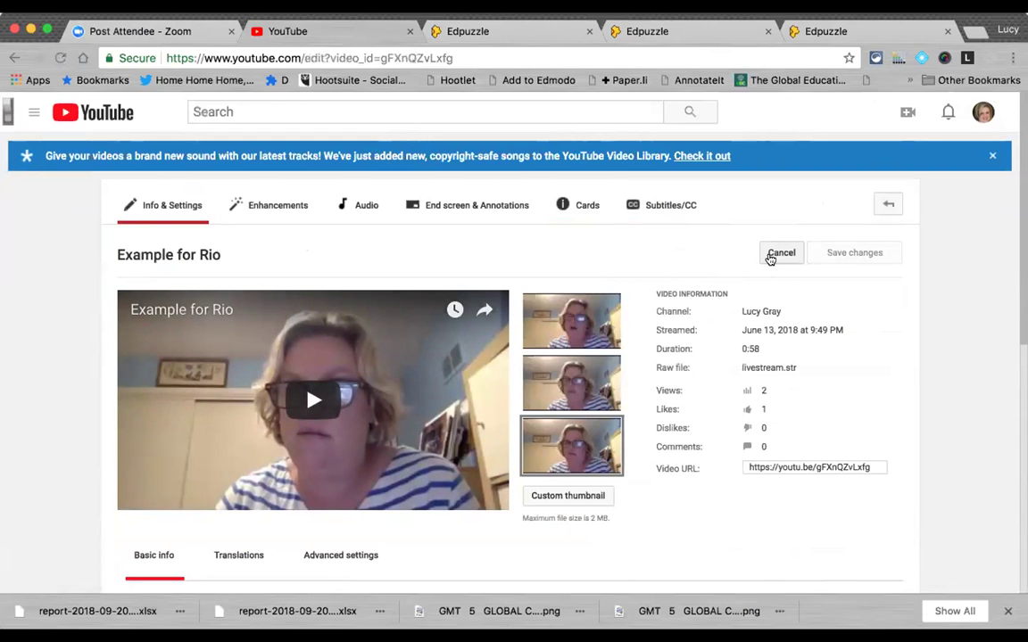
- Review the thumbnail, privacy and basic info of the video in its Info & Settings
scroll(770, 258, "down", 3)
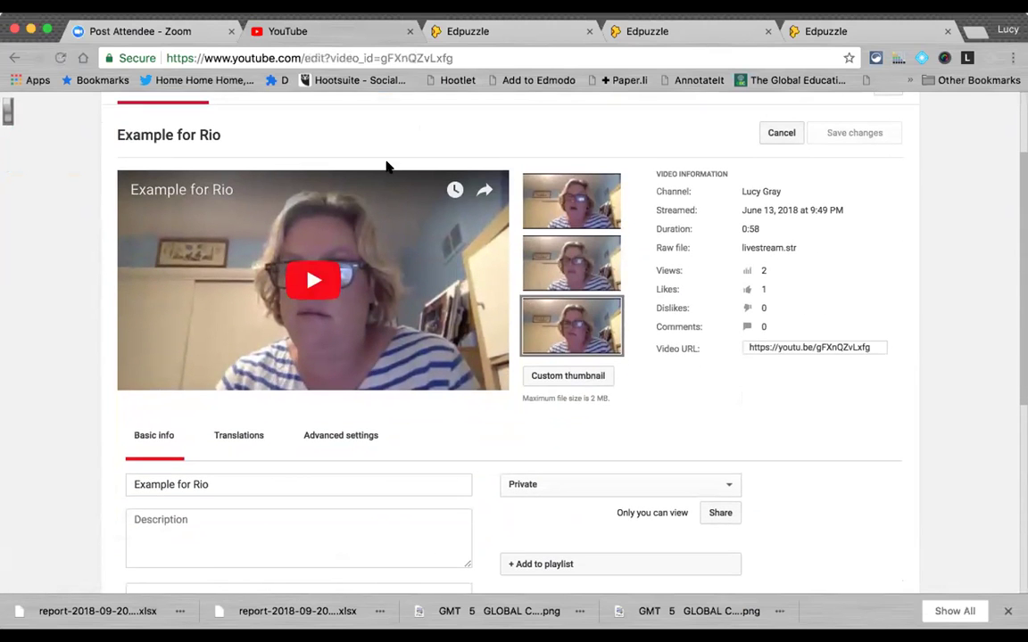
scroll(339, 280, "down", 5)
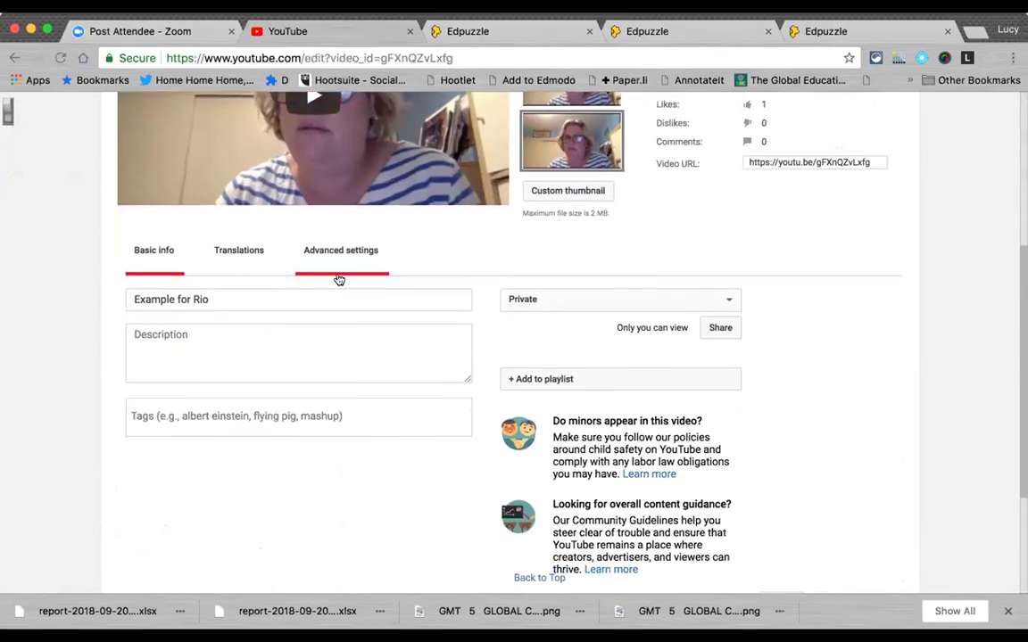
scroll(339, 280, "up", 8)
- Try to open the video editor at youtube.com/editor, and go back to the video's Info & Settings page
left_click_drag(304, 55, 429, 79)
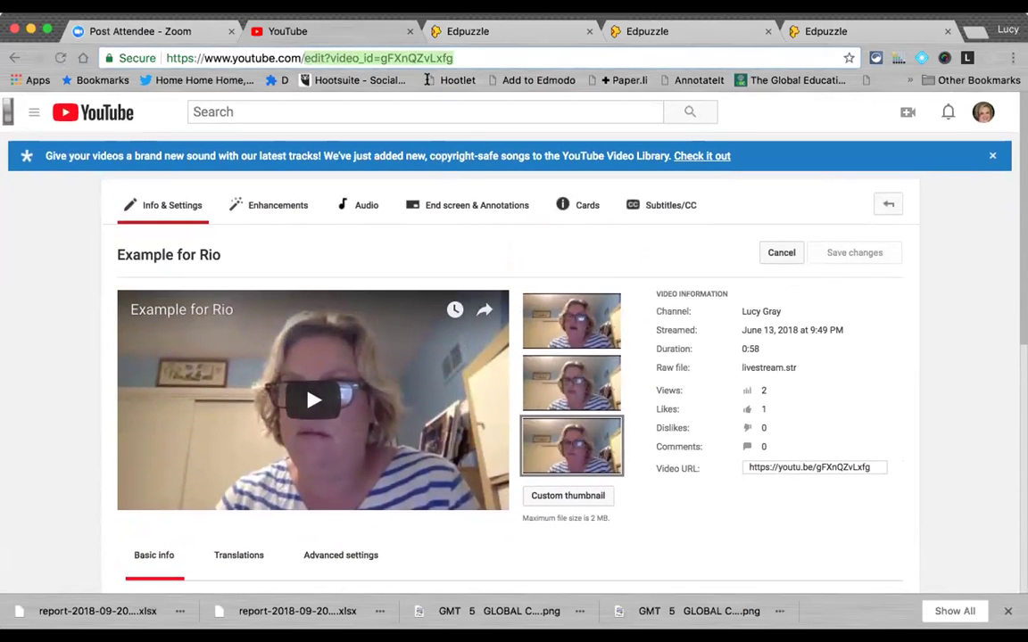
type("edio")
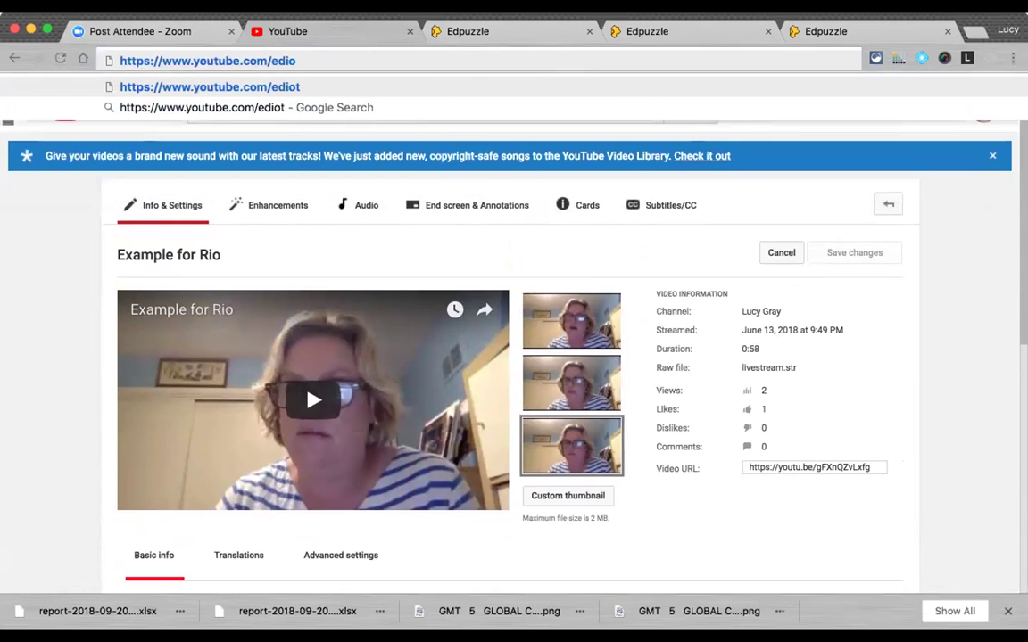
key("BackSpace")
type("tor")
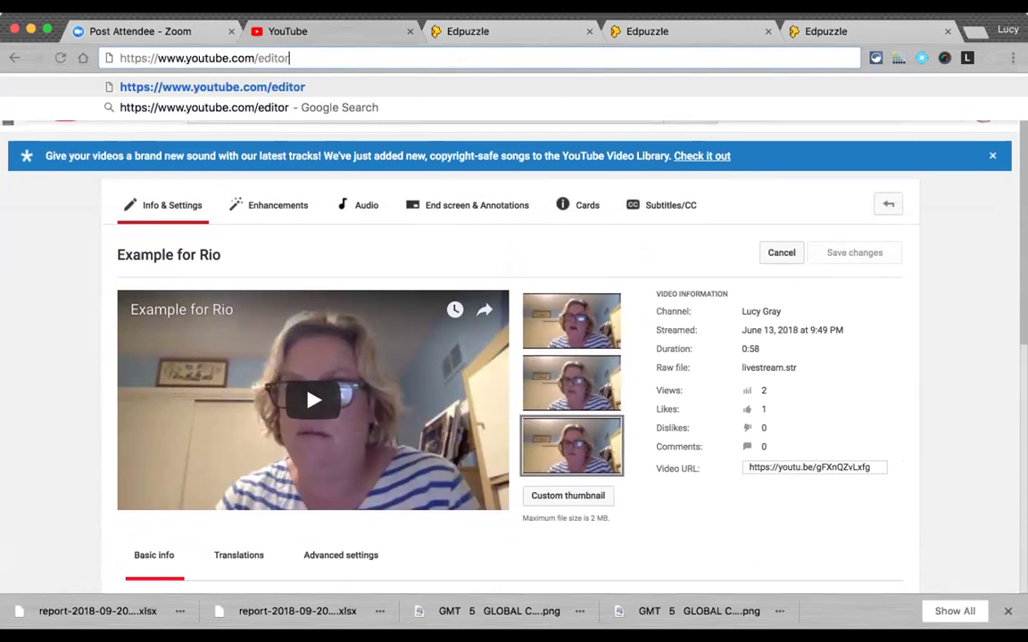
key("Return")
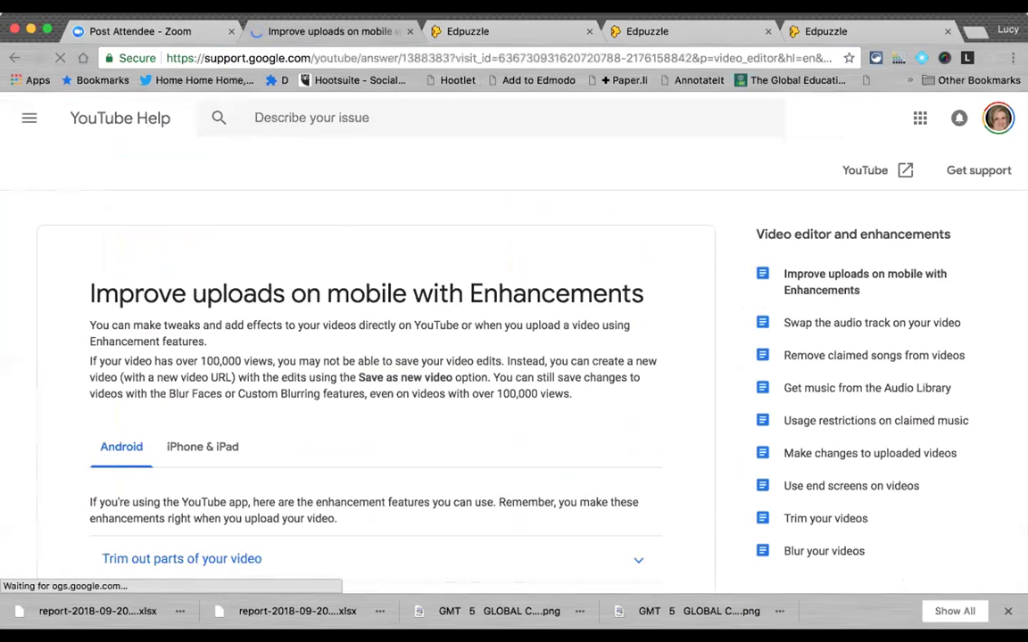
left_click(12, 58)
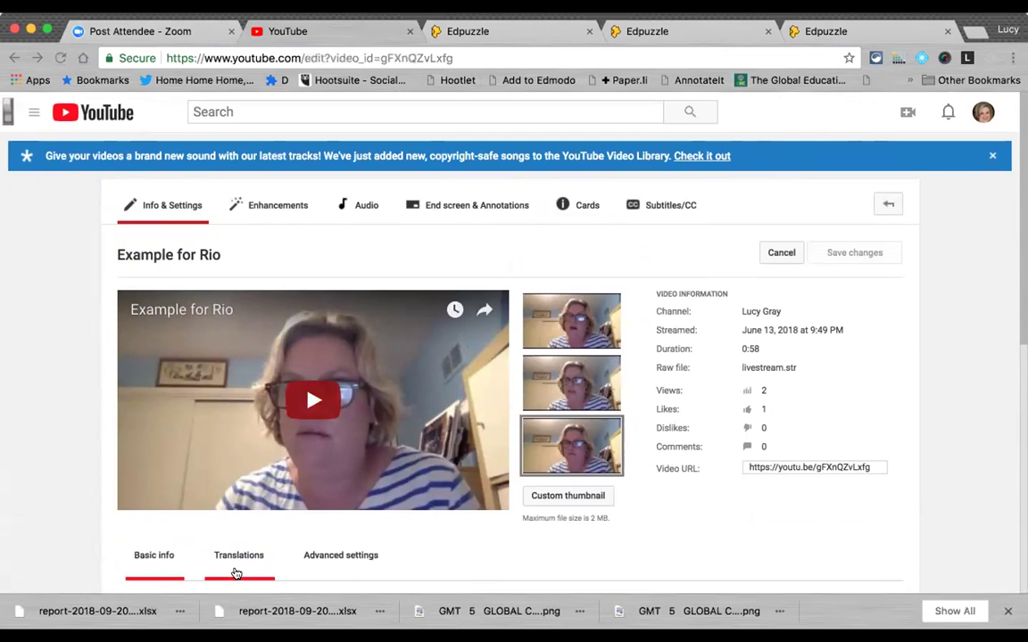
- Look over the video's Info & Settings page, play the video, and dismiss the banner about new sound tracks
scroll(227, 553, "down", 2)
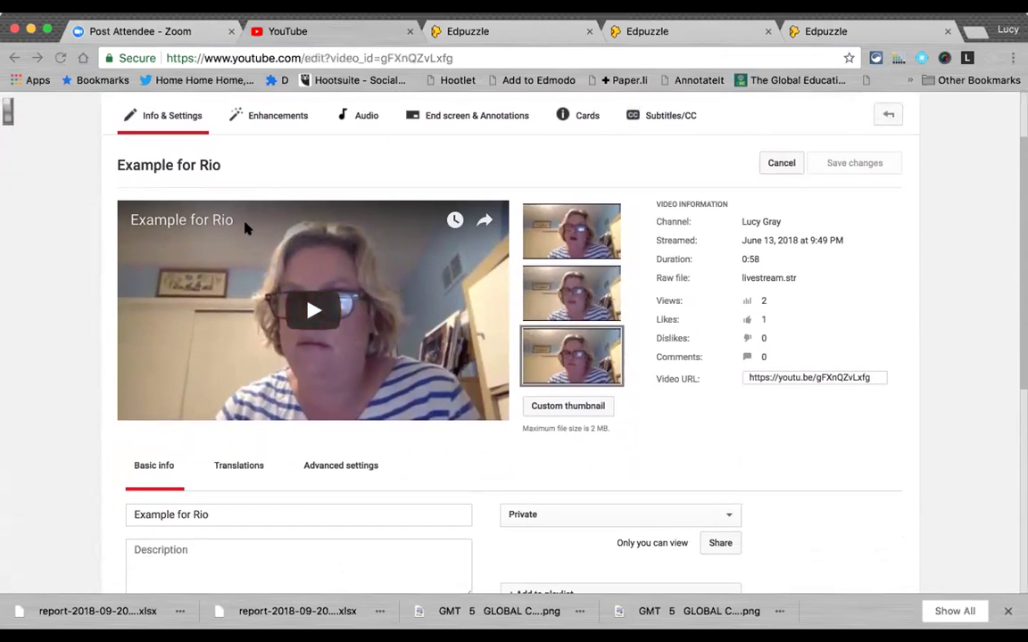
scroll(282, 303, "down", 5)
scroll(281, 303, "up", 6)
left_click(284, 310)
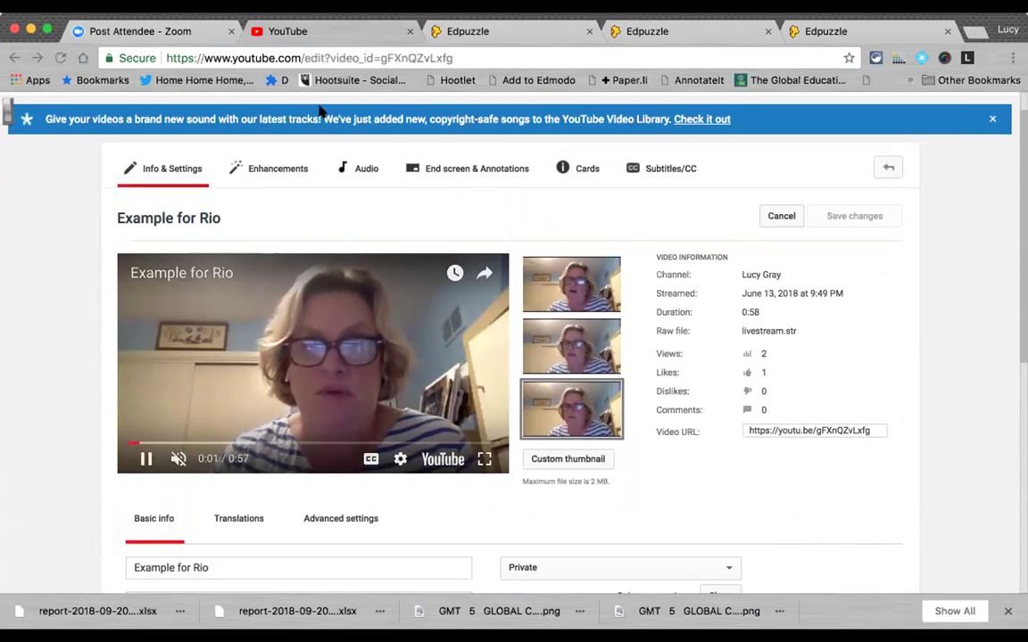
left_click(988, 119)
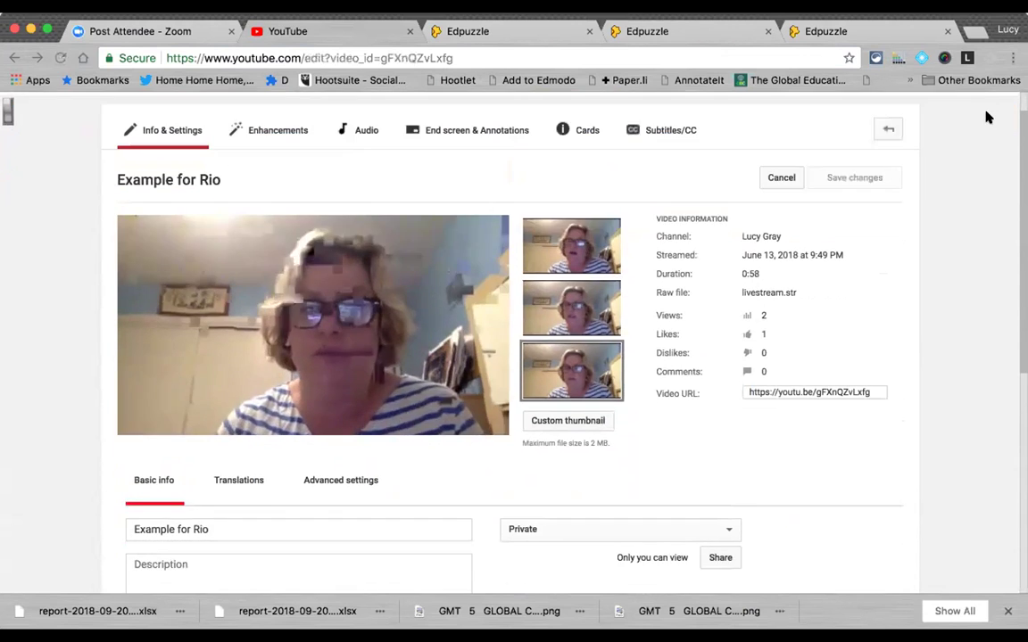
- Leave the video's settings and open the Videos list in YouTube Studio Beta
left_click(885, 130)
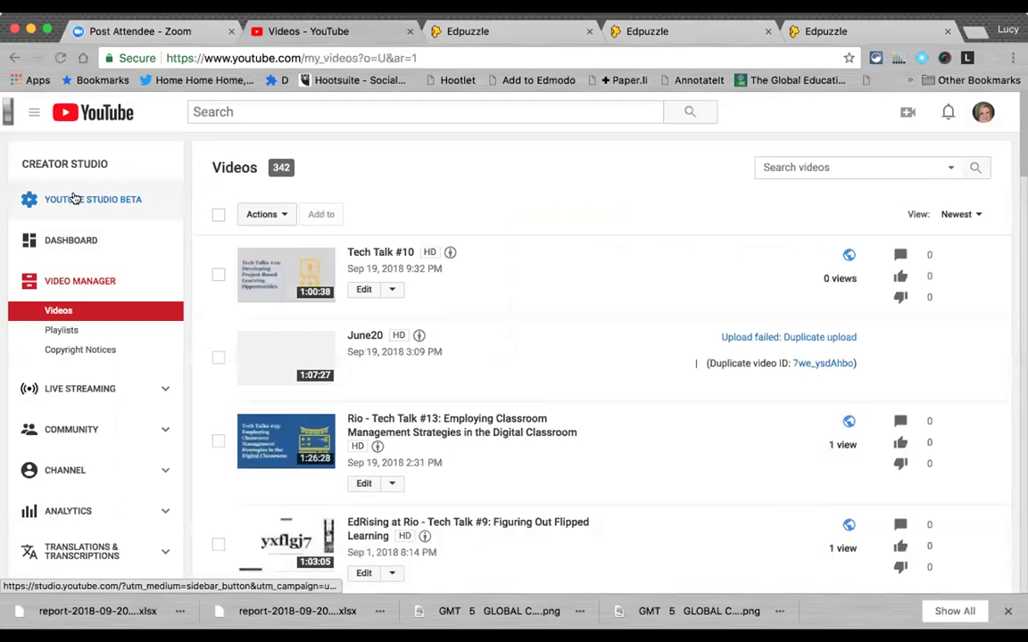
left_click(75, 198)
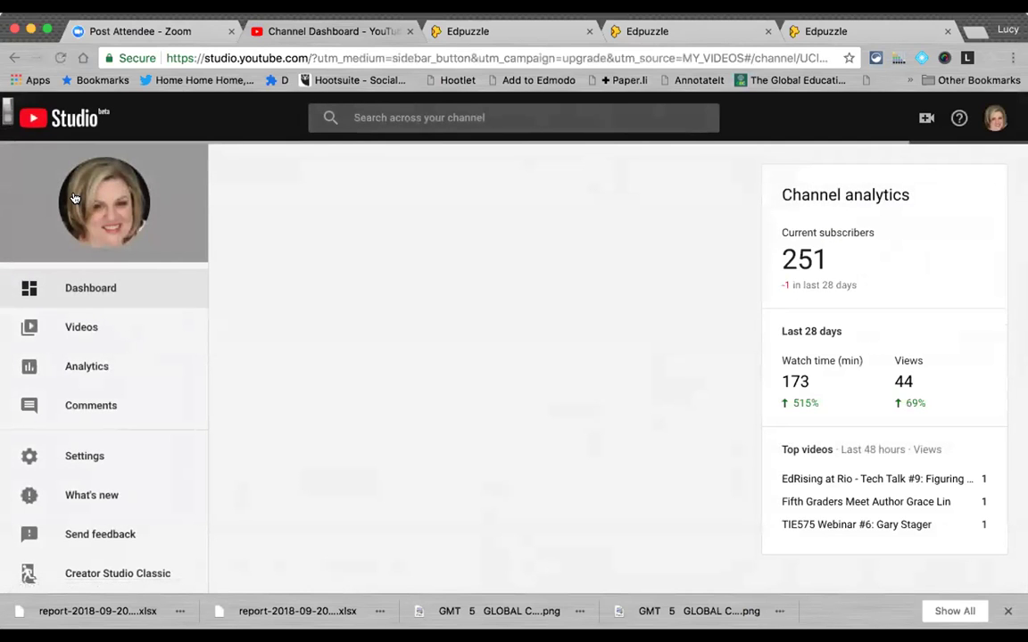
left_click(70, 328)
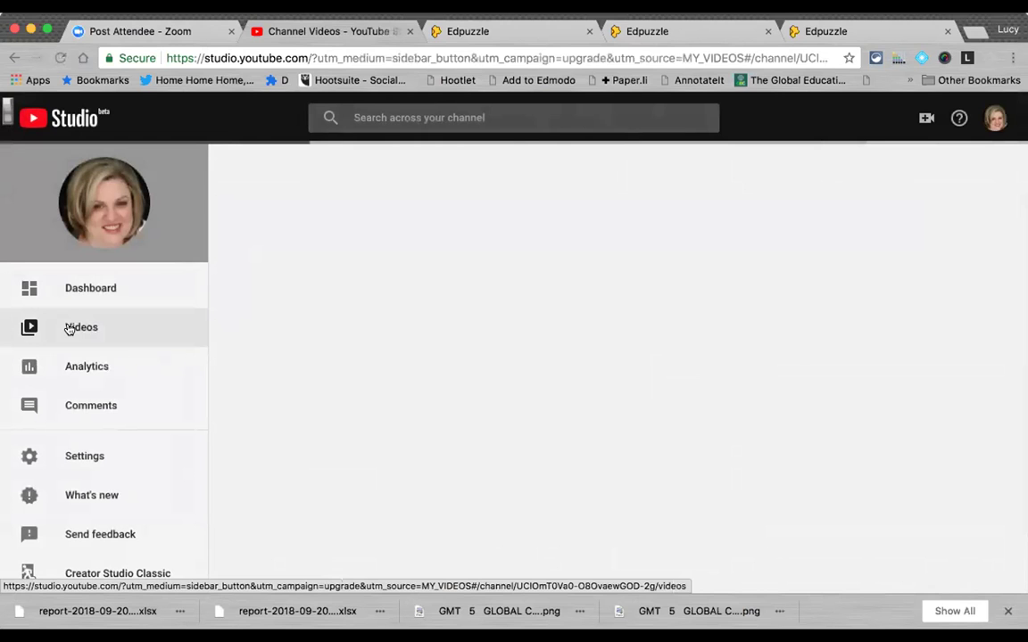
- Open the "Example for Rio" video from the list and look over its basic details
scroll(401, 305, "down", 5)
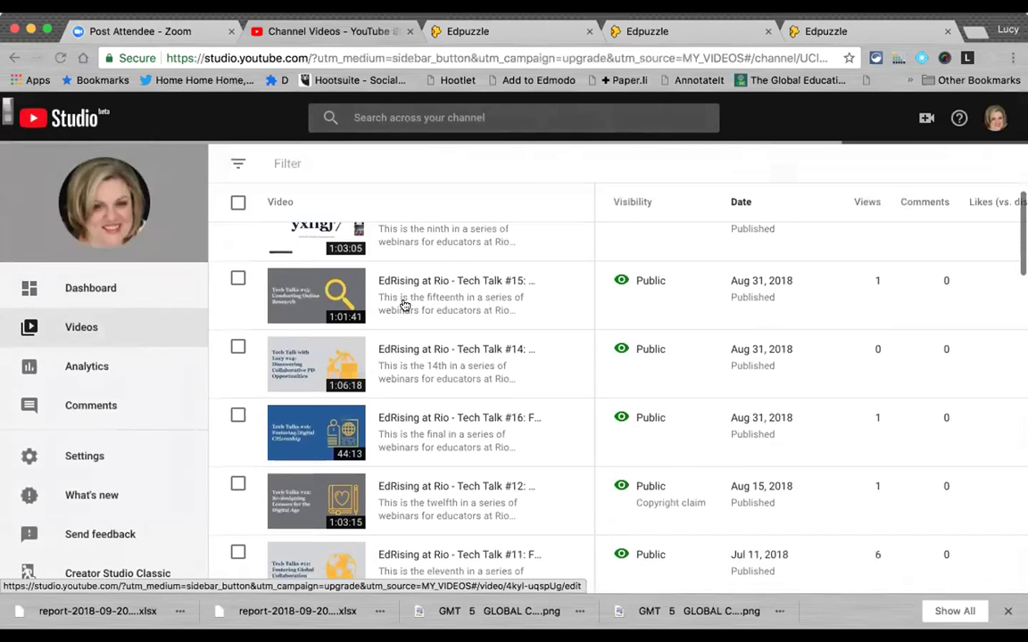
scroll(403, 306, "down", 7)
scroll(402, 301, "up", 3)
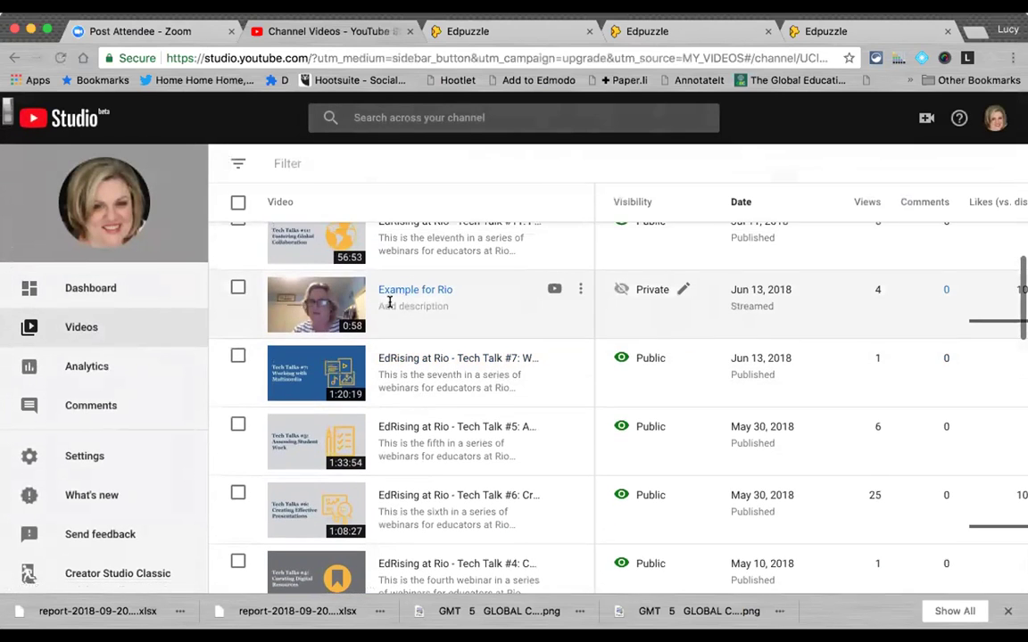
left_click(324, 306)
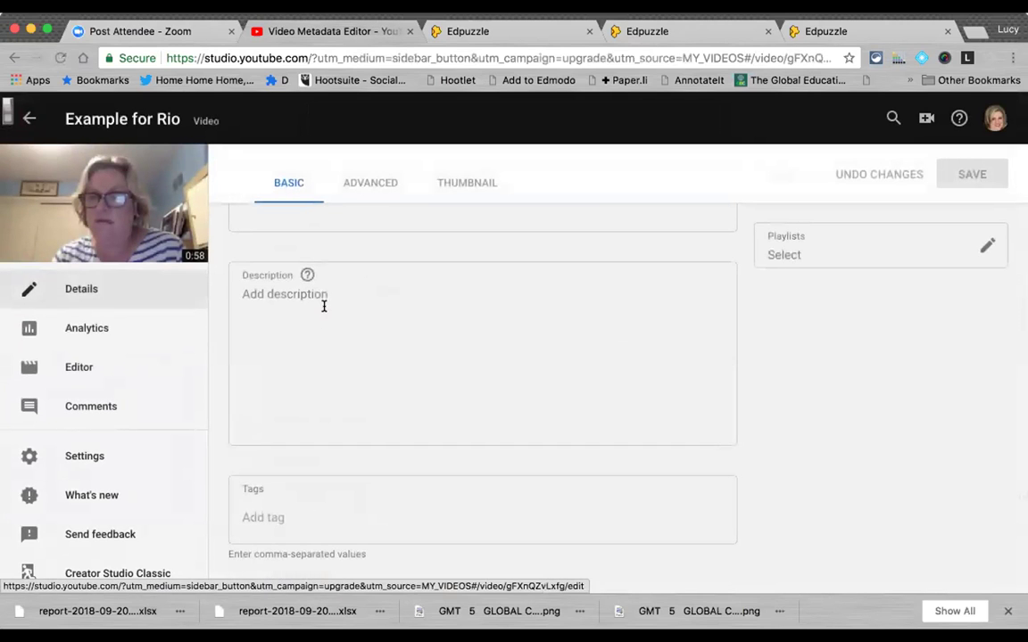
scroll(324, 306, "up", 2)
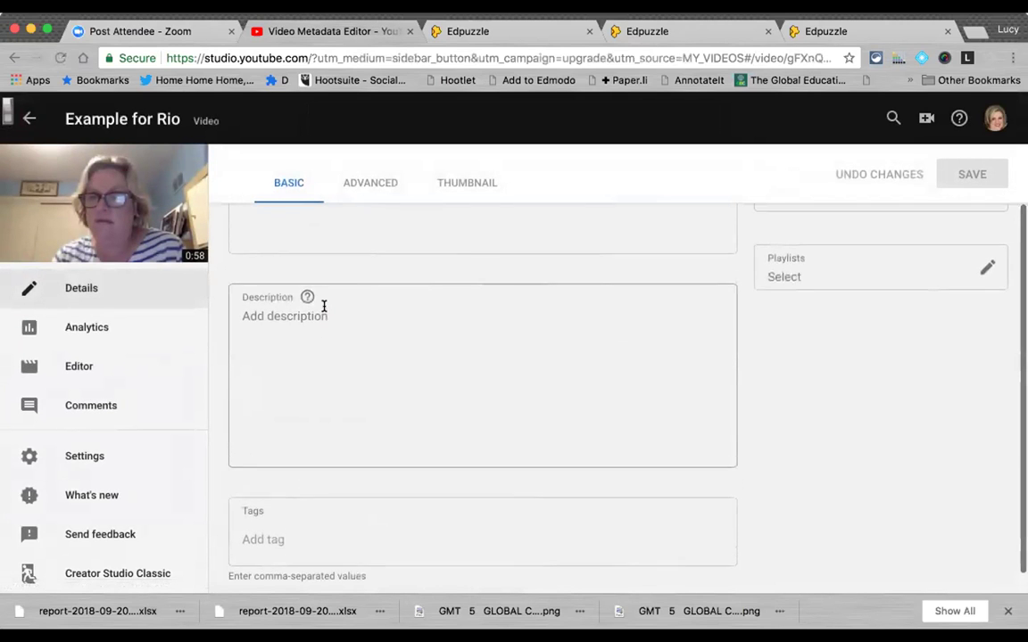
scroll(324, 306, "down", 2)
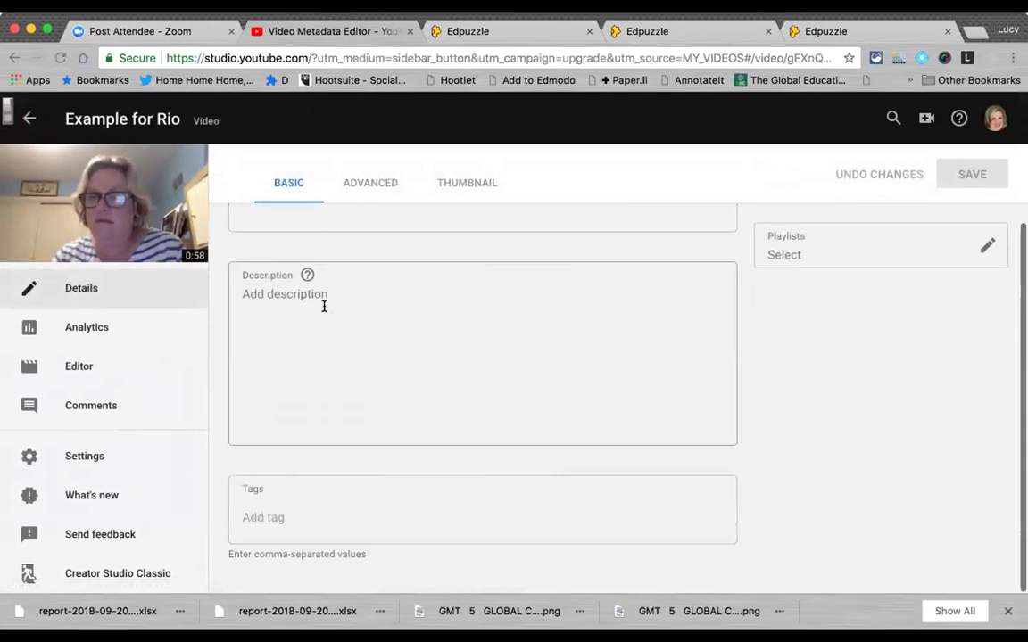
- Review the video's Advanced and Thumbnail settings and return to the channel's video list
left_click(367, 187)
scroll(384, 276, "up", 1)
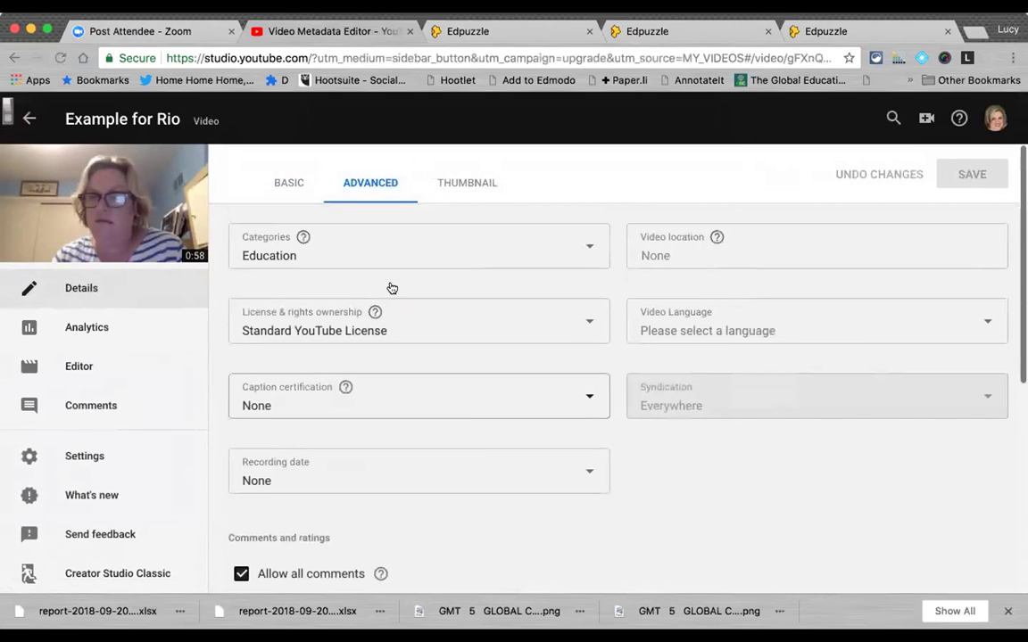
left_click(463, 175)
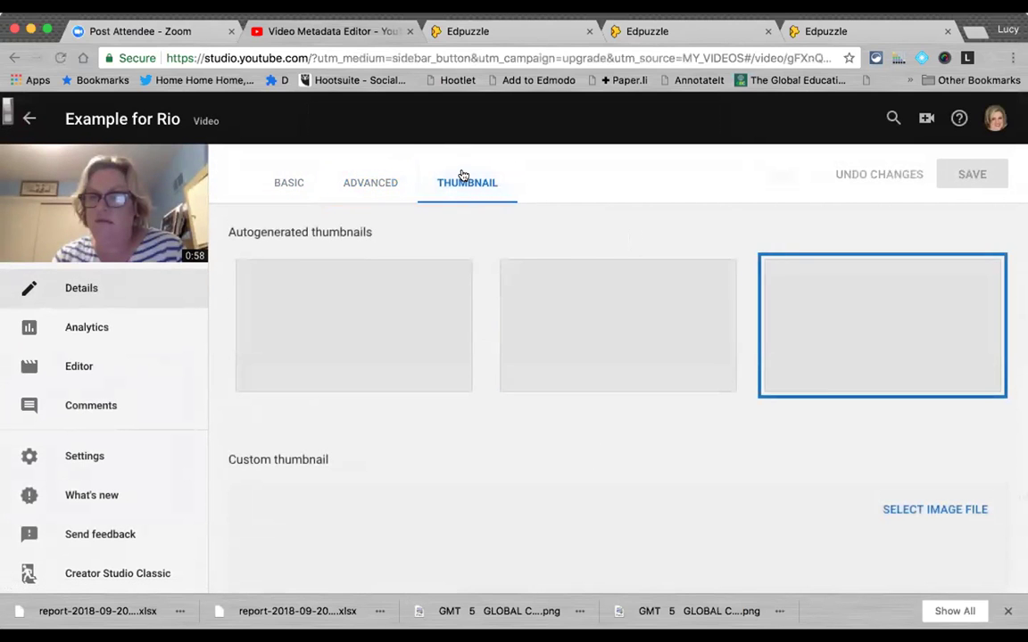
scroll(456, 345, "down", 1)
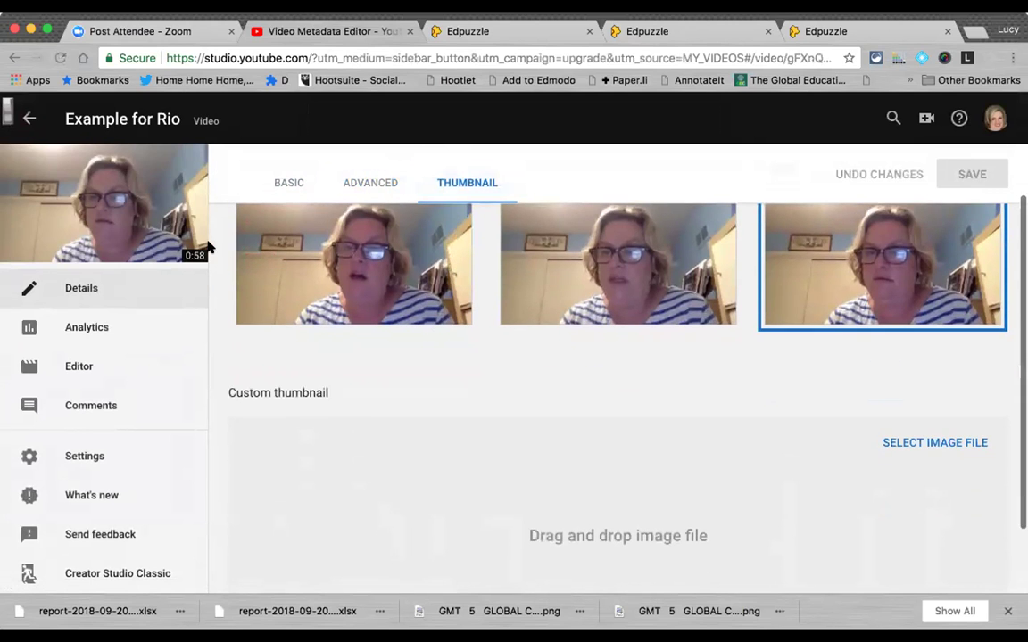
left_click(129, 215)
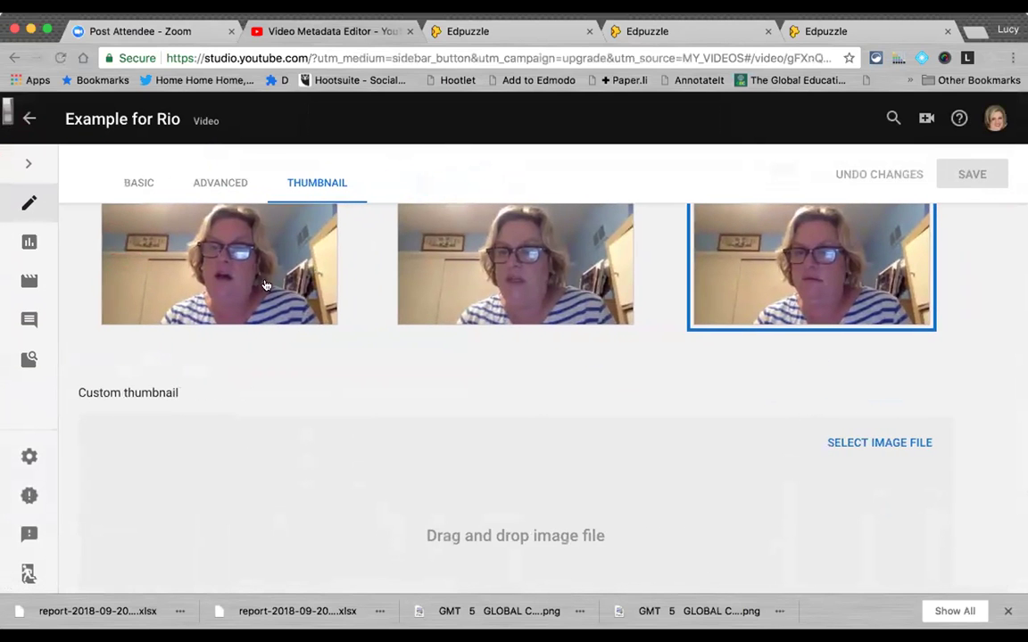
scroll(267, 285, "up", 1)
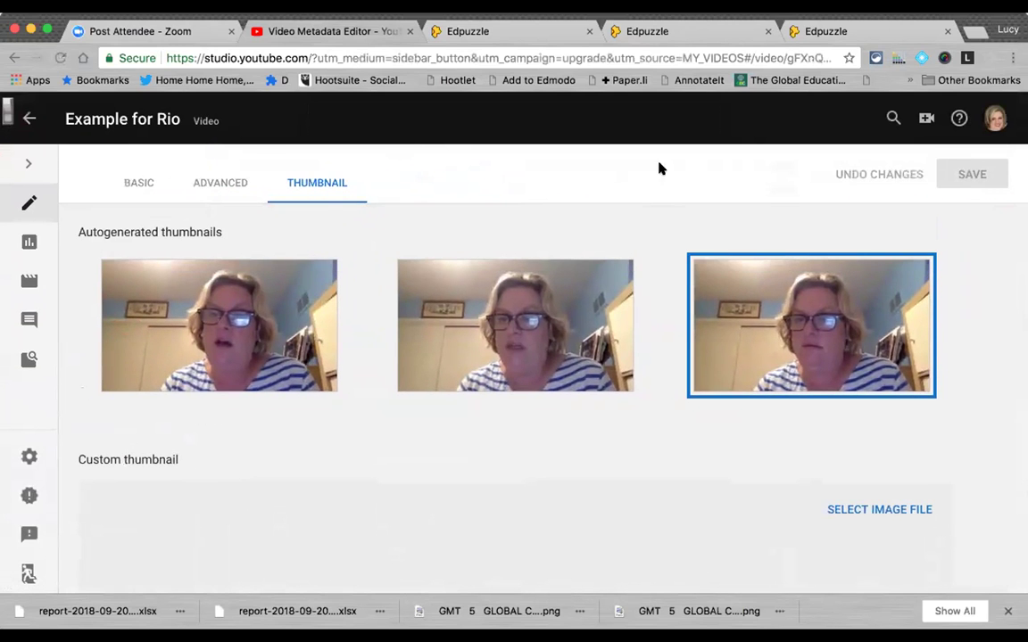
left_click(218, 178)
left_click(26, 120)
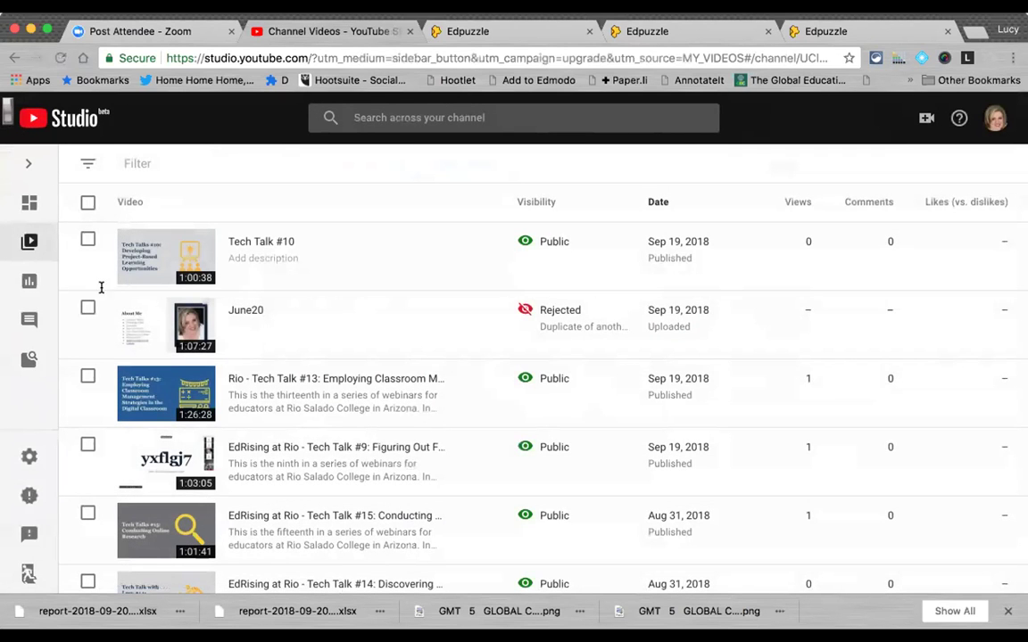
- Select the "Example for Rio" video in the list and look through the available bulk edit options without choosing one
scroll(134, 357, "down", 10)
scroll(149, 385, "down", 10)
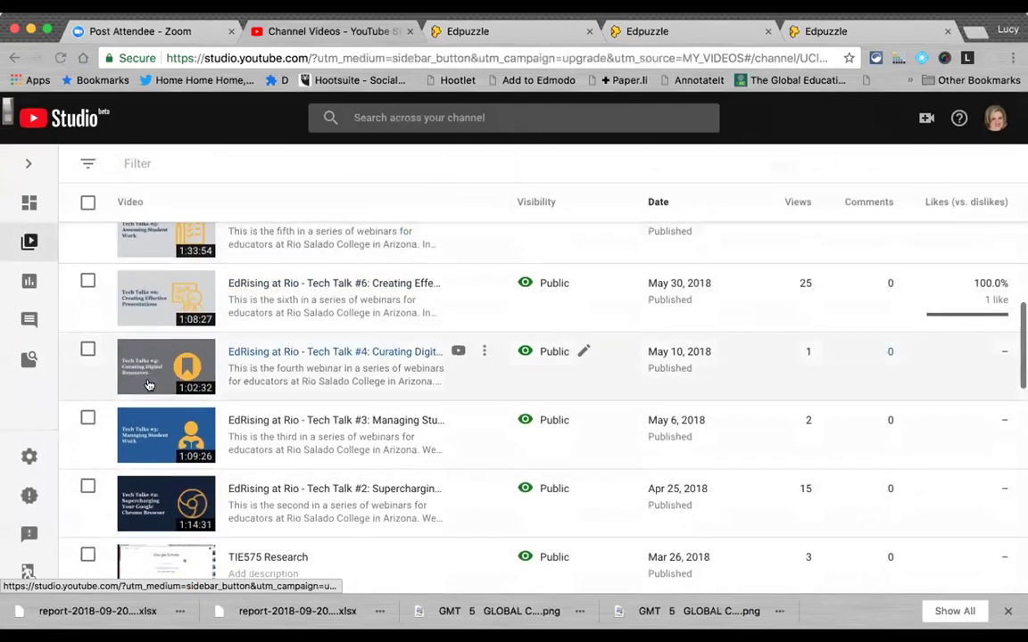
scroll(149, 385, "up", 10)
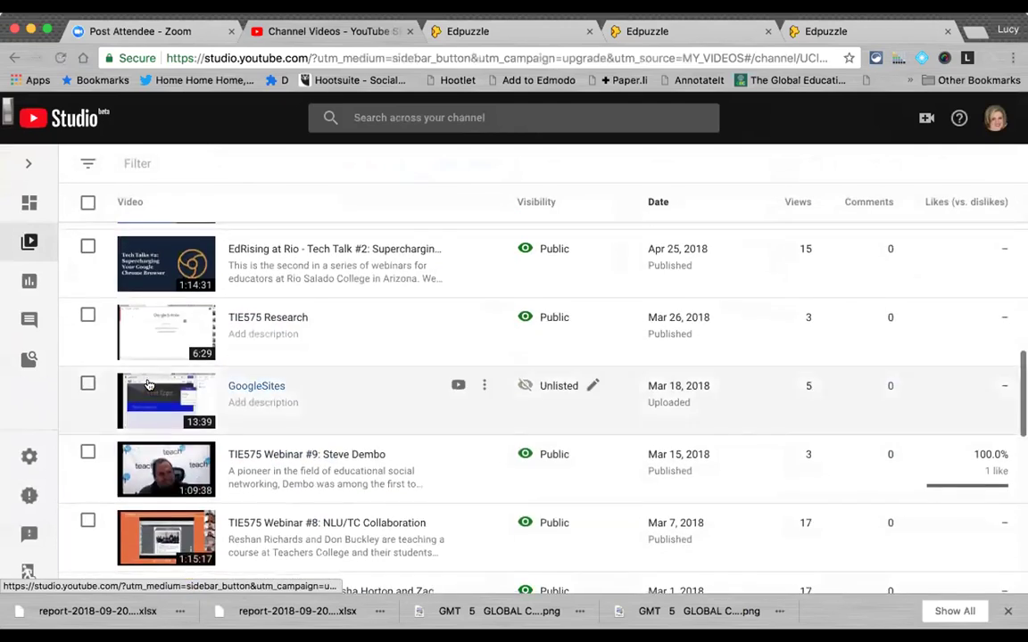
left_click(88, 433)
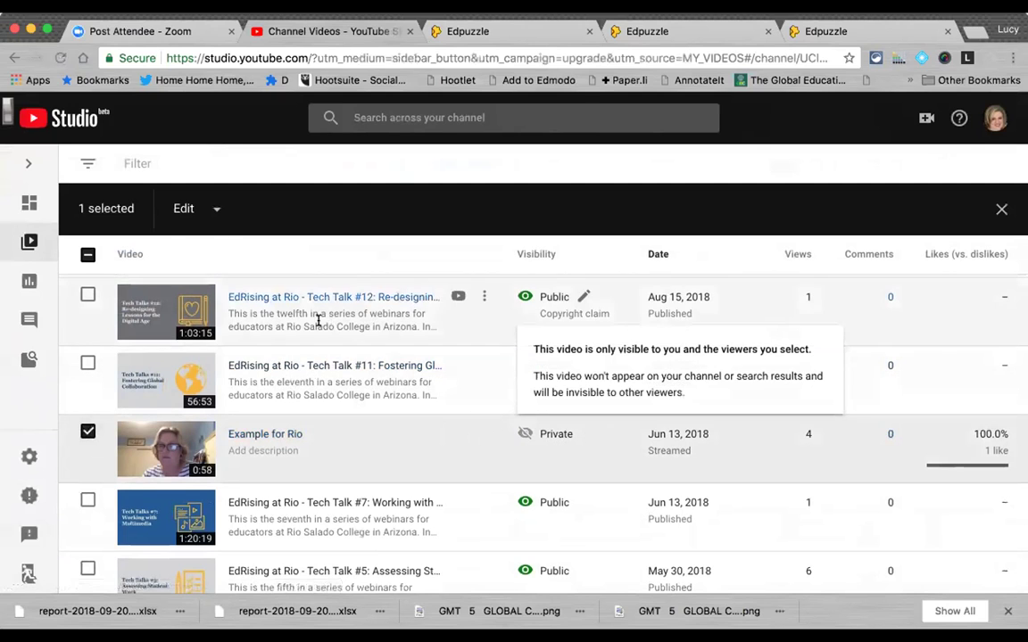
left_click(184, 208)
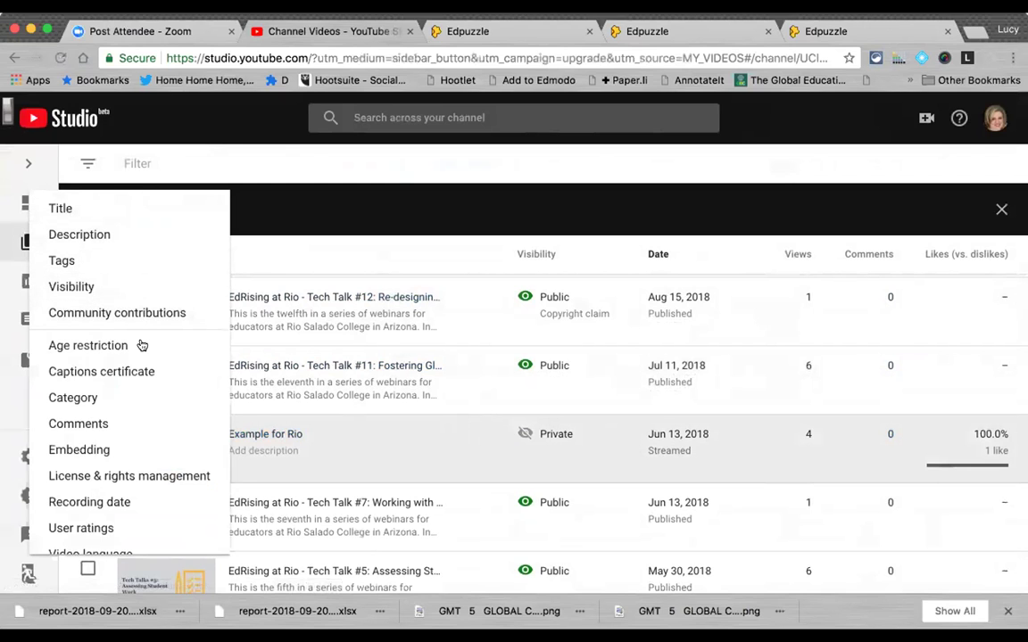
scroll(125, 437, "down", 1)
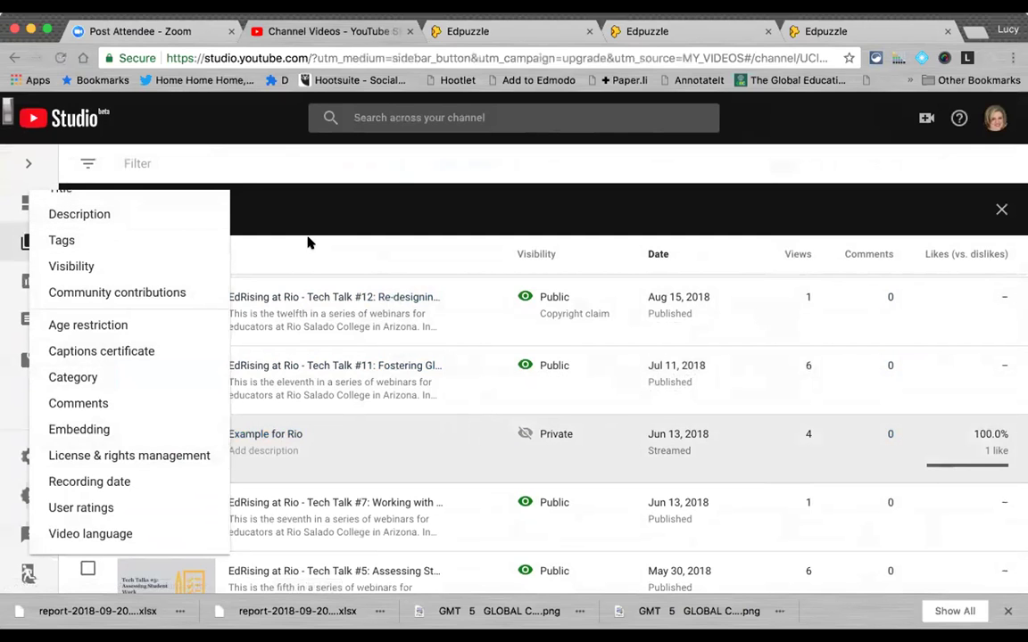
scroll(138, 253, "up", 1)
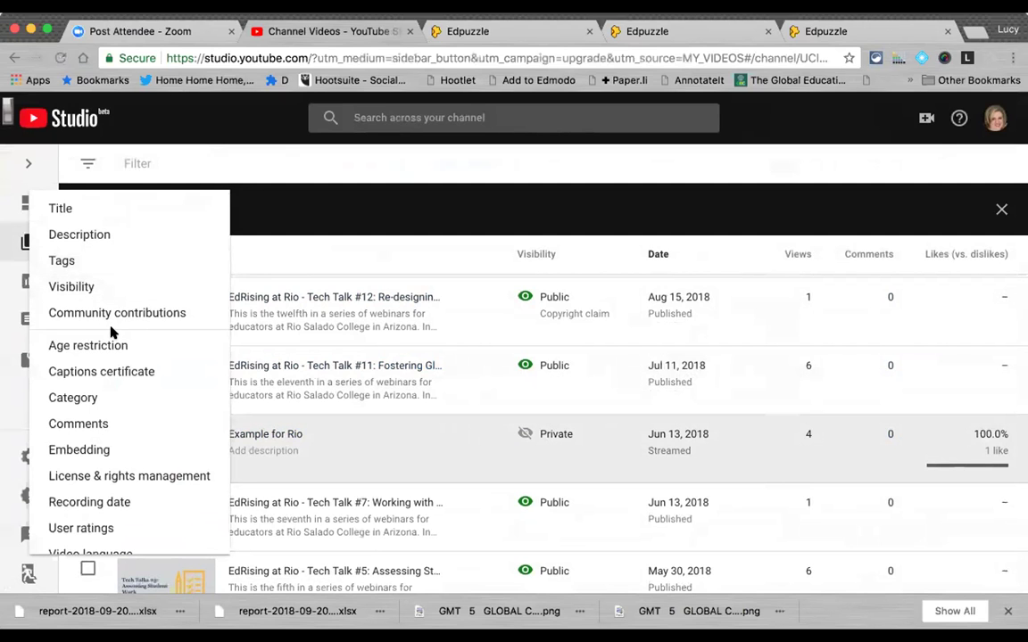
scroll(111, 332, "down", 1)
left_click(518, 206)
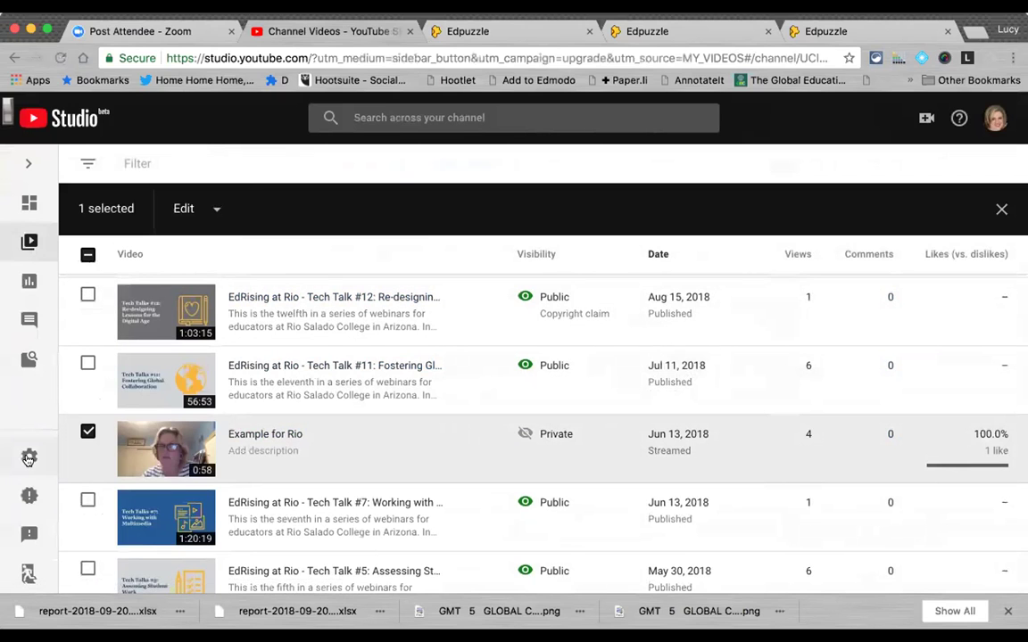
- View the channel dashboard in Studio and go to the YouTube home page at youtube.com
left_click(28, 203)
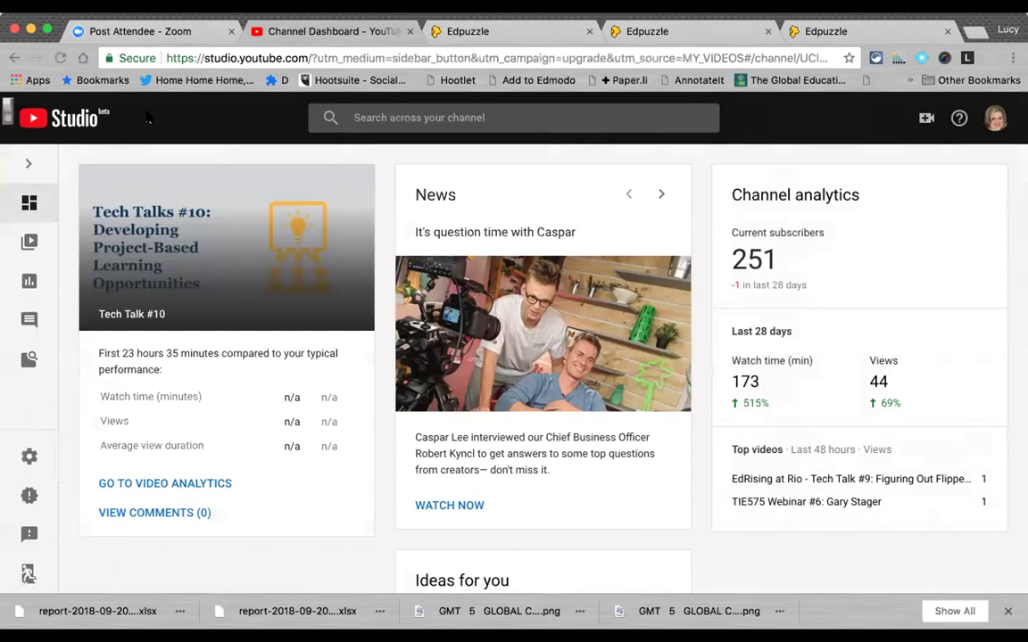
left_click(243, 56)
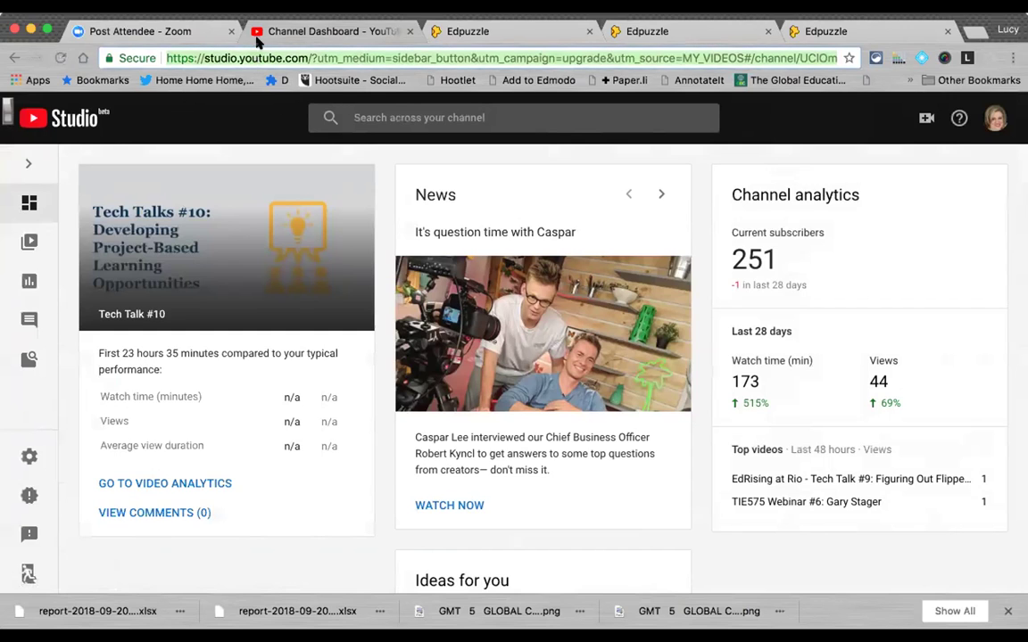
type("youtube.com")
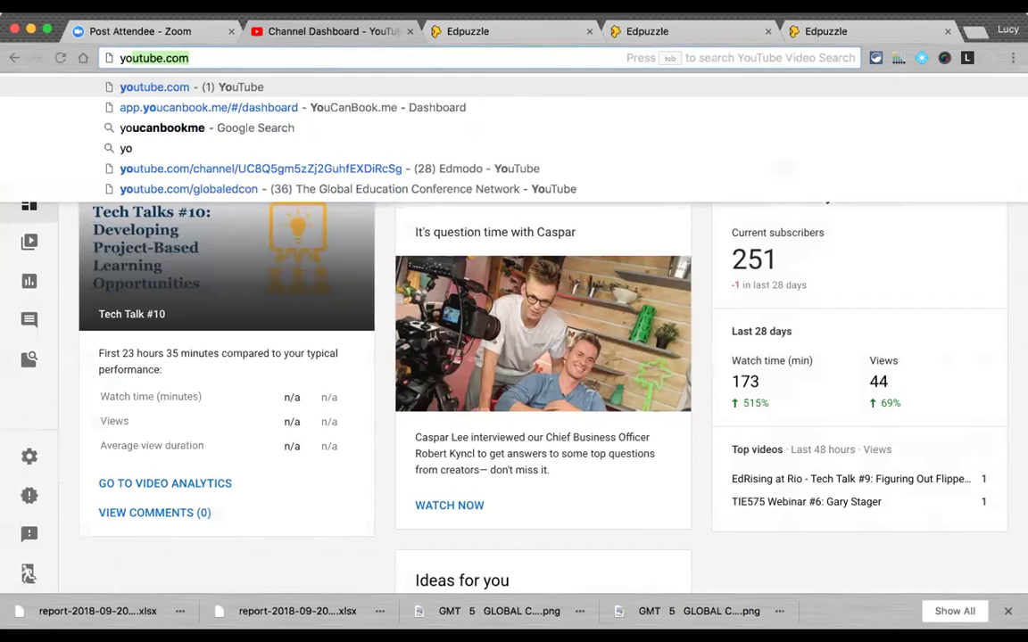
key("Return")
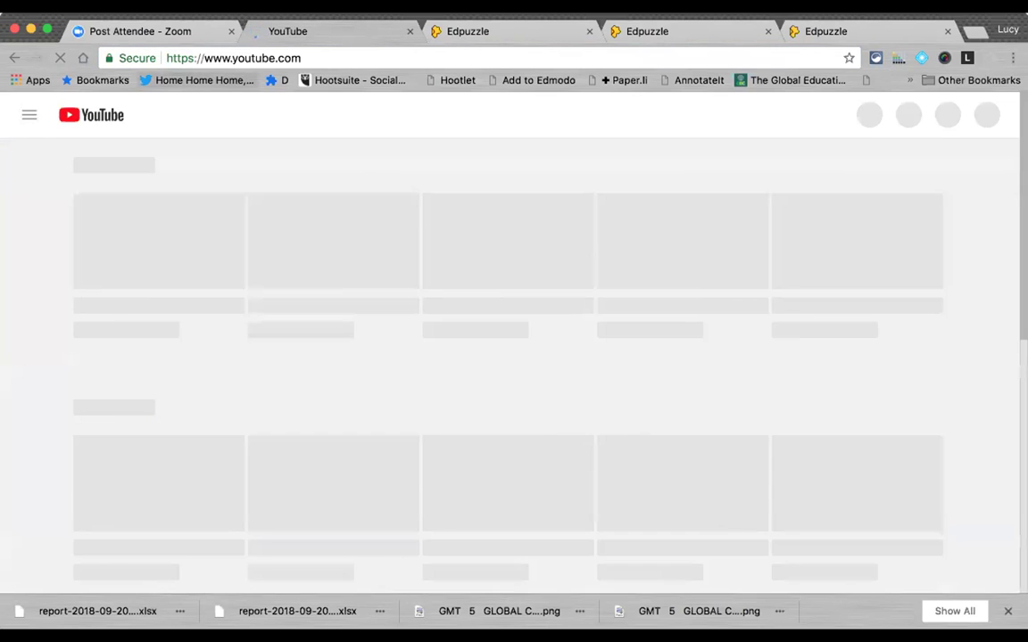